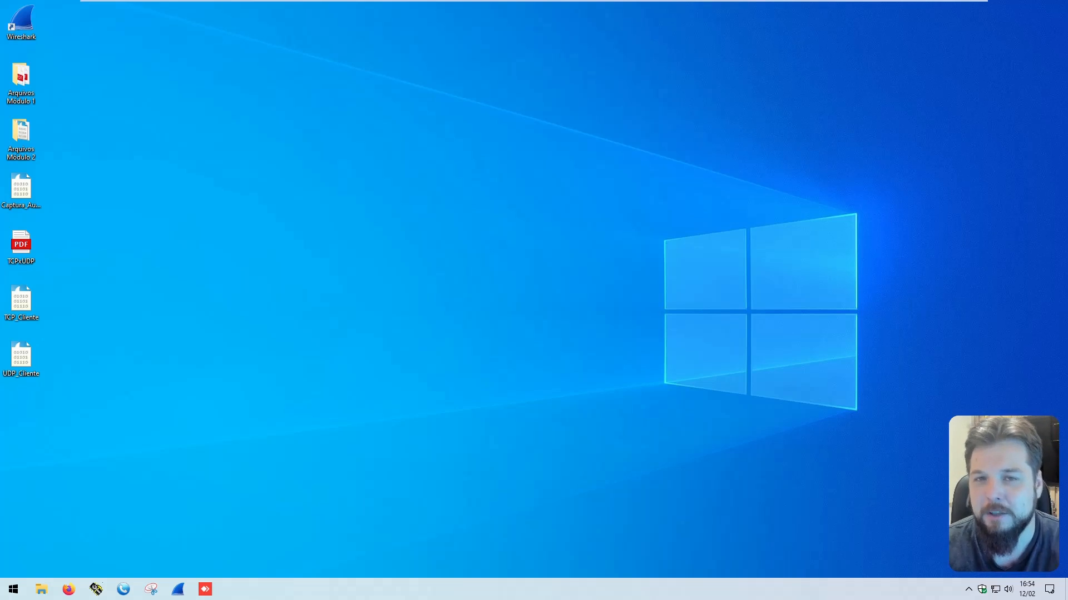
# Step: Open the TCP_Cliente capture file in Wireshark and filter the packets with tcp.port == 5555
pyautogui.doubleClick(27, 302)
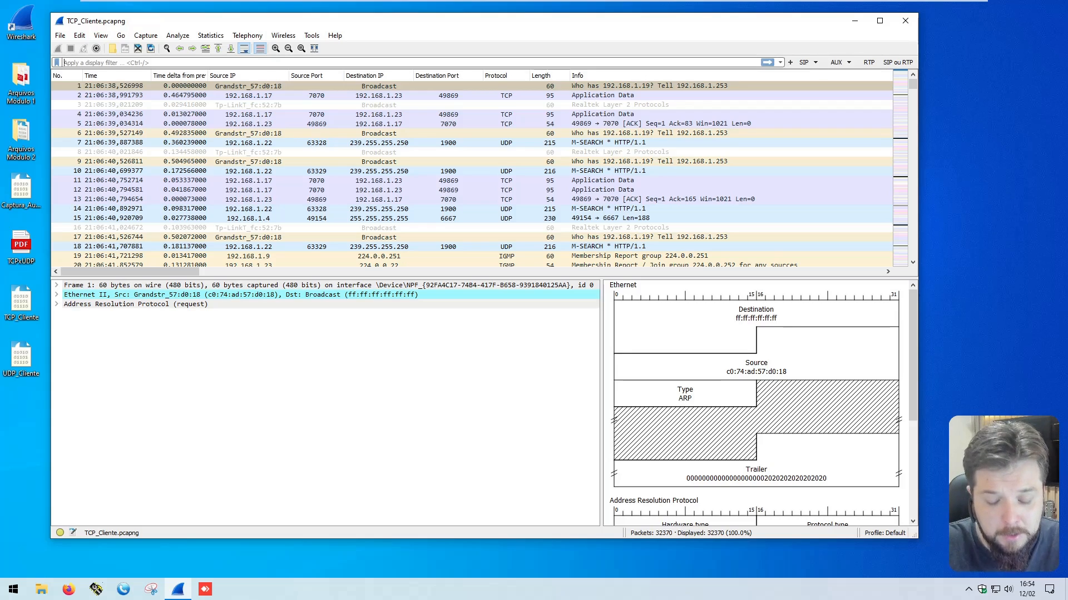
pyautogui.write('tcp.port == 5')
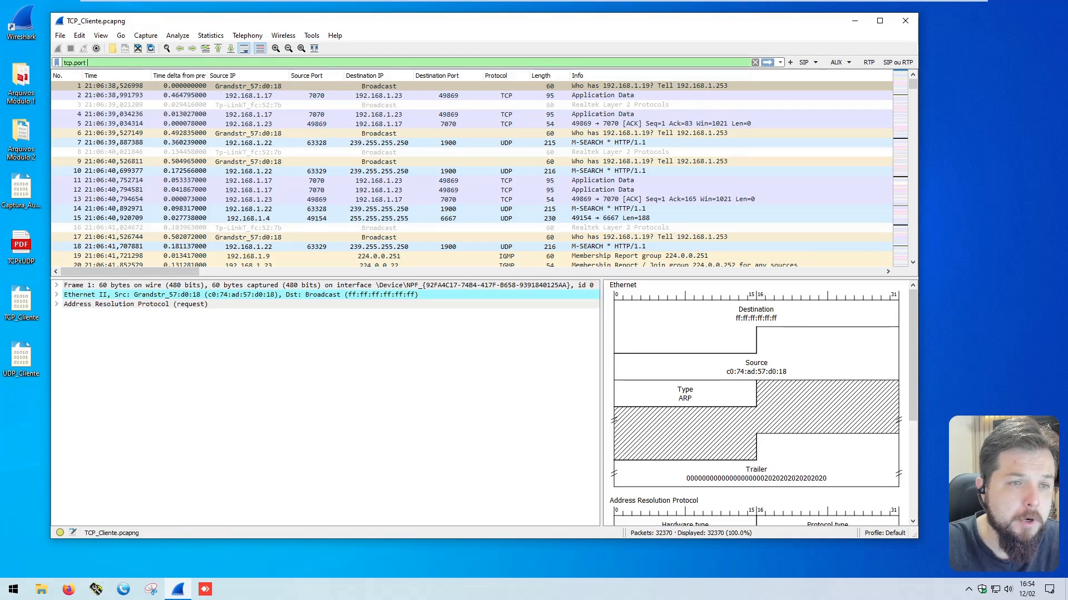
pyautogui.write('555')
pyautogui.press('Return')
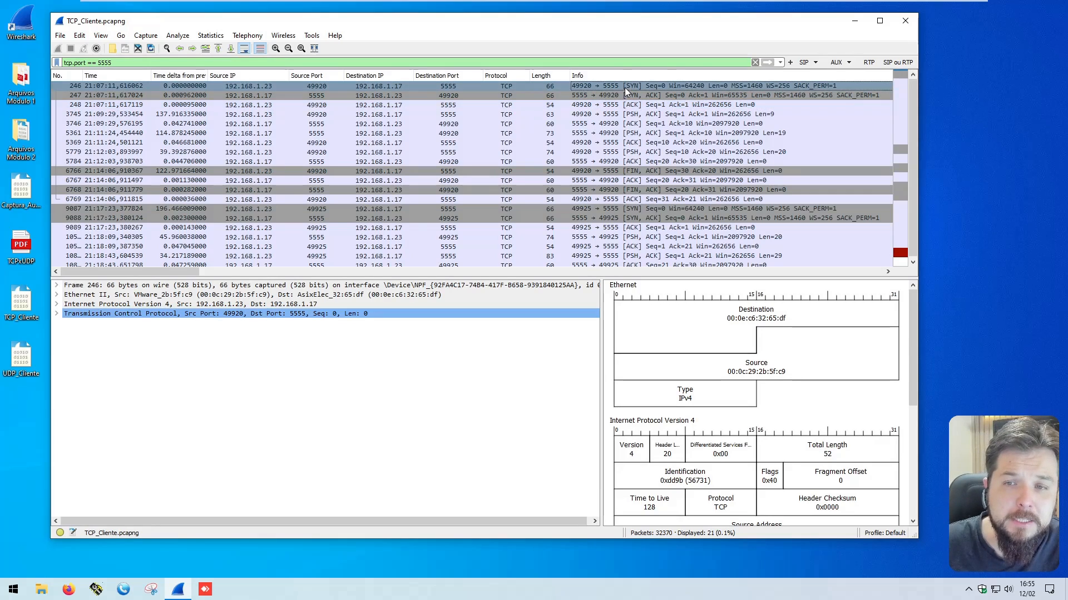
# Step: Examine the SYN, SYN-ACK and ACK packets that open the first connection
pyautogui.click(632, 106)
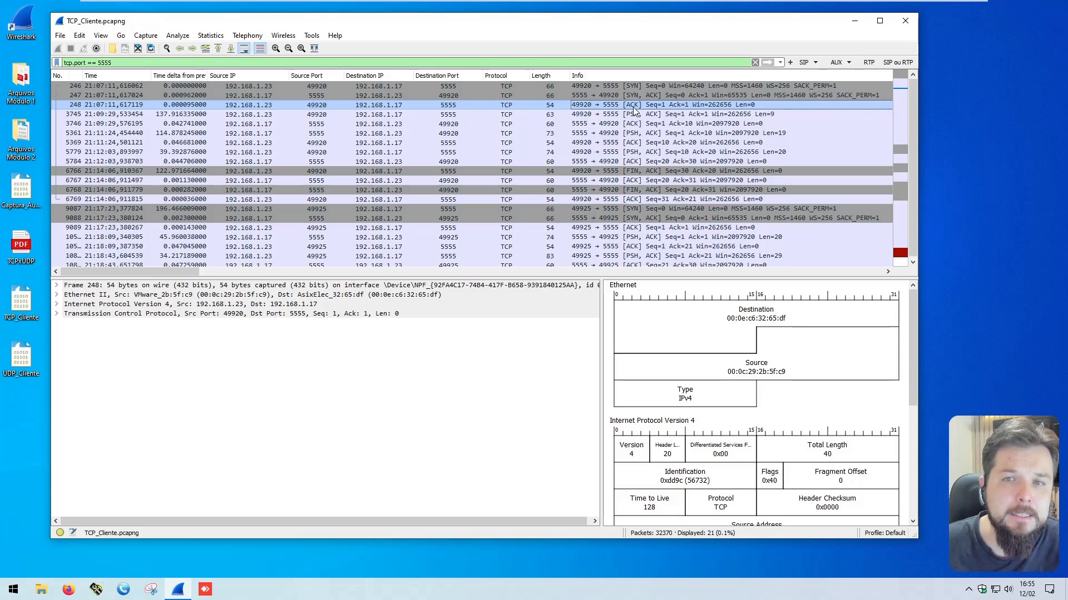
pyautogui.click(631, 87)
pyautogui.click(631, 96)
pyautogui.click(631, 104)
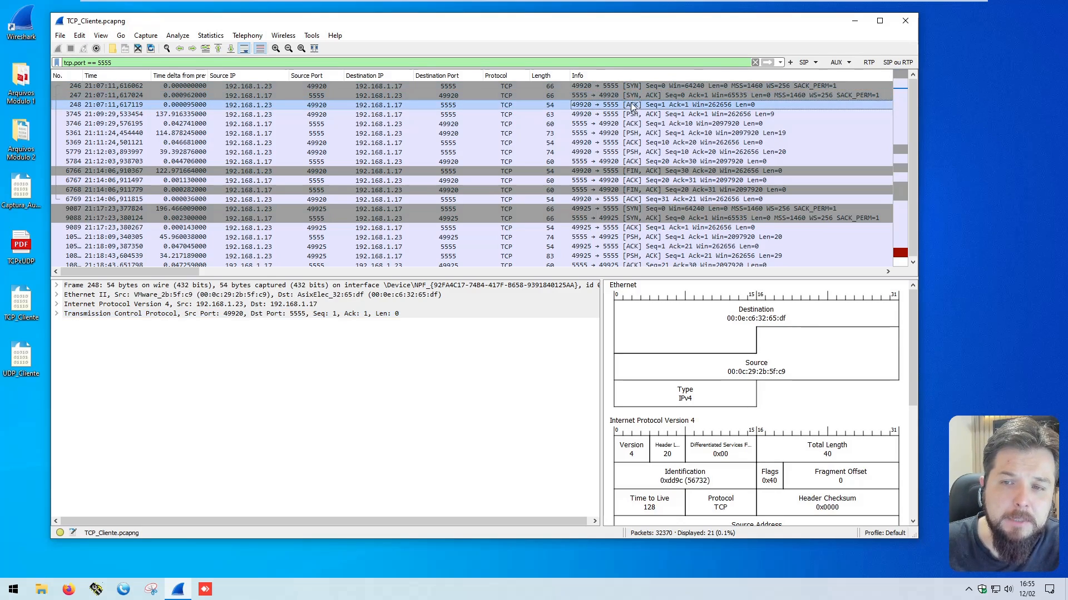
# Step: Expand the SYN packet's TCP flags and add the TCP Flags summary field as a packet list column
pyautogui.click(632, 88)
pyautogui.click(56, 314)
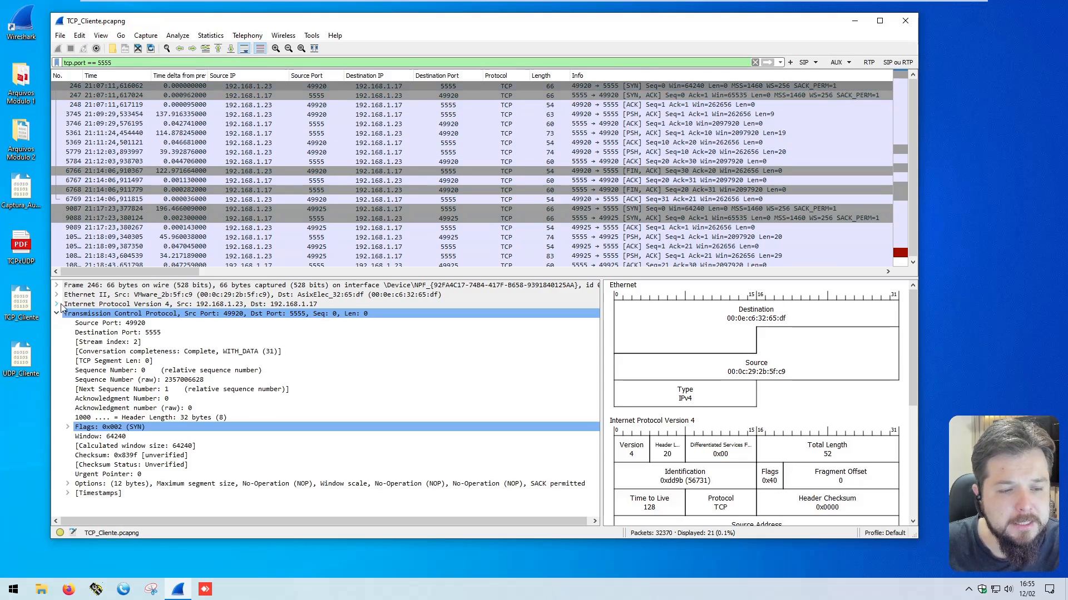
pyautogui.click(146, 427)
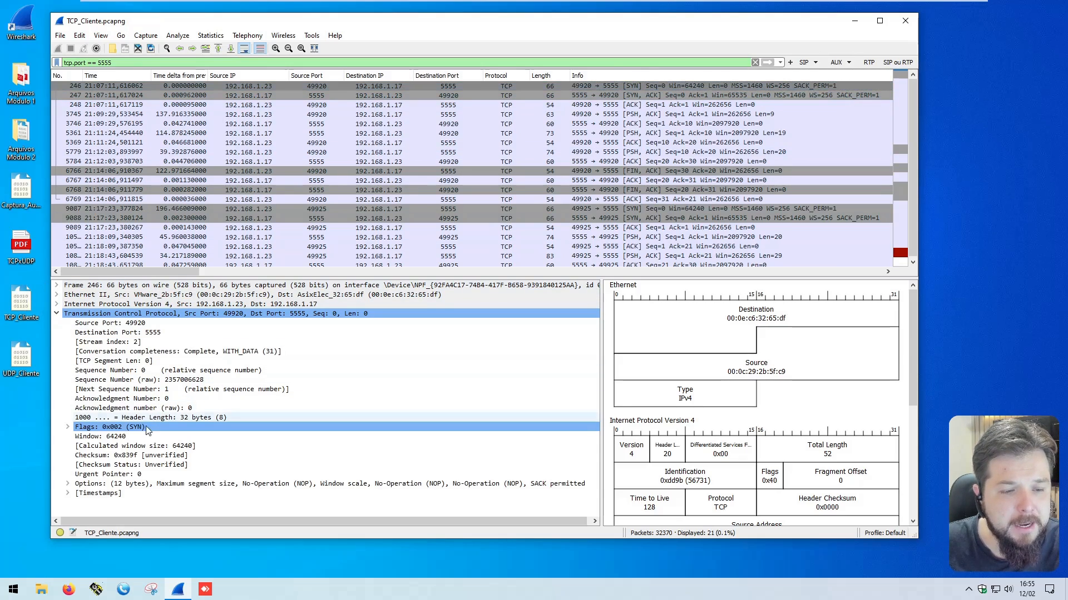
pyautogui.click(68, 427)
pyautogui.click(143, 511)
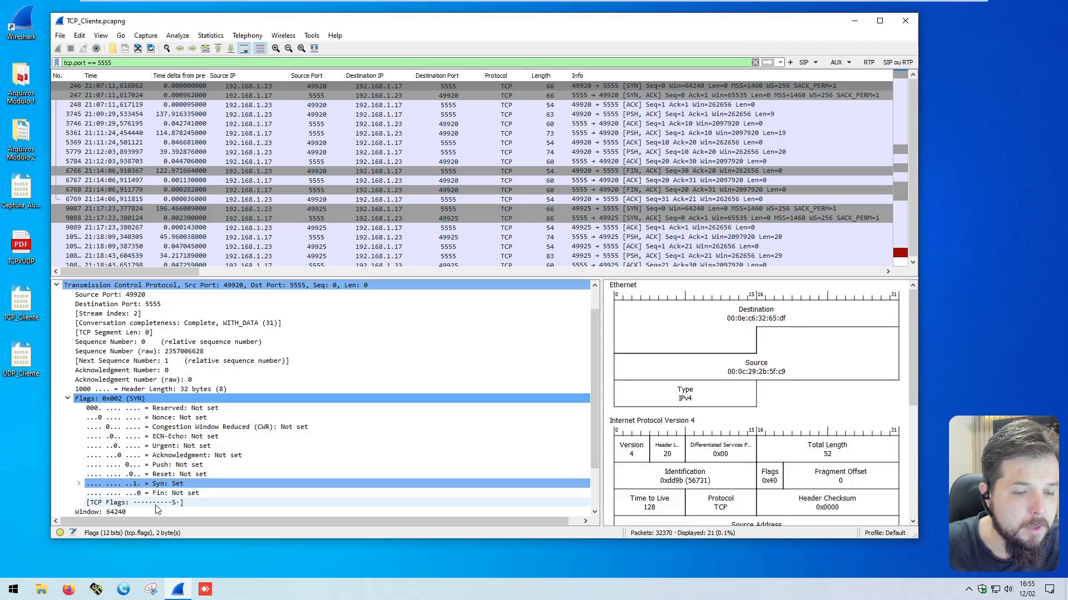
pyautogui.rightClick(134, 504)
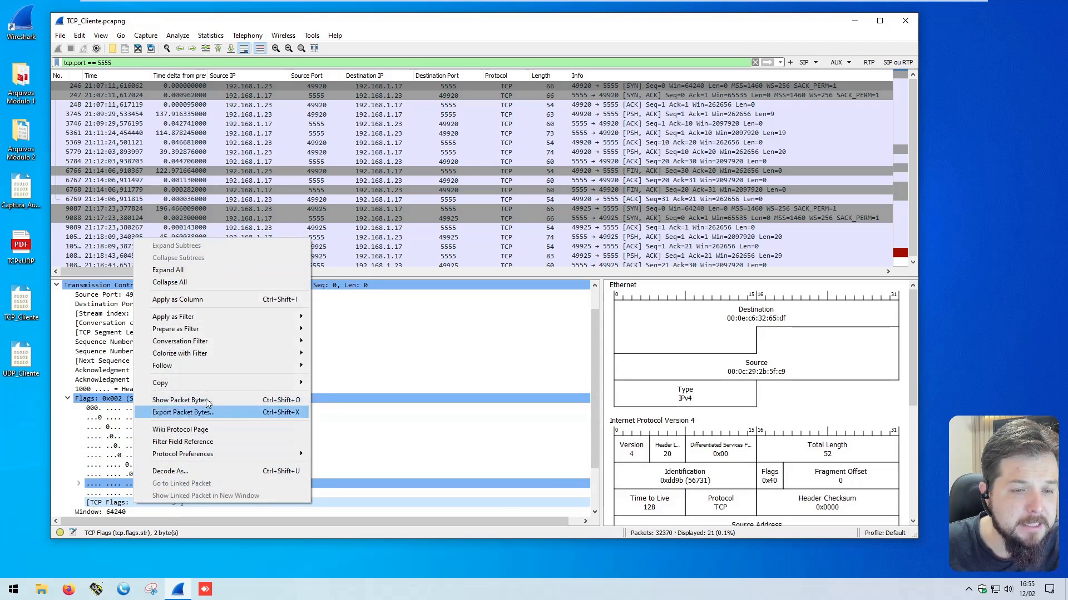
pyautogui.click(219, 300)
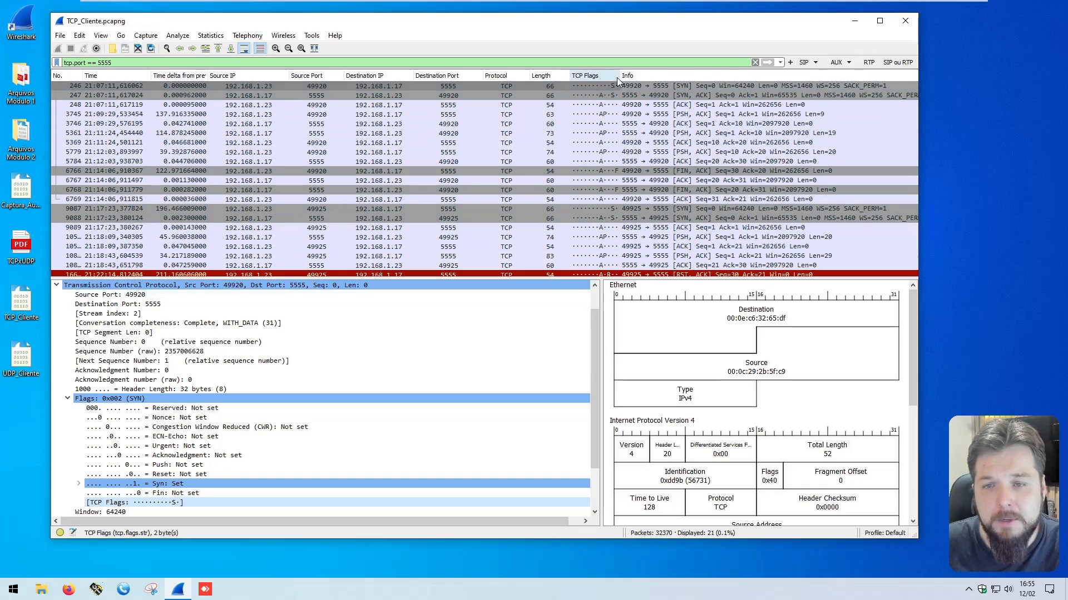
# Step: Go to the handshake's final ACK packet and add its relative Sequence Number field as a centred, fitted packet list column
pyautogui.press('Down')
pyautogui.press('Down')
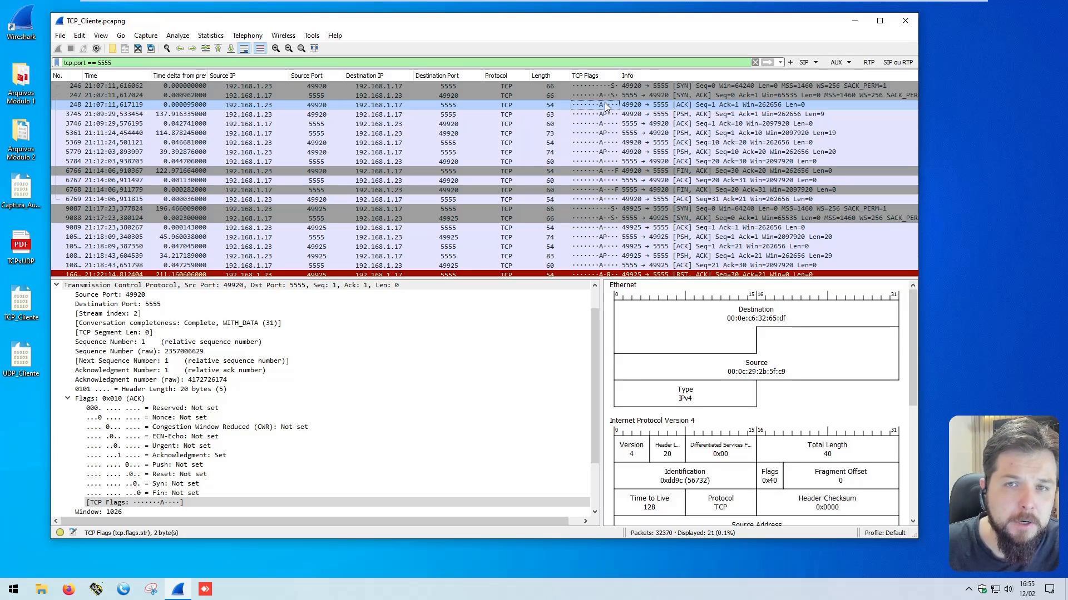
pyautogui.click(67, 398)
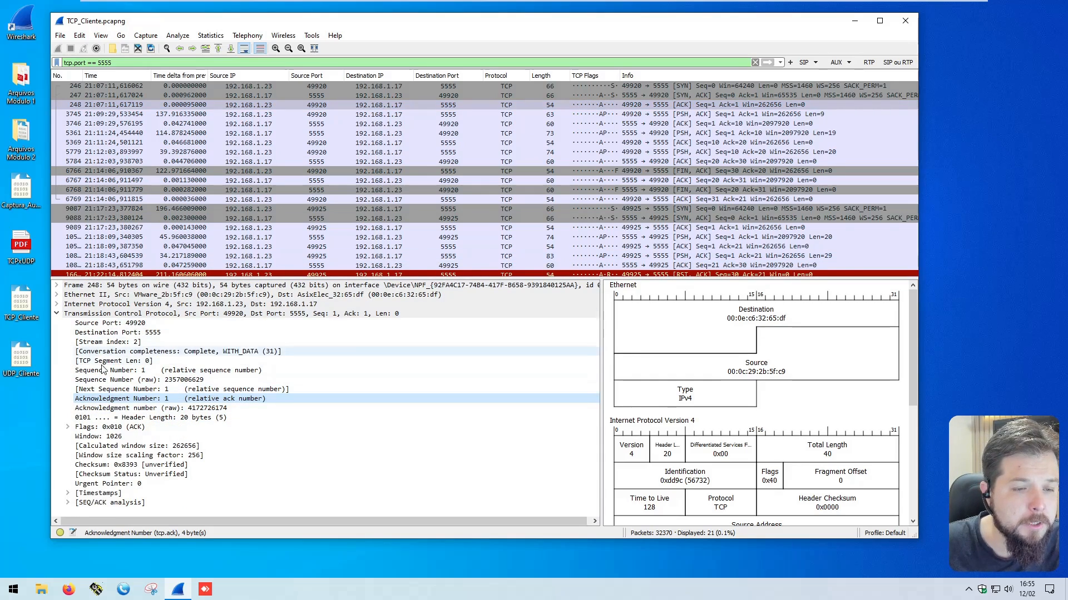
pyautogui.click(120, 371)
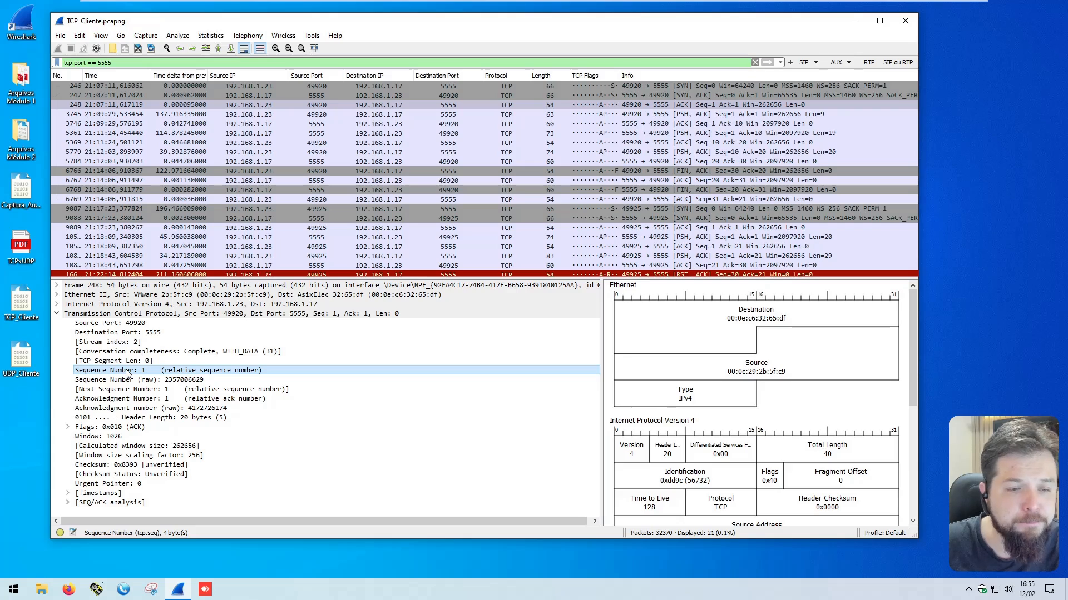
pyautogui.rightClick(127, 372)
pyautogui.click(192, 165)
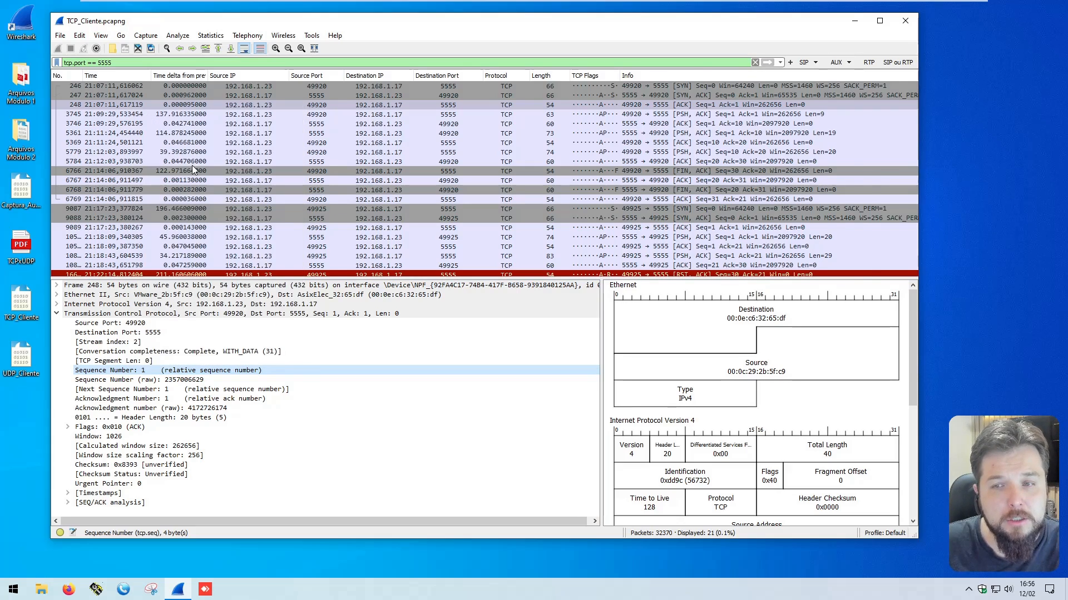
pyautogui.rightClick(652, 72)
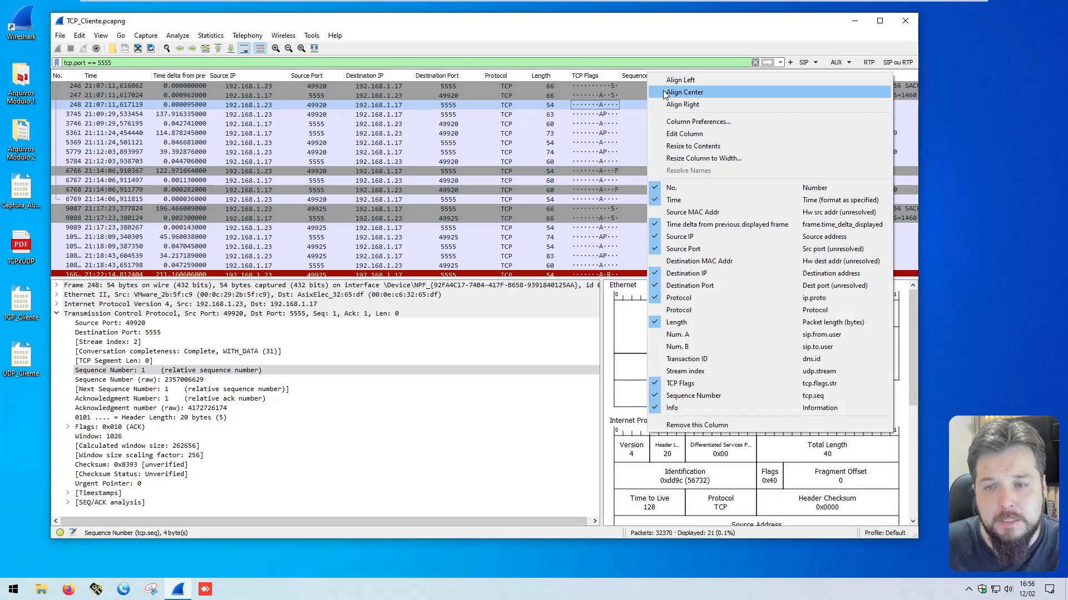
pyautogui.click(657, 86)
pyautogui.moveTo(680, 75); pyautogui.dragTo(675, 75)
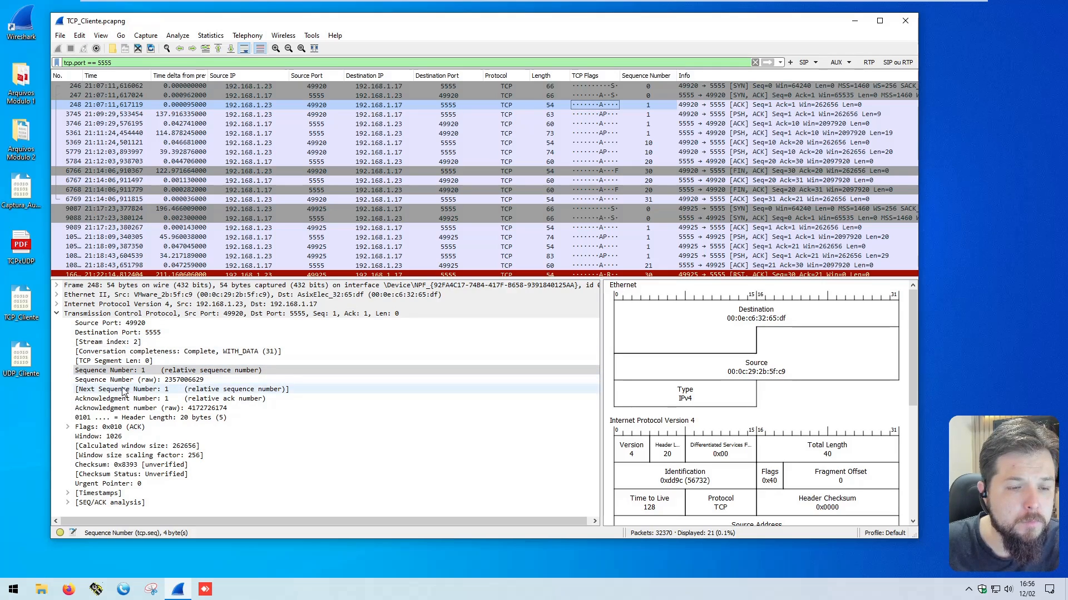
# Step: Add the Next Sequence Number field as a packet list column, centre its values and adjust its width
pyautogui.moveTo(124, 392); pyautogui.dragTo(82, 393)
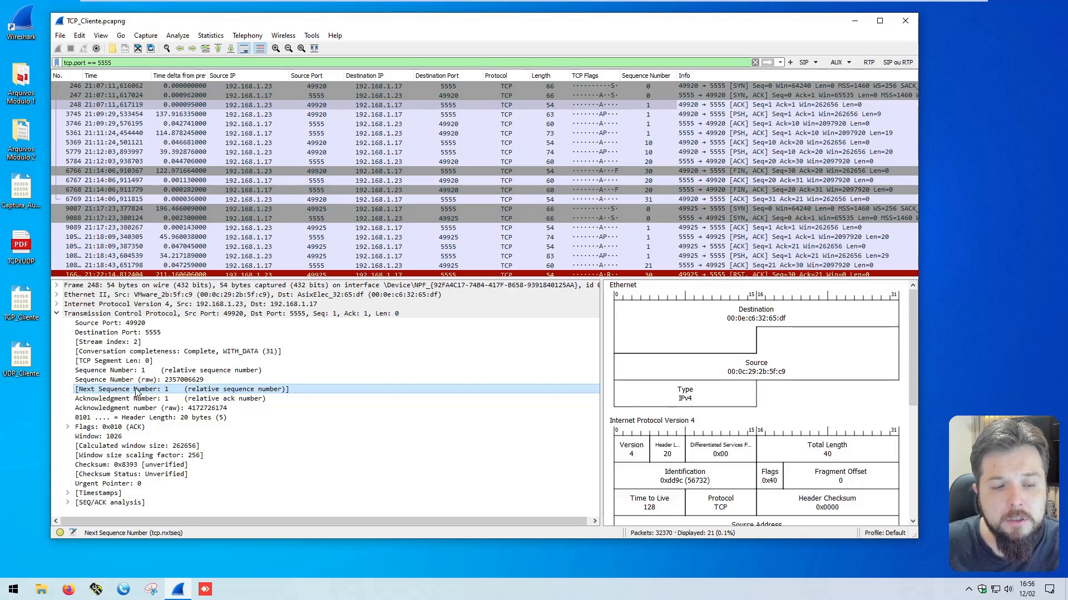
pyautogui.rightClick(154, 392)
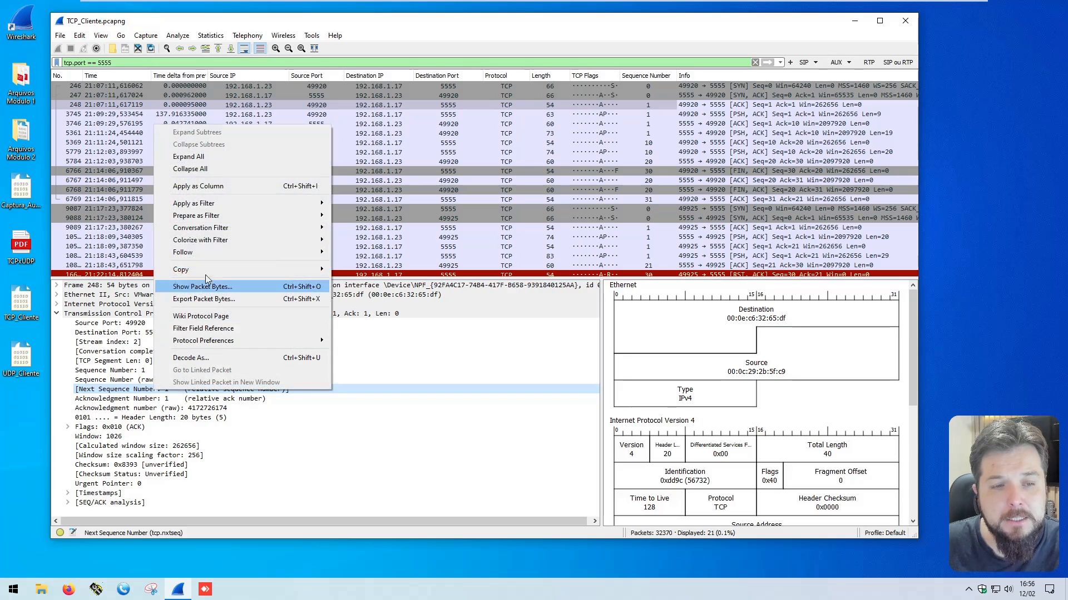
pyautogui.click(212, 190)
pyautogui.rightClick(706, 76)
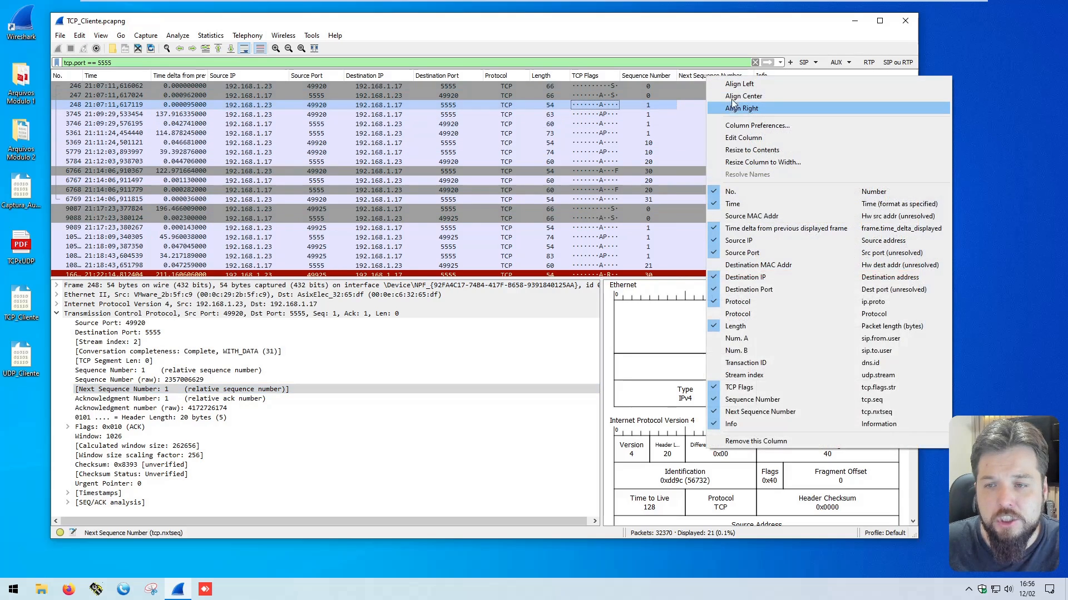
pyautogui.click(732, 81)
pyautogui.moveTo(753, 76); pyautogui.dragTo(747, 75)
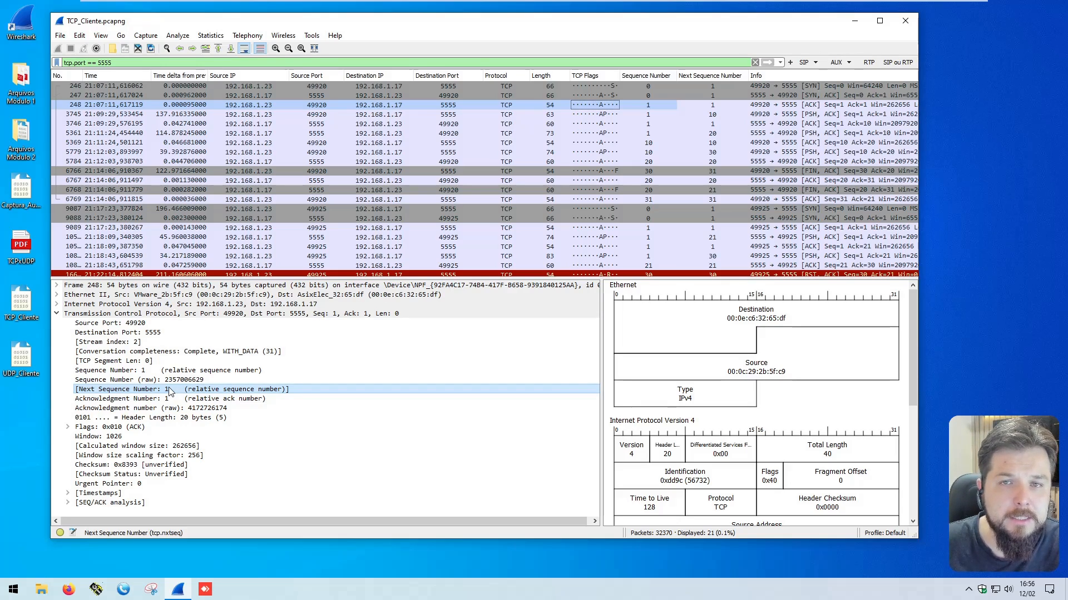
# Step: Examine the first PSH, ACK packet's addresses and segment length, and expand its Data section to read the text it carries
pyautogui.click(592, 114)
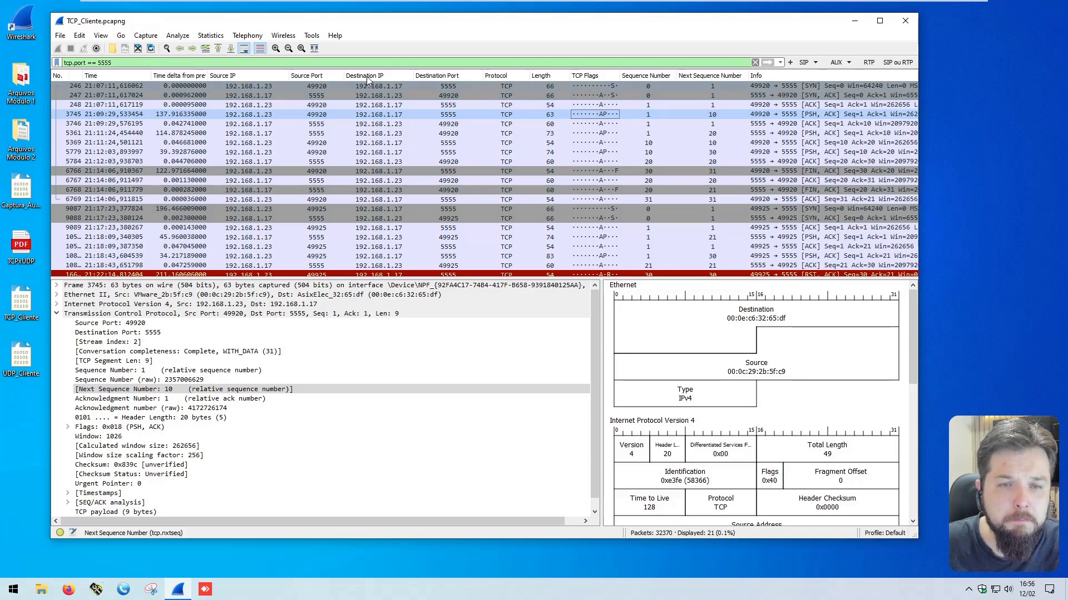
pyautogui.click(270, 115)
pyautogui.click(374, 114)
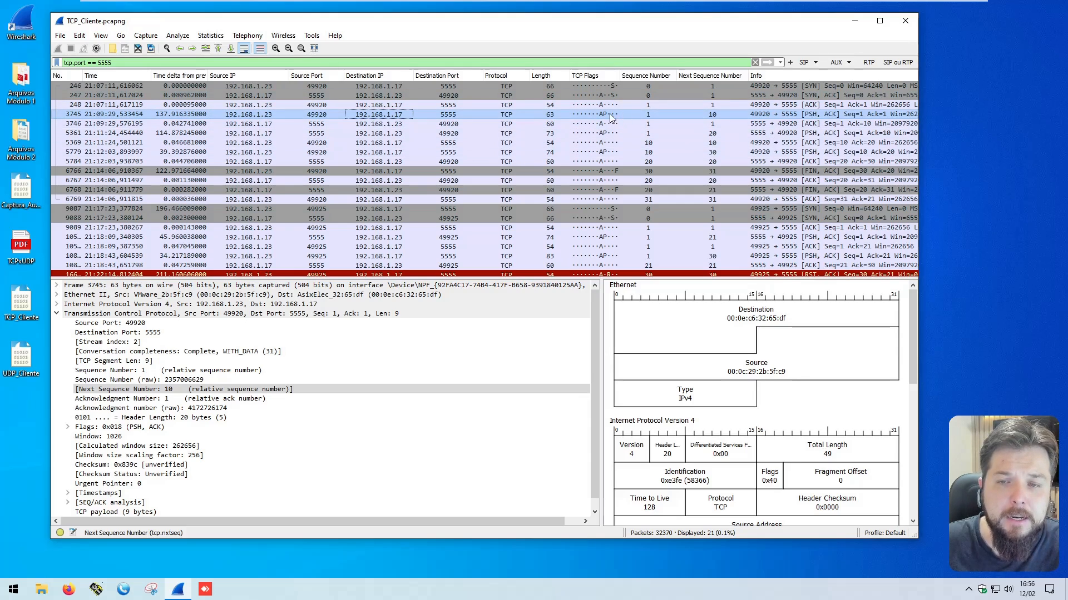
pyautogui.click(139, 361)
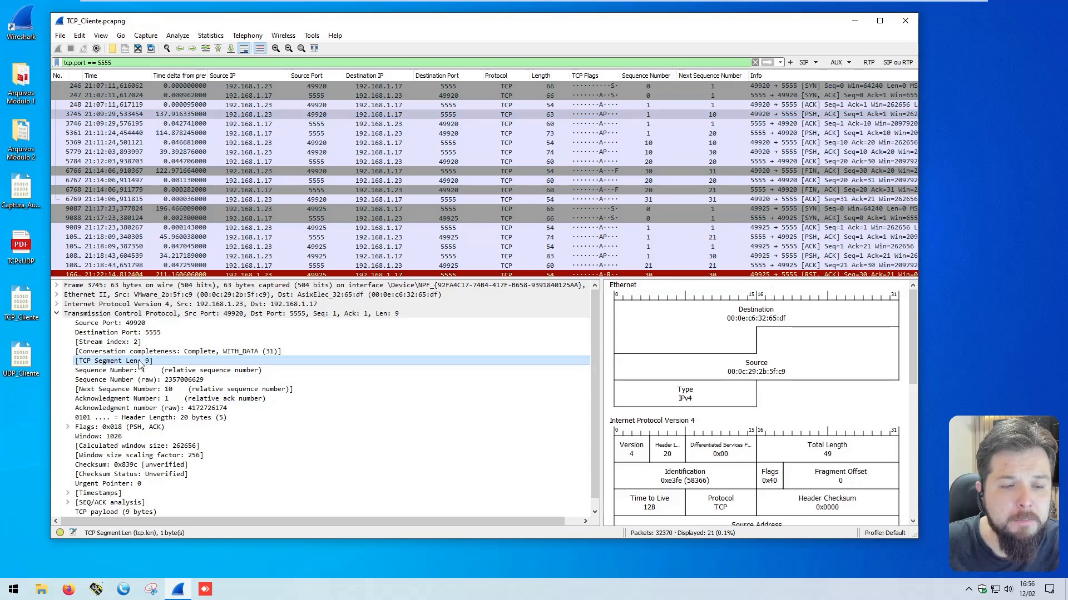
pyautogui.scroll(-1, 111, 495)
pyautogui.click(108, 513)
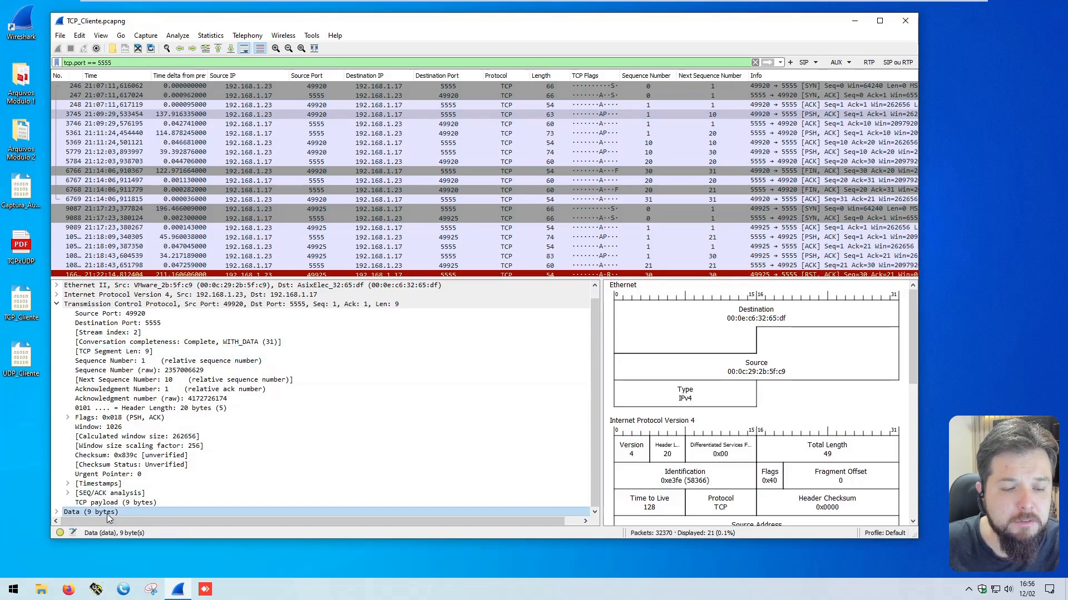
pyautogui.doubleClick(111, 510)
pyautogui.click(117, 503)
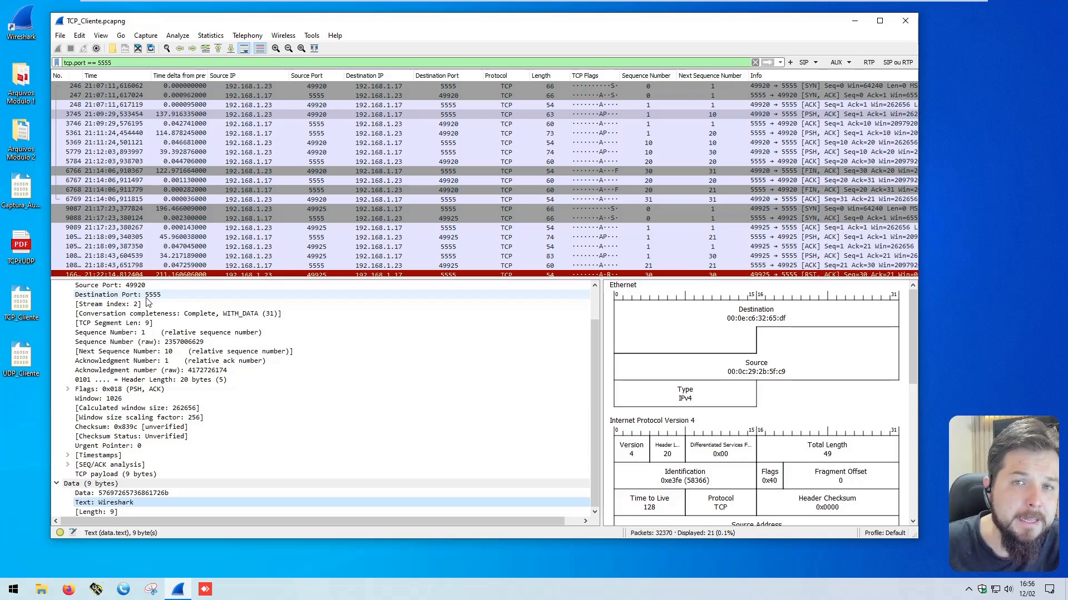
# Step: Add the TCP Segment Len field of the first PSH, ACK packet as a centred packet list column
pyautogui.scroll(1, 149, 312)
pyautogui.click(153, 352)
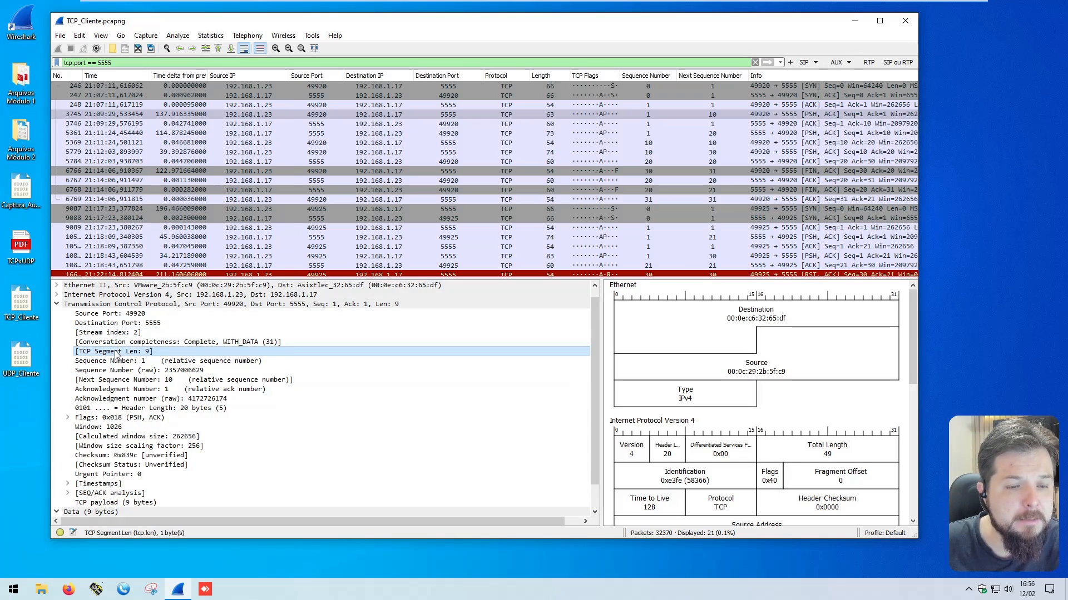
pyautogui.rightClick(154, 353)
pyautogui.click(178, 147)
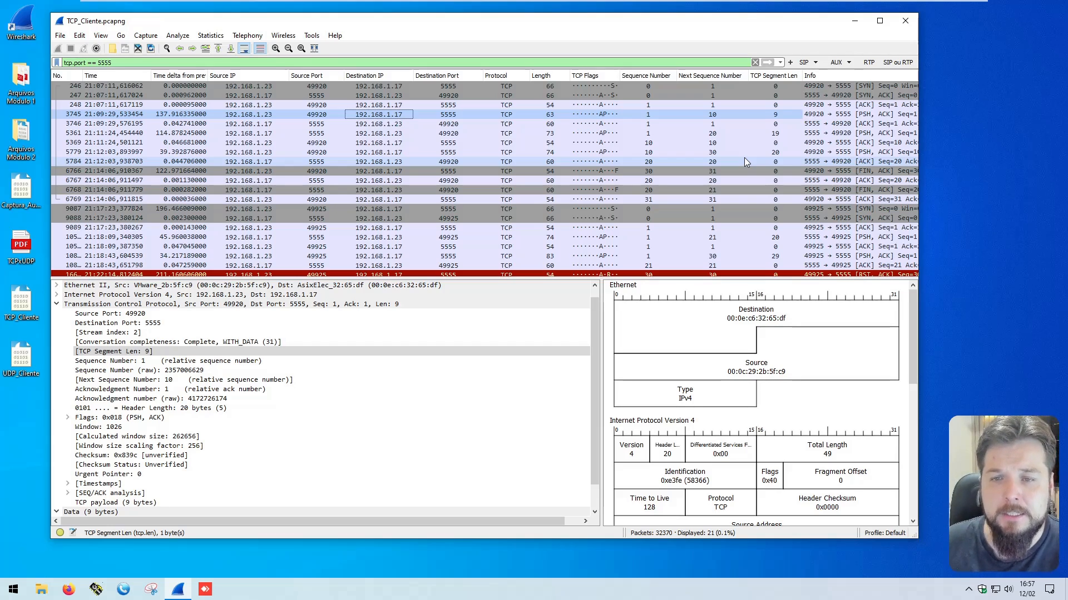
# Step: Examine how the first PSH, ACK packet's sequence number, segment length and next sequence number relate, along with its source and destination
pyautogui.click(271, 114)
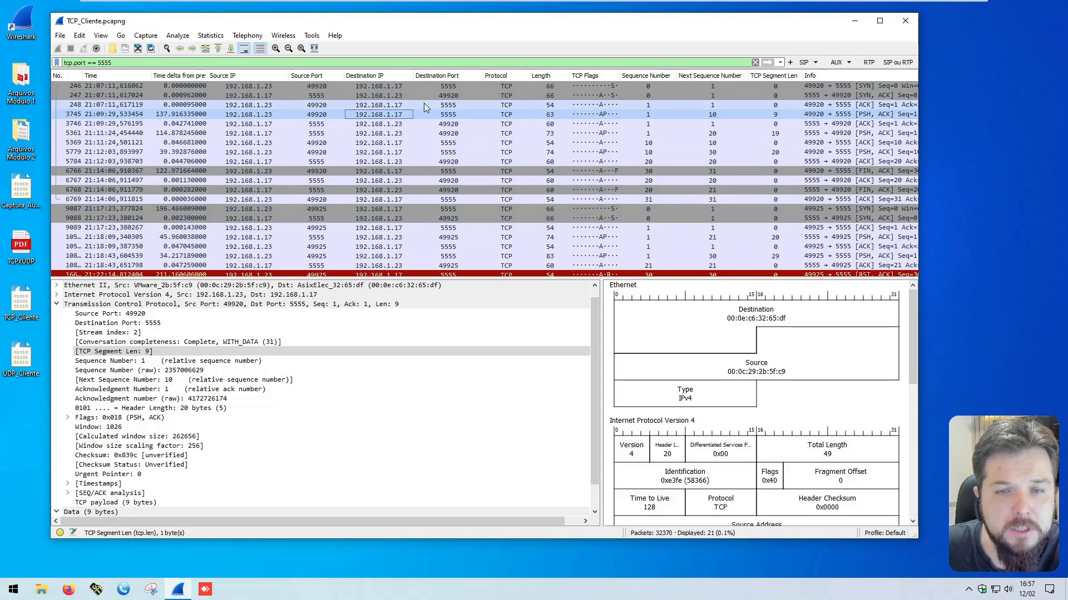
pyautogui.click(444, 115)
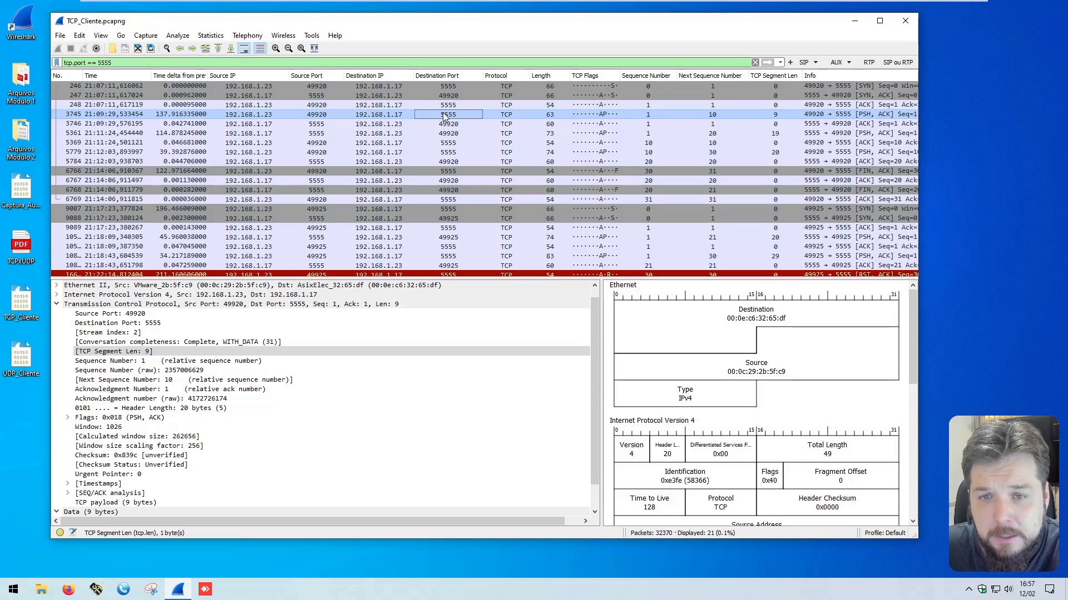
pyautogui.click(773, 116)
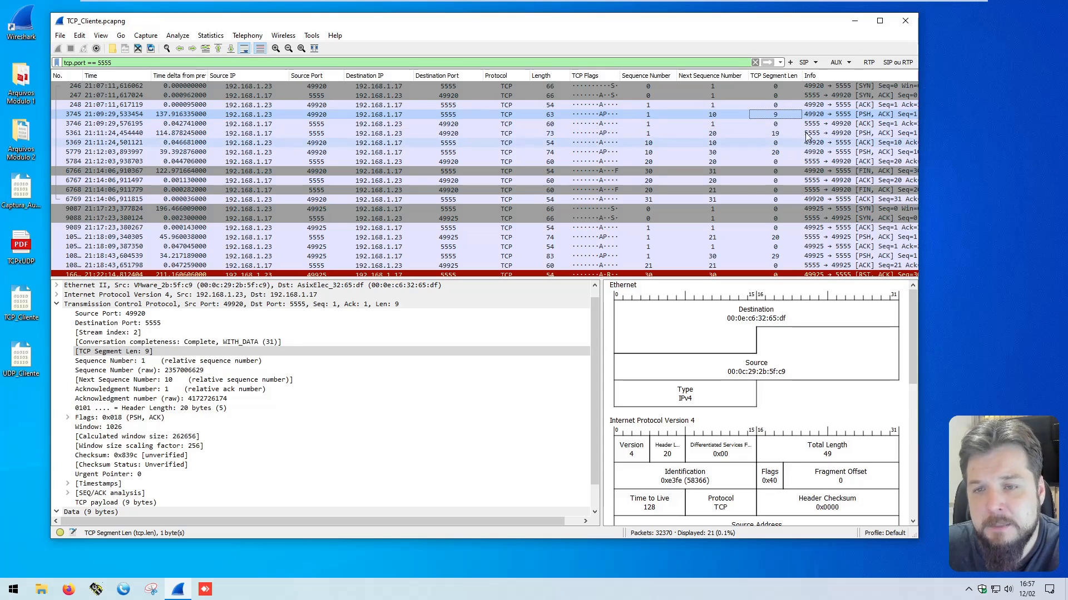
pyautogui.click(640, 115)
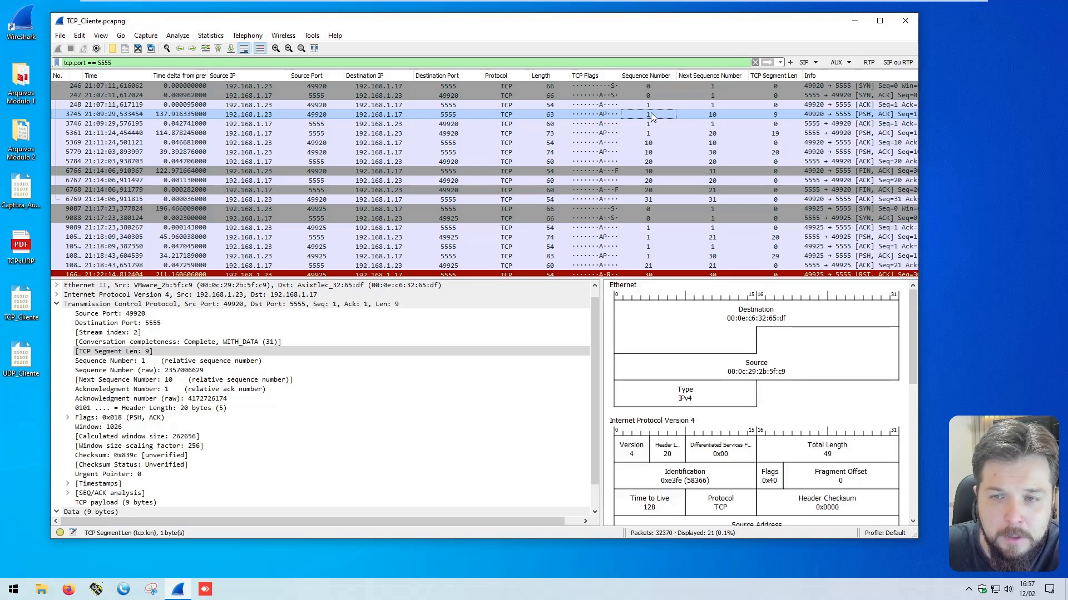
pyautogui.click(776, 113)
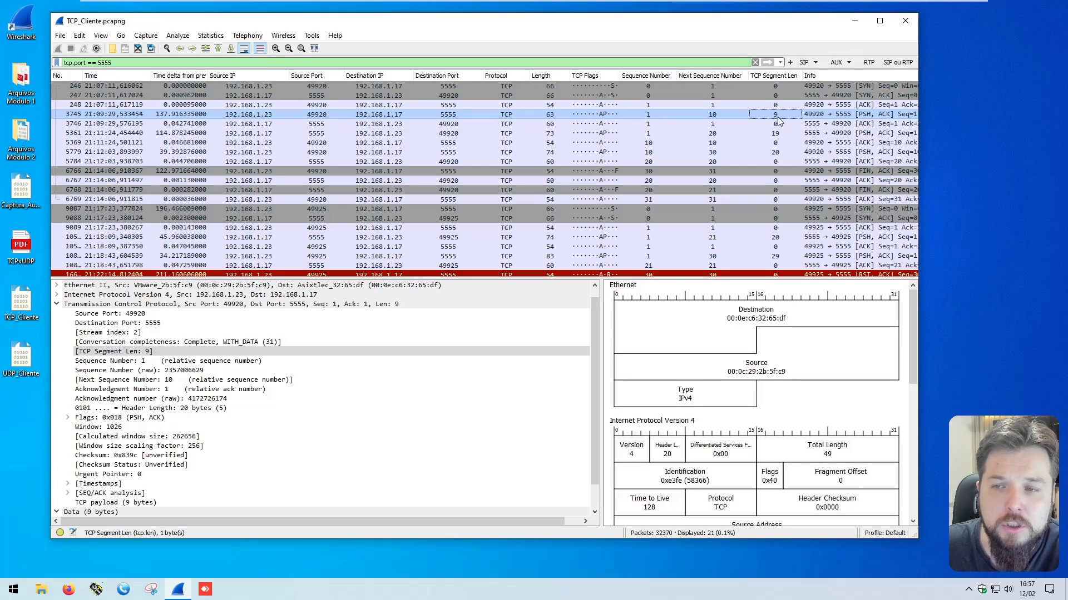
pyautogui.click(717, 114)
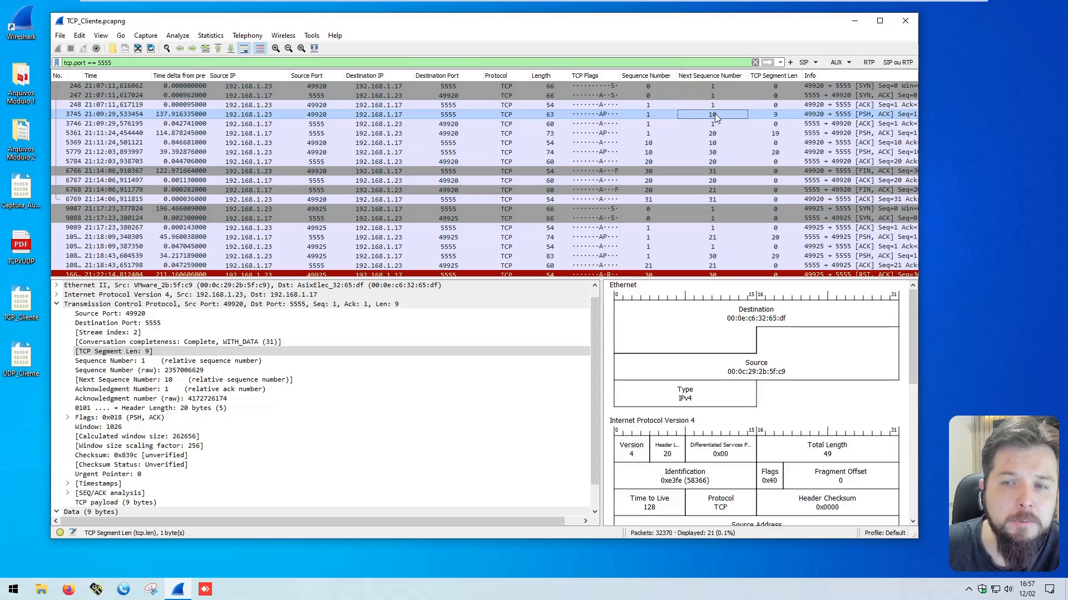
pyautogui.click(260, 114)
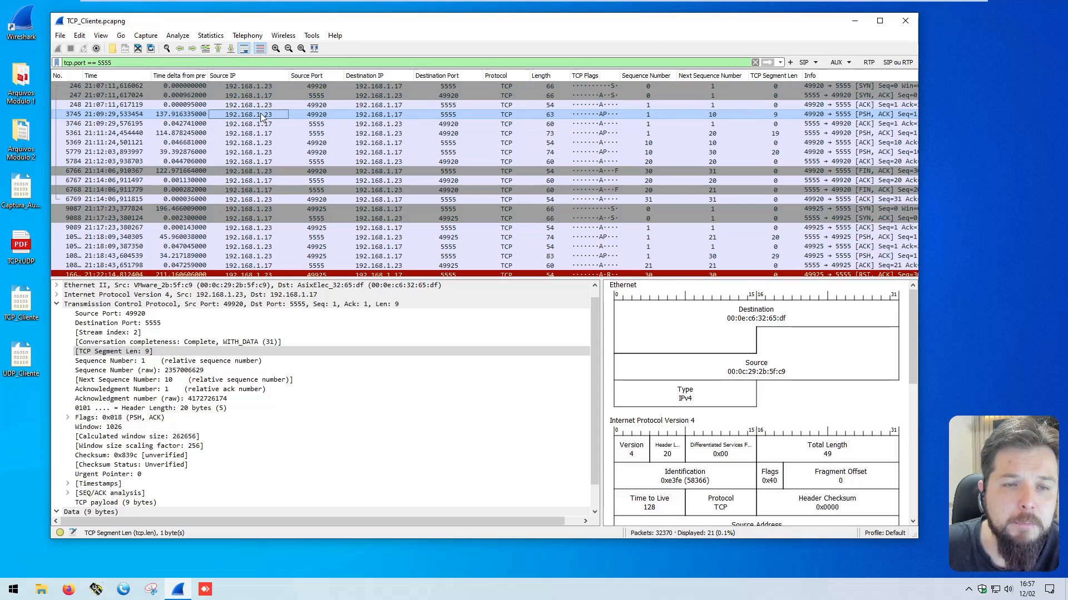
pyautogui.click(395, 115)
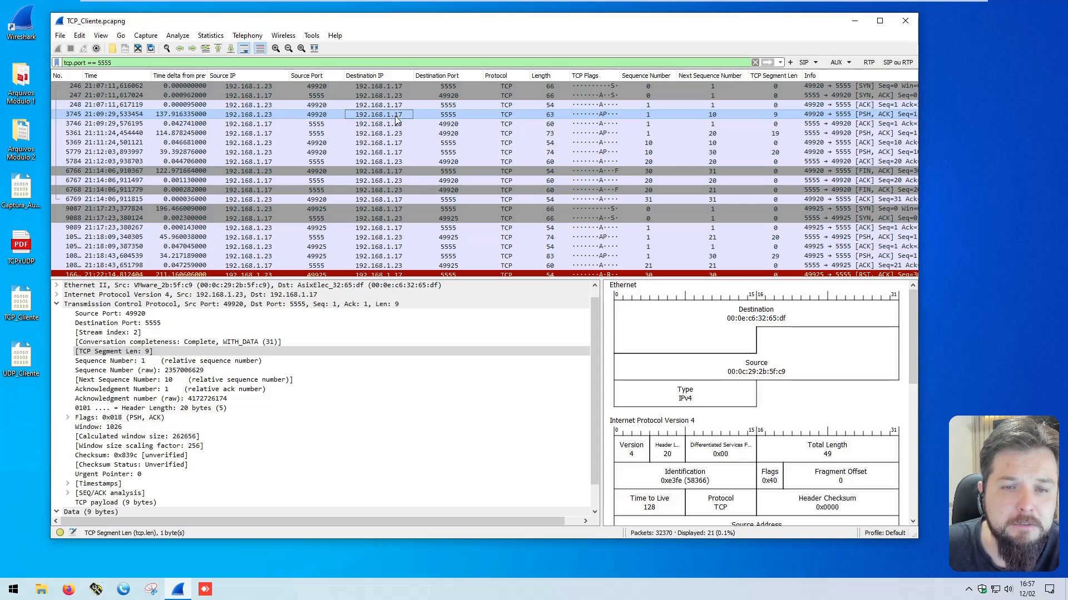
# Step: Compare the flags, source and destination addresses of the first three PSH, ACK packets in the port 5555 conversation
pyautogui.click(603, 116)
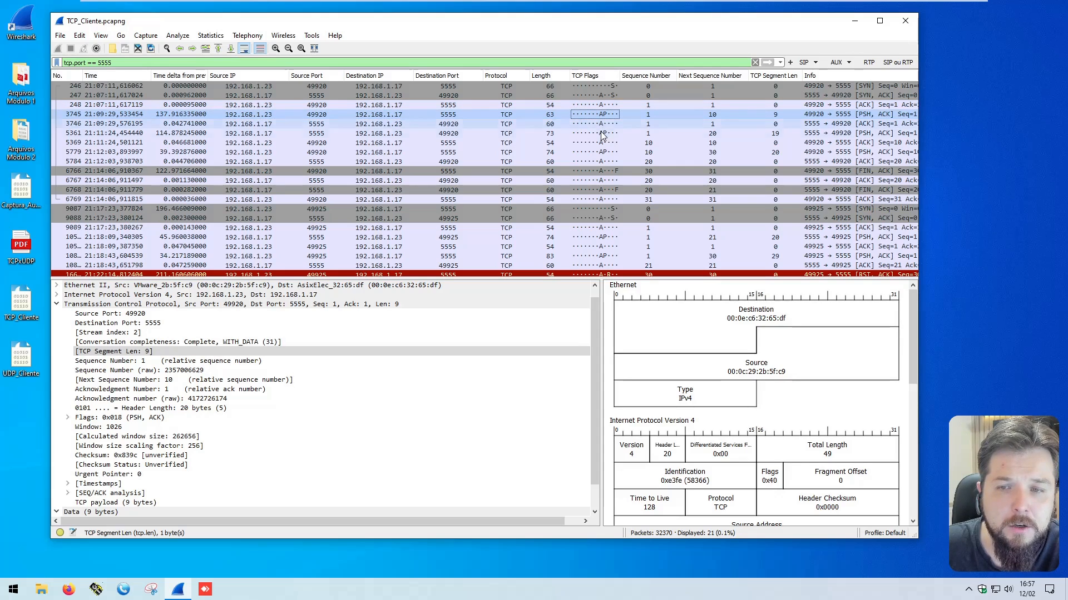
pyautogui.click(604, 134)
pyautogui.click(249, 134)
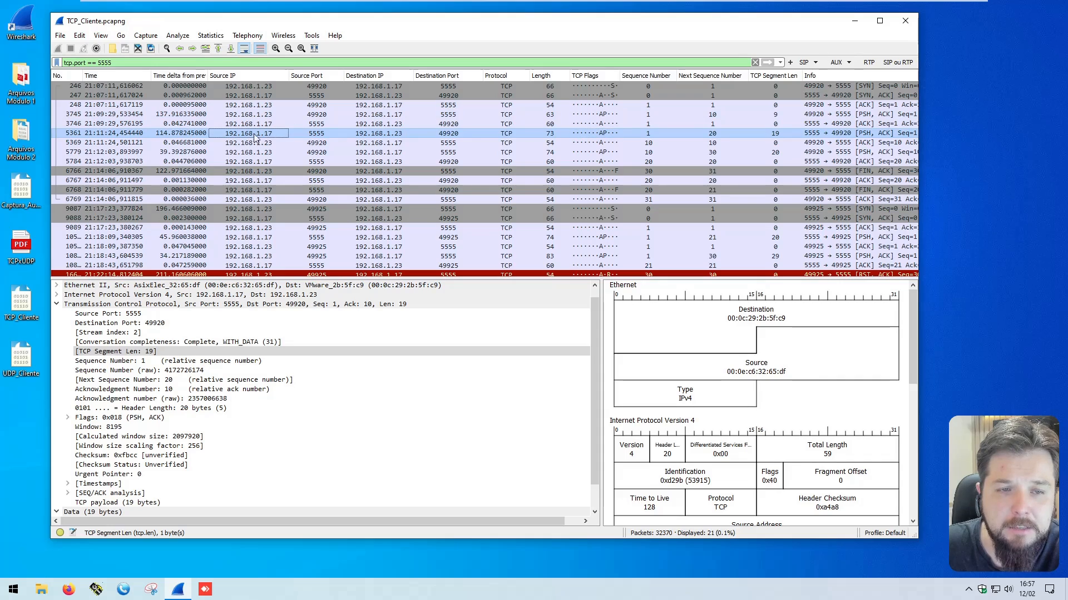
pyautogui.click(396, 134)
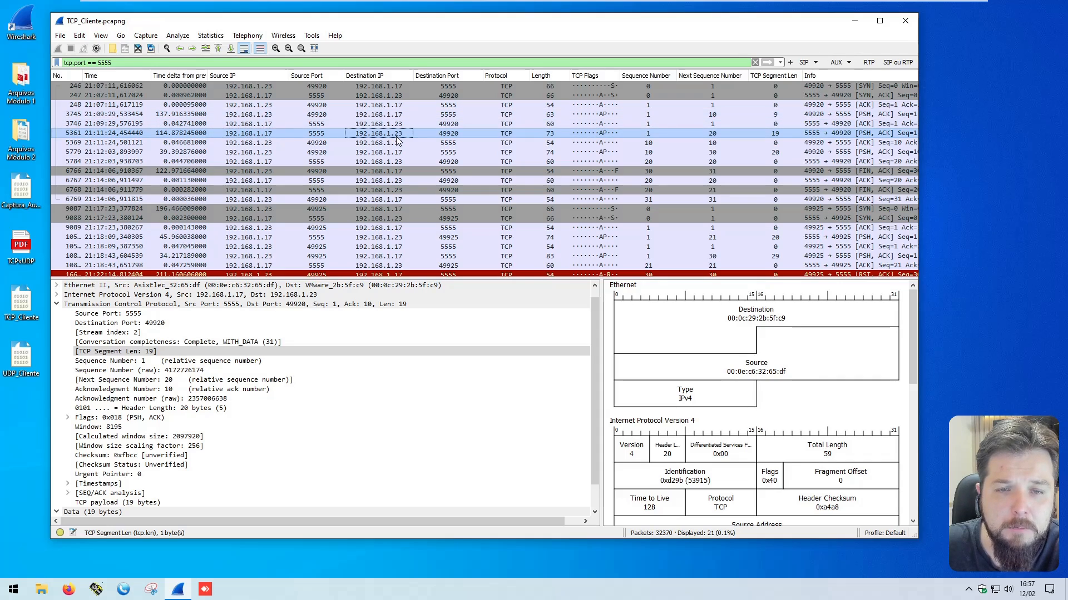
pyautogui.click(610, 134)
pyautogui.click(606, 152)
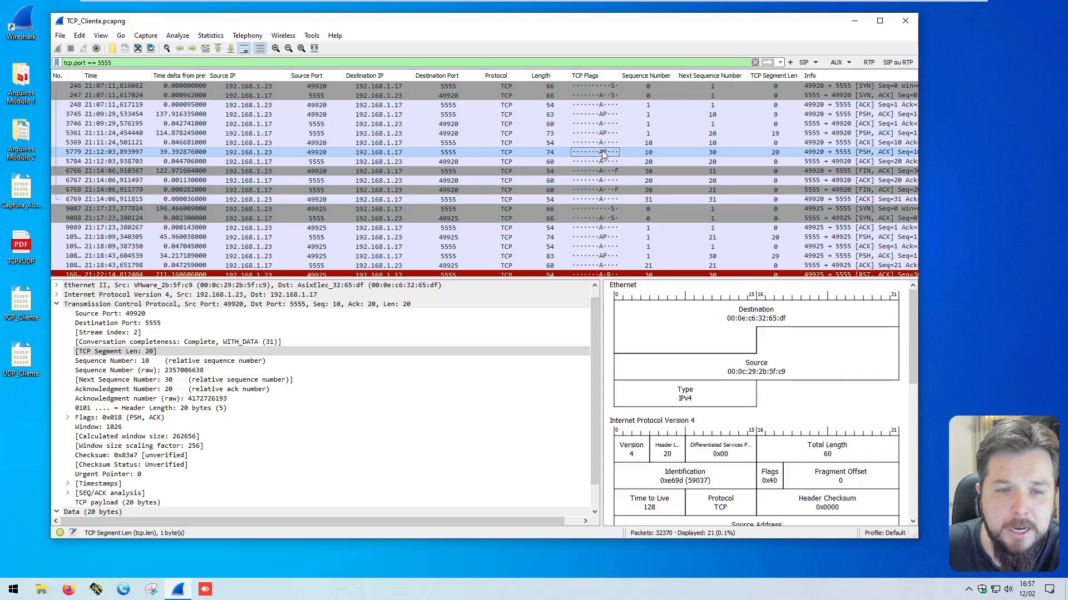
pyautogui.click(267, 154)
pyautogui.click(399, 151)
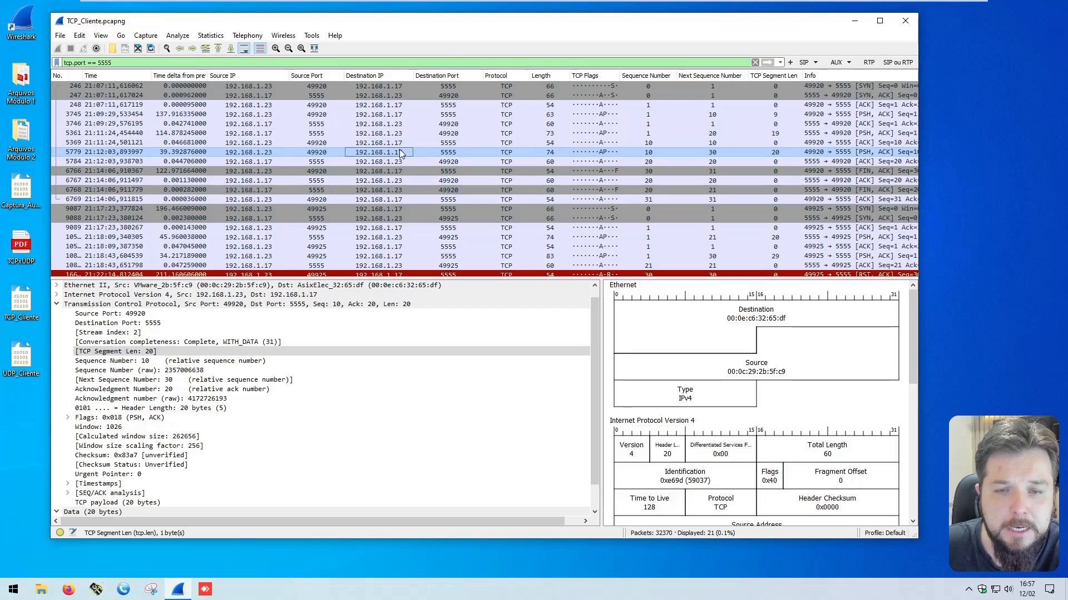
# Step: Compare the third PSH, ACK packet's sequence number with the next sequence number of the first PSH, ACK packet from the same source
pyautogui.click(648, 152)
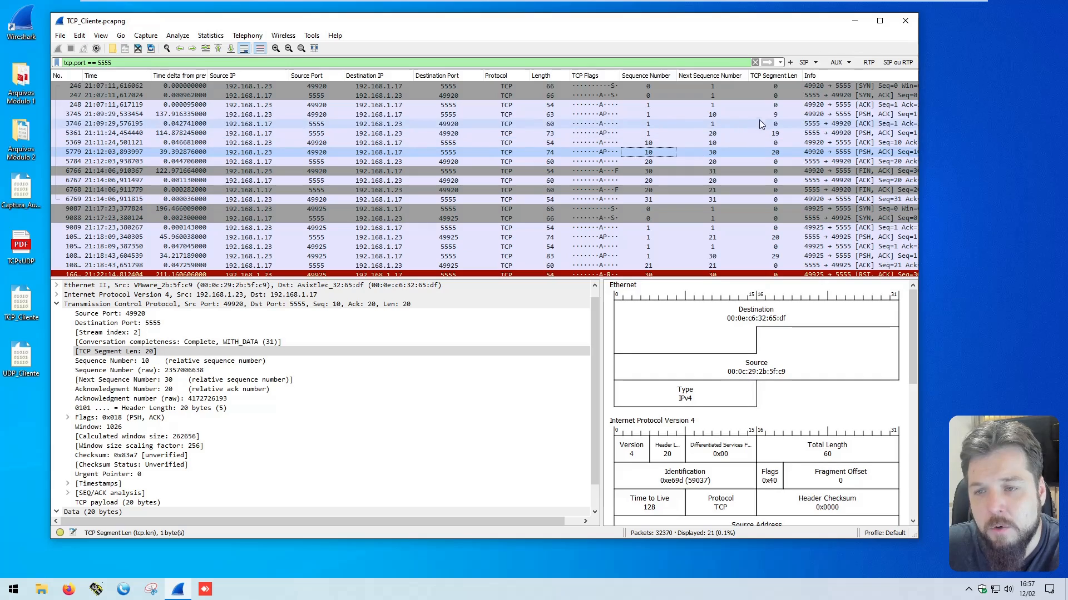
pyautogui.click(714, 115)
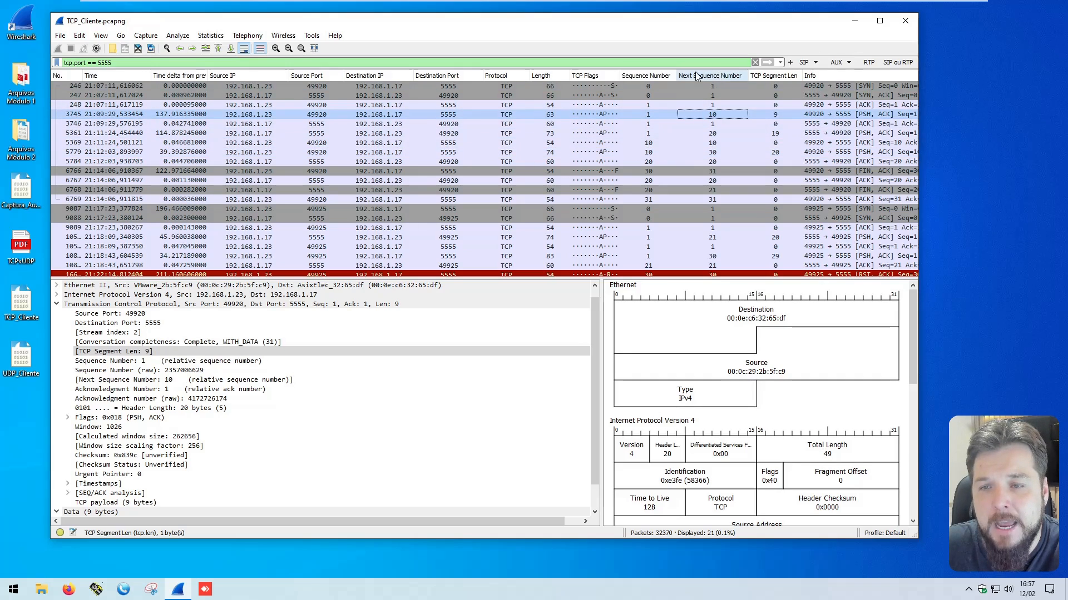
pyautogui.click(606, 153)
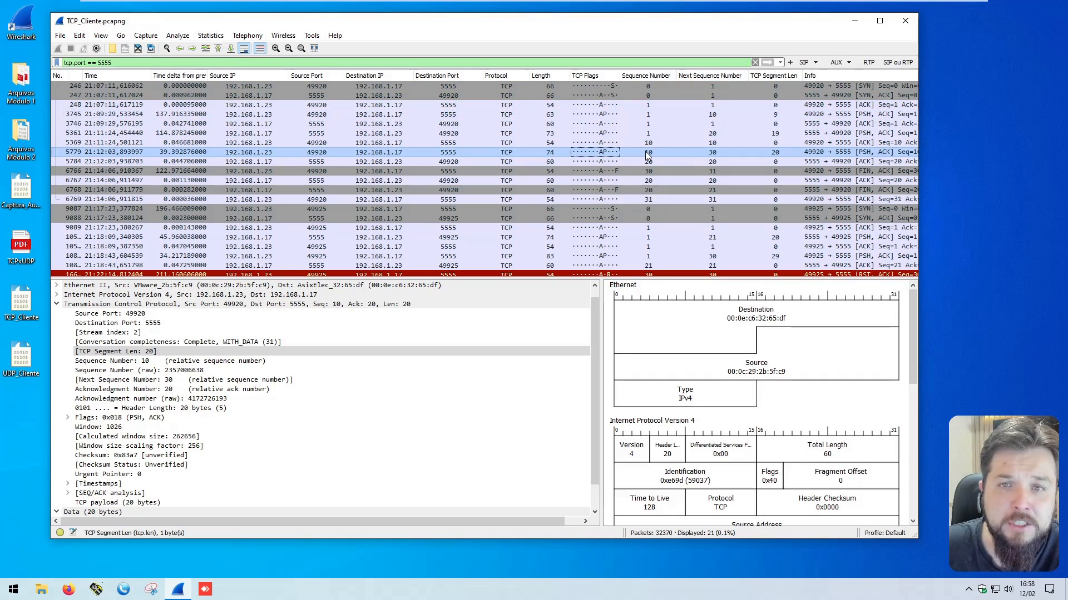
pyautogui.click(643, 155)
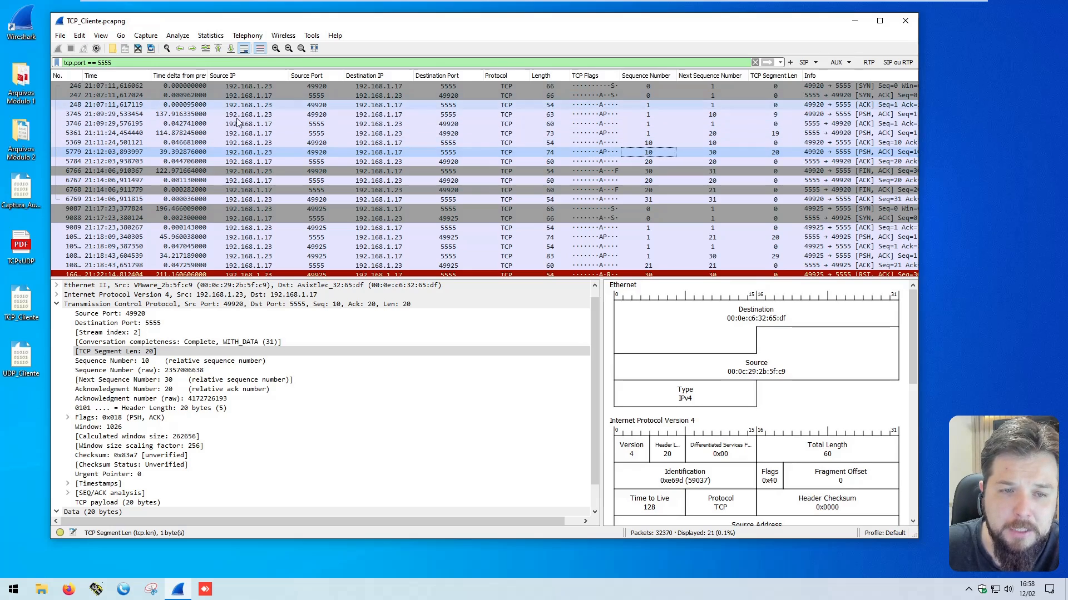
pyautogui.click(261, 151)
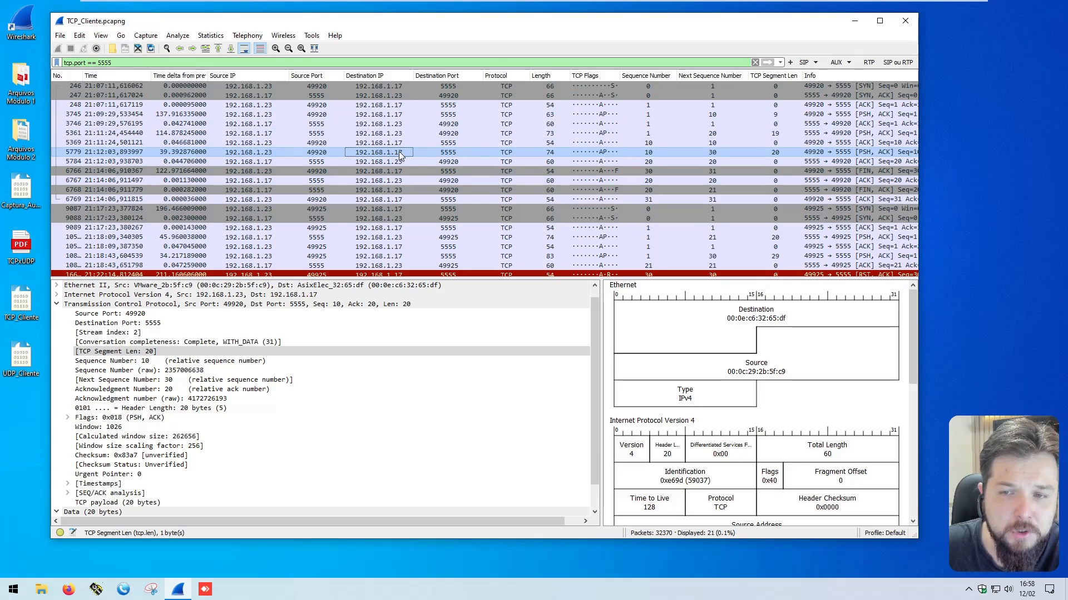
pyautogui.click(631, 153)
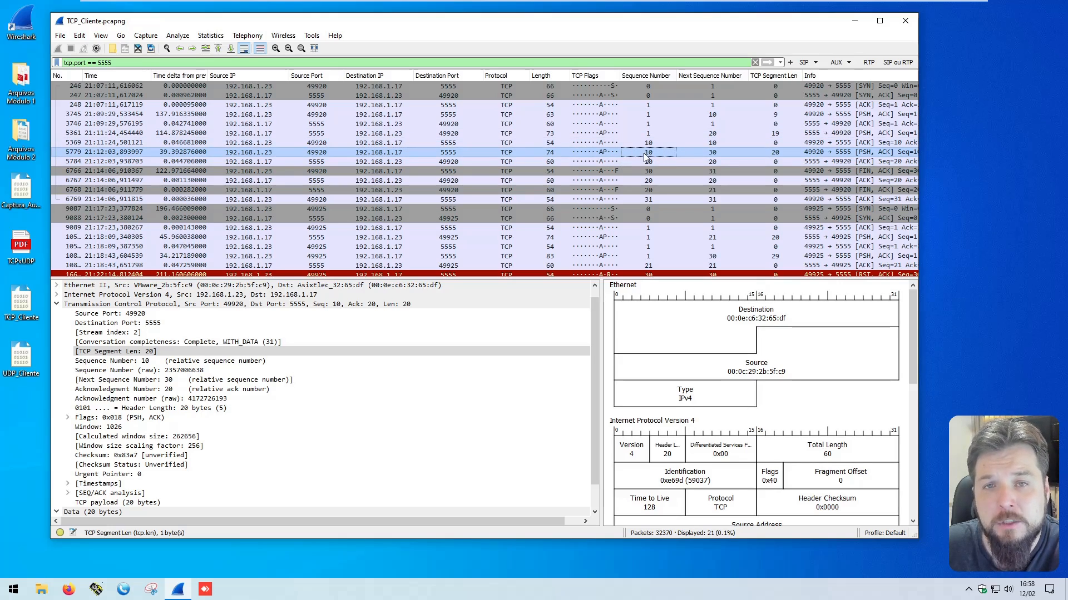
# Step: Read the third PSH, ACK packet's data text and examine how its sequence number, segment length and next sequence number relate
pyautogui.scroll(-1, 311, 411)
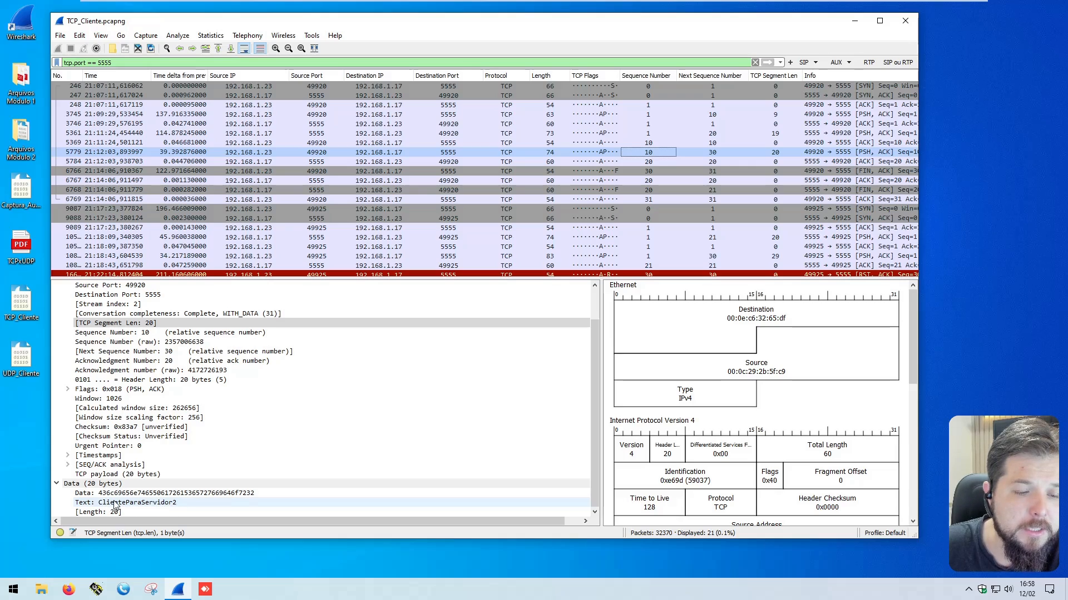
pyautogui.click(160, 504)
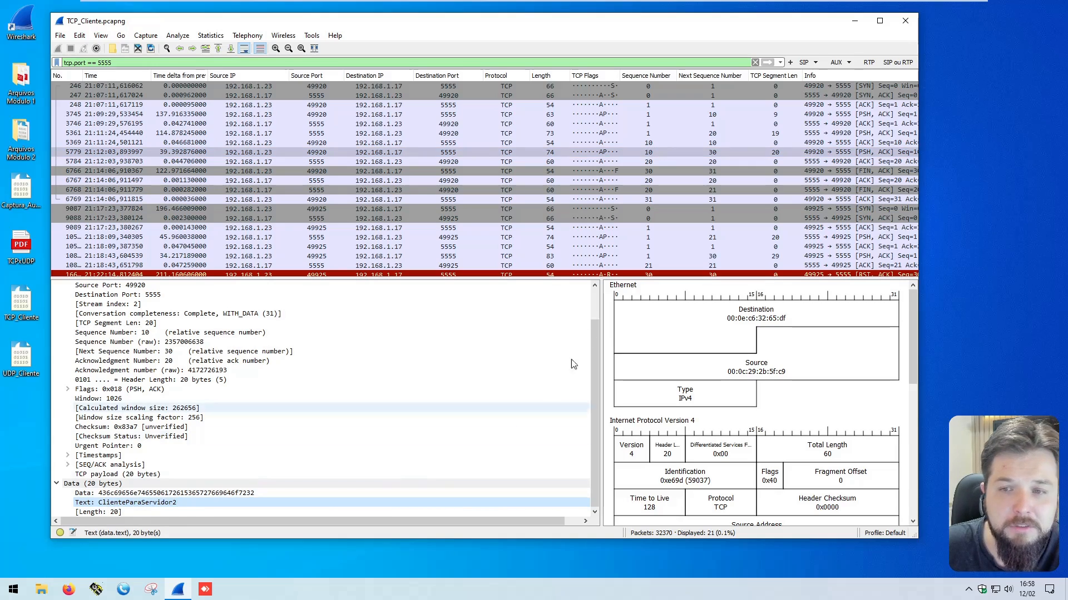
pyautogui.click(641, 155)
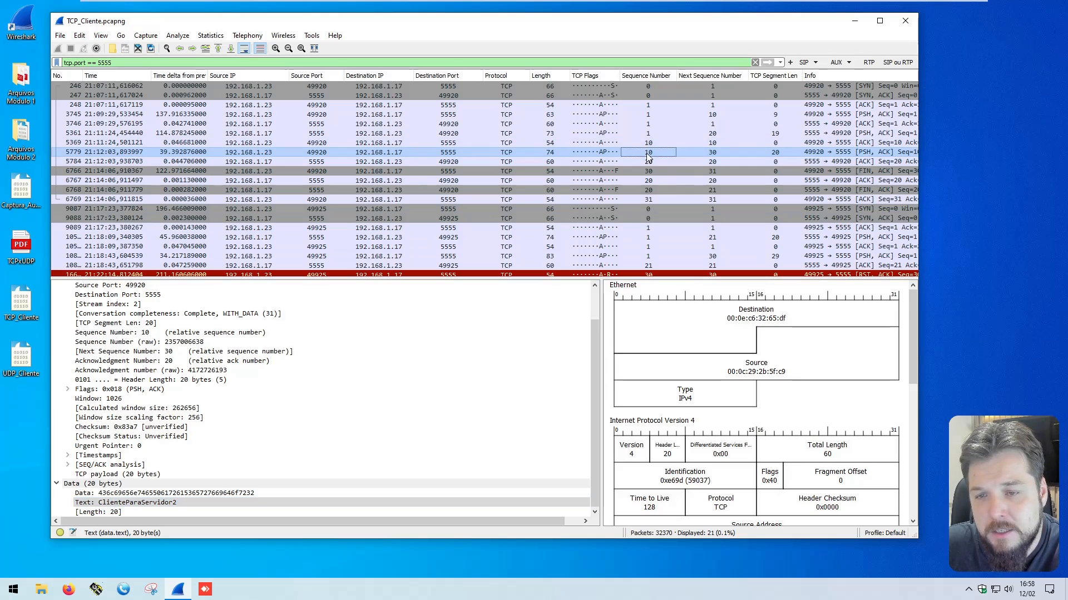
pyautogui.click(775, 155)
pyautogui.click(648, 156)
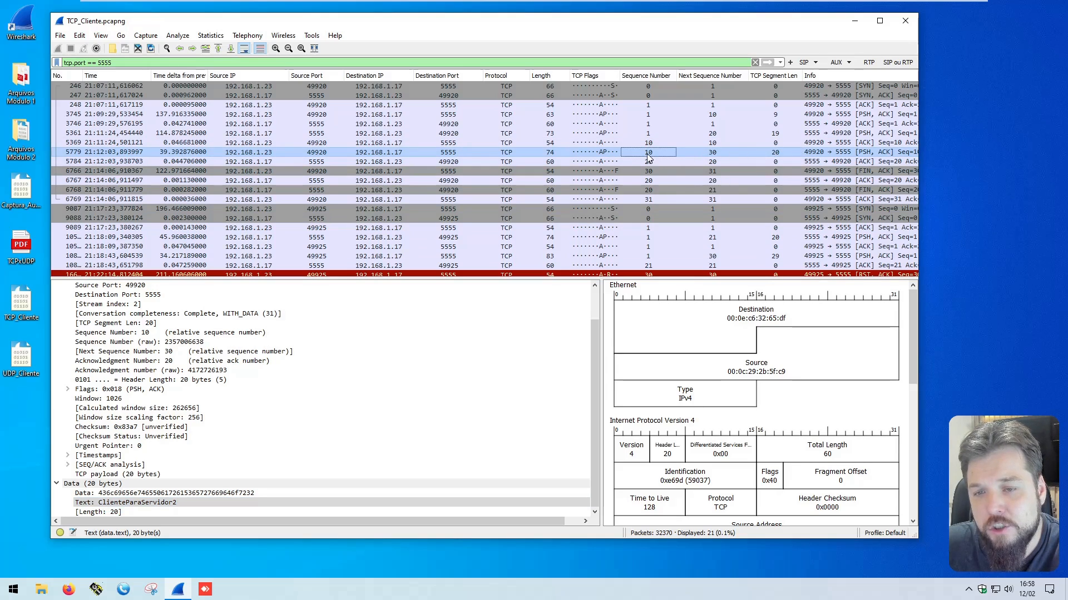
pyautogui.click(775, 152)
pyautogui.click(716, 152)
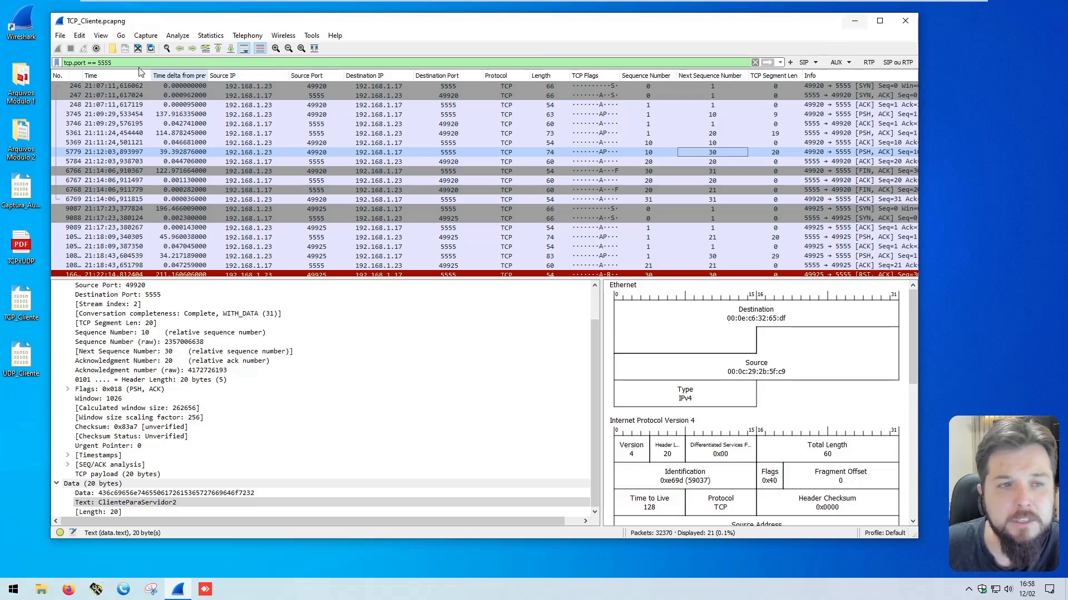
# Step: Close the TCP_Cliente capture and start a live capture on the Intel(R) 82574L Gigabit Network Connection: LAN interface
pyautogui.click(139, 48)
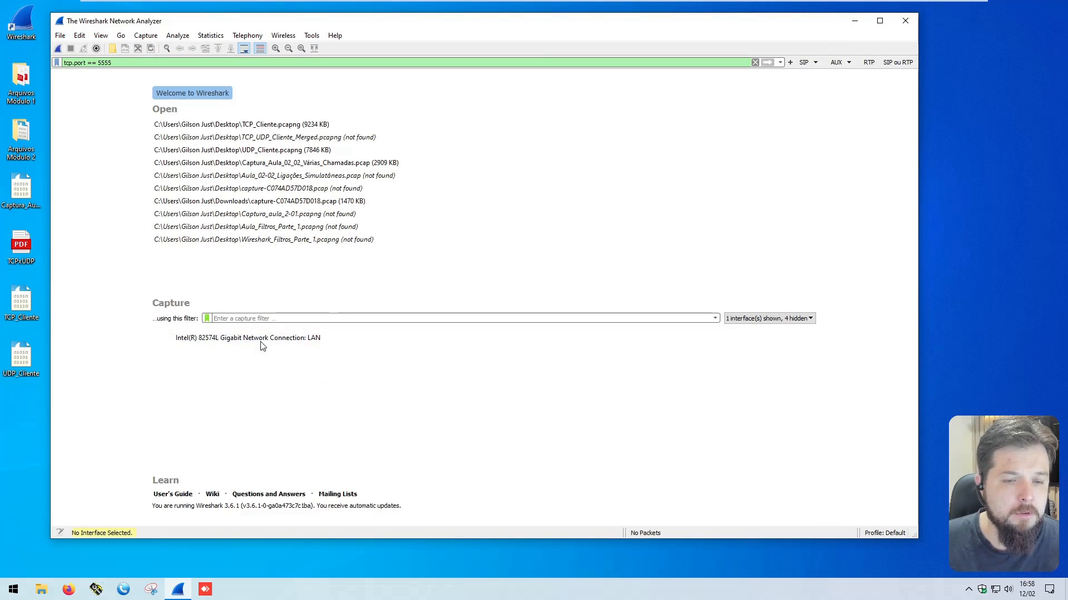
pyautogui.doubleClick(261, 337)
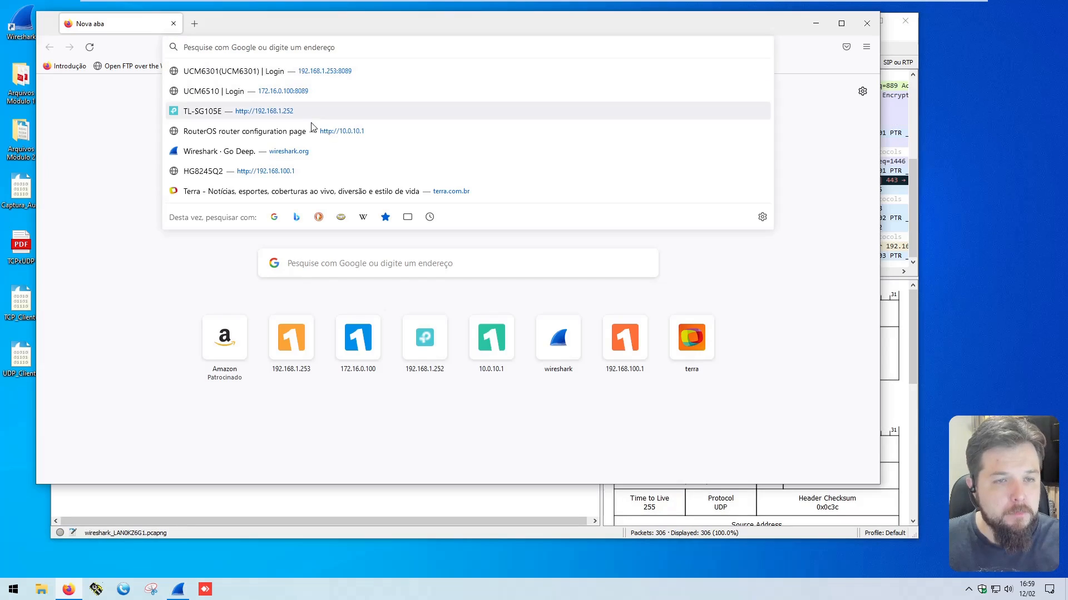
pyautogui.write('www.gilsonjust.com')
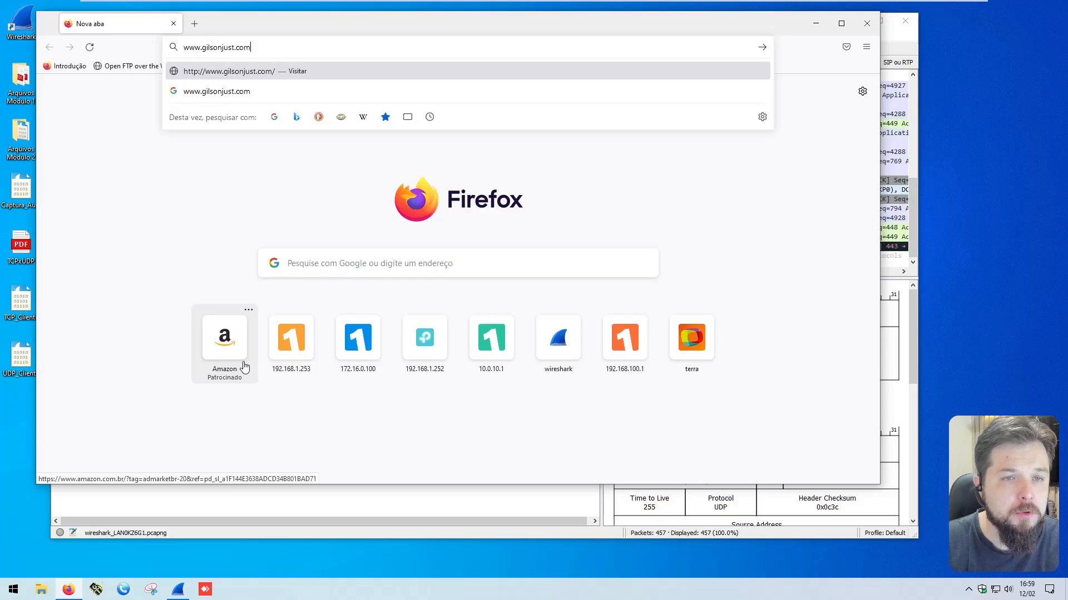
pyautogui.press('Return')
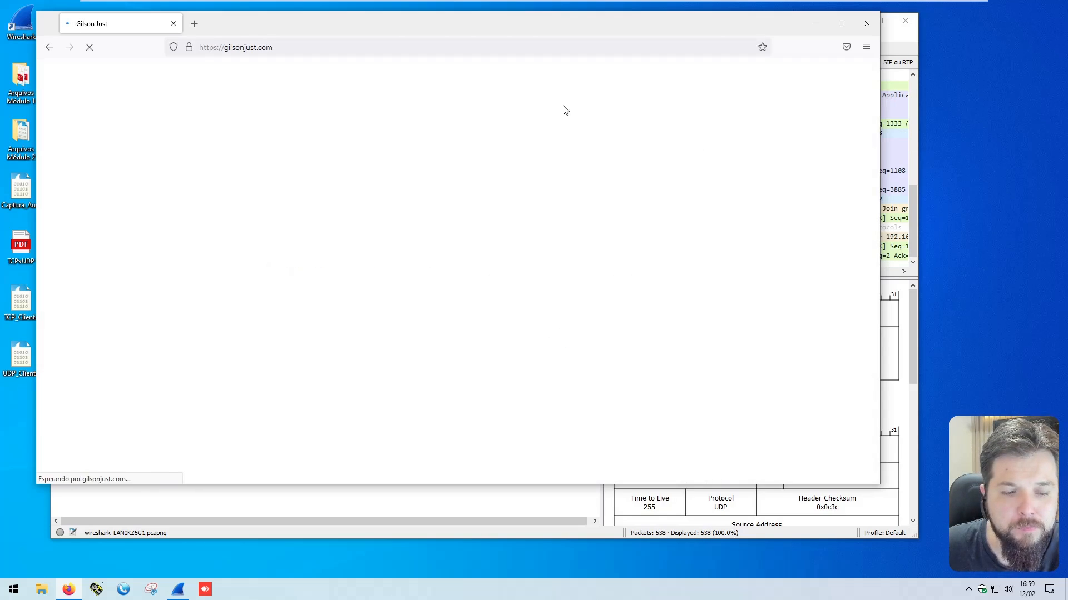
pyautogui.scroll(-20, 754, 262)
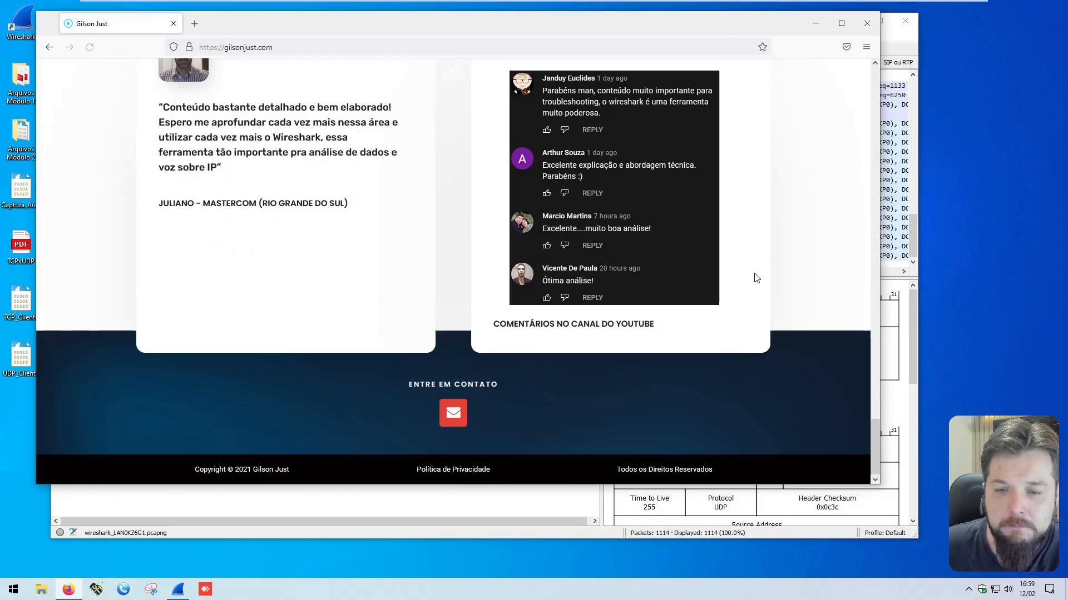
pyautogui.scroll(20, 752, 276)
pyautogui.click(815, 23)
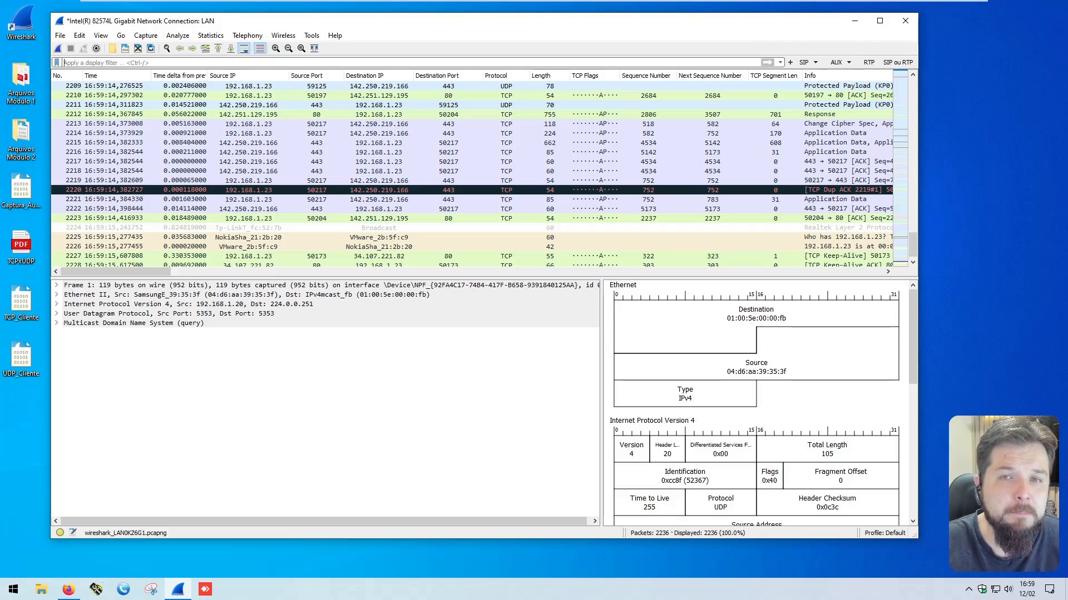
# Step: Apply the display filter "dns contains gilson" to the new capture
pyautogui.write('dns c')
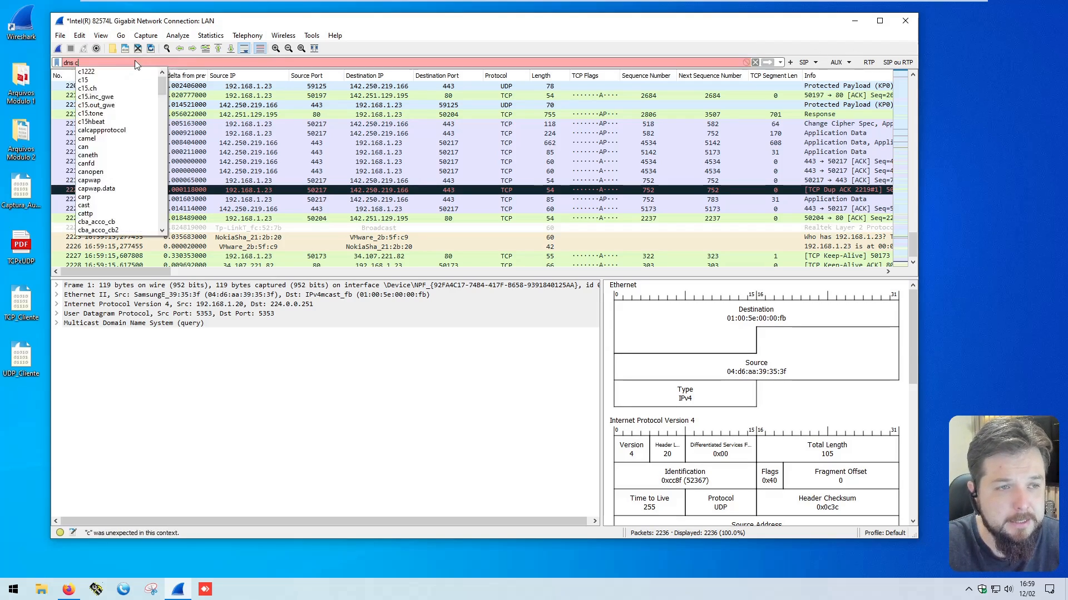
pyautogui.write('ontains gilson')
pyautogui.press('Return')
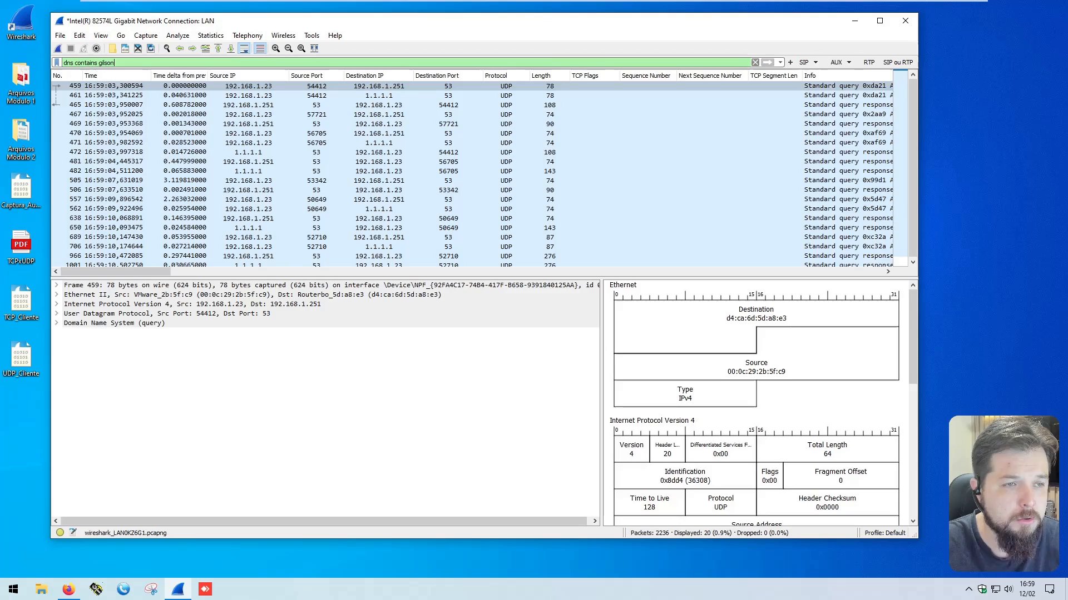
# Step: Examine the DNS response from 1.1.1.1 to 192.168.1.23, expanding its Answers and the type A record for gilsonjust.com down to the address
pyautogui.click(451, 86)
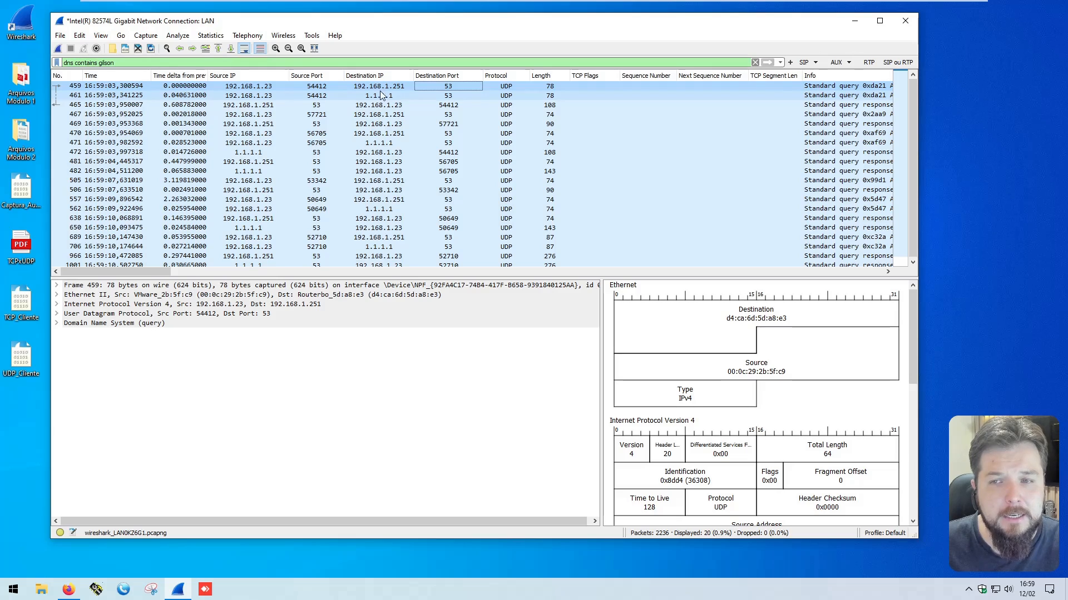
pyautogui.click(389, 153)
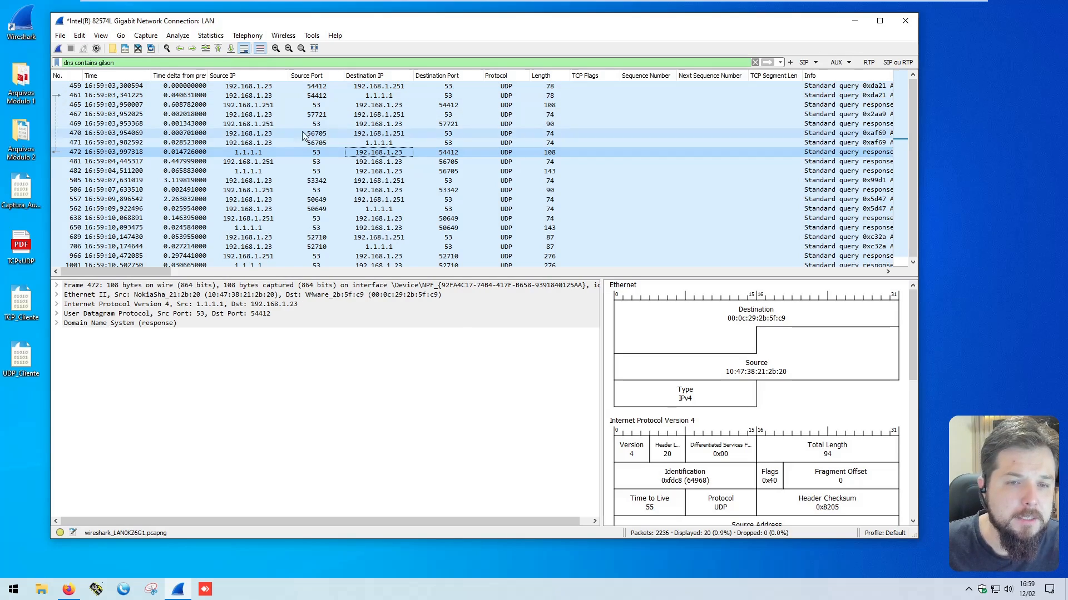
pyautogui.click(257, 154)
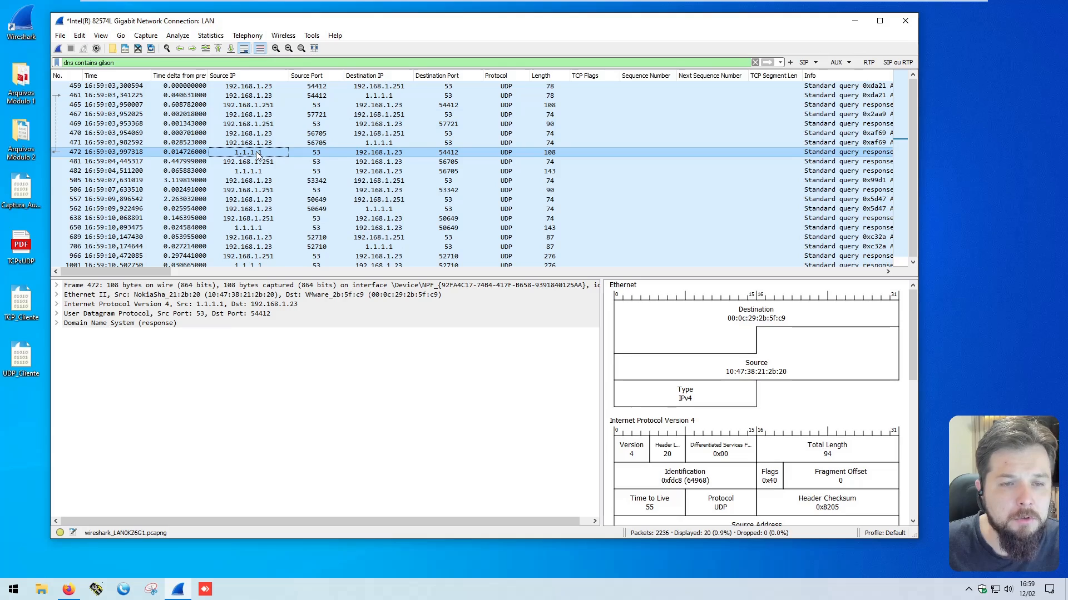
pyautogui.click(391, 154)
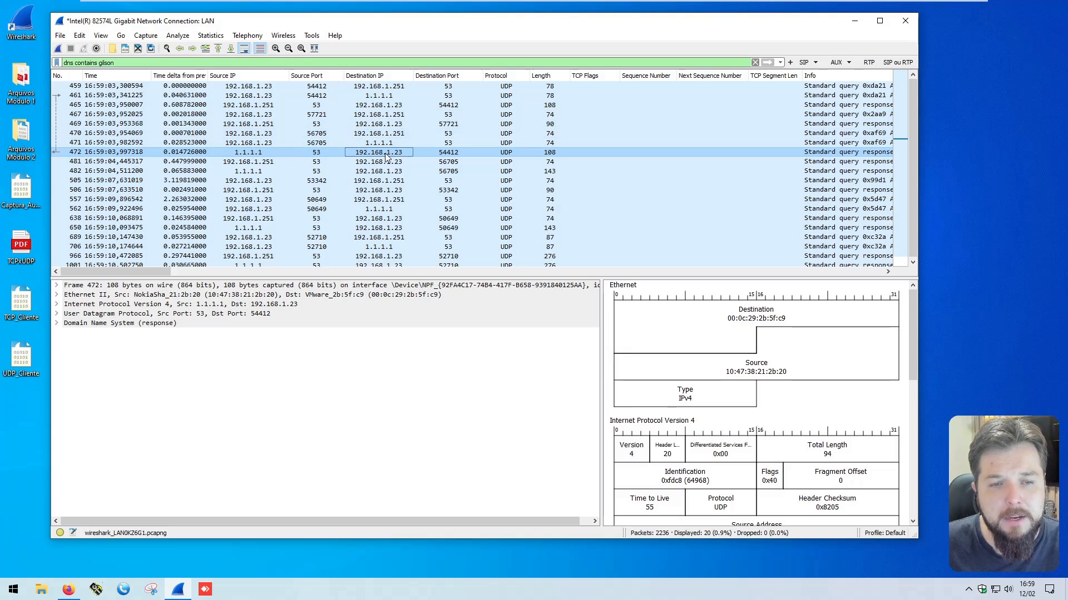
pyautogui.click(99, 323)
pyautogui.click(57, 323)
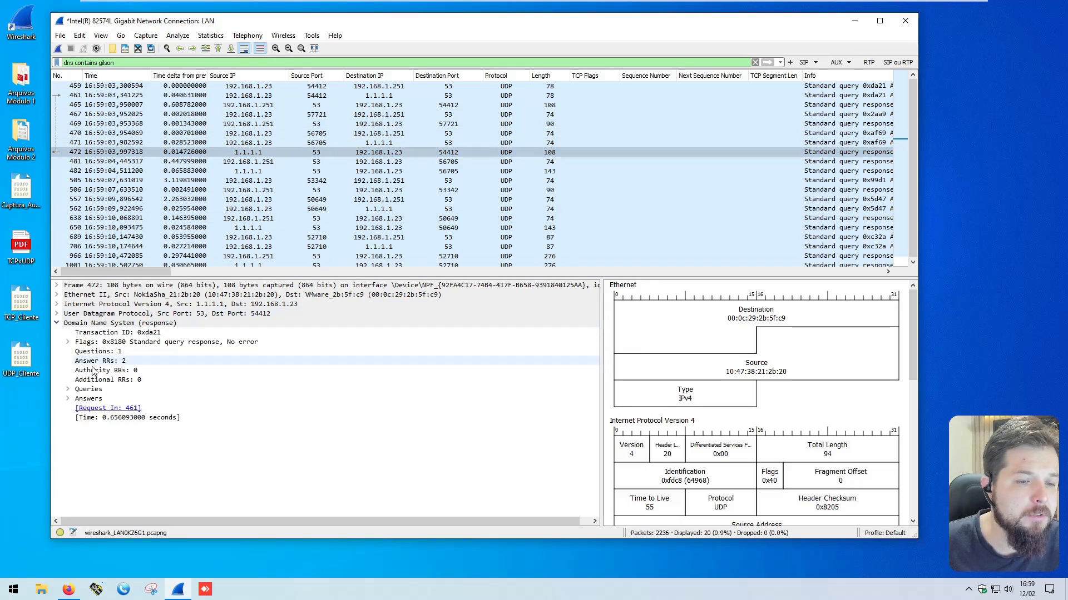
pyautogui.click(67, 399)
pyautogui.click(123, 418)
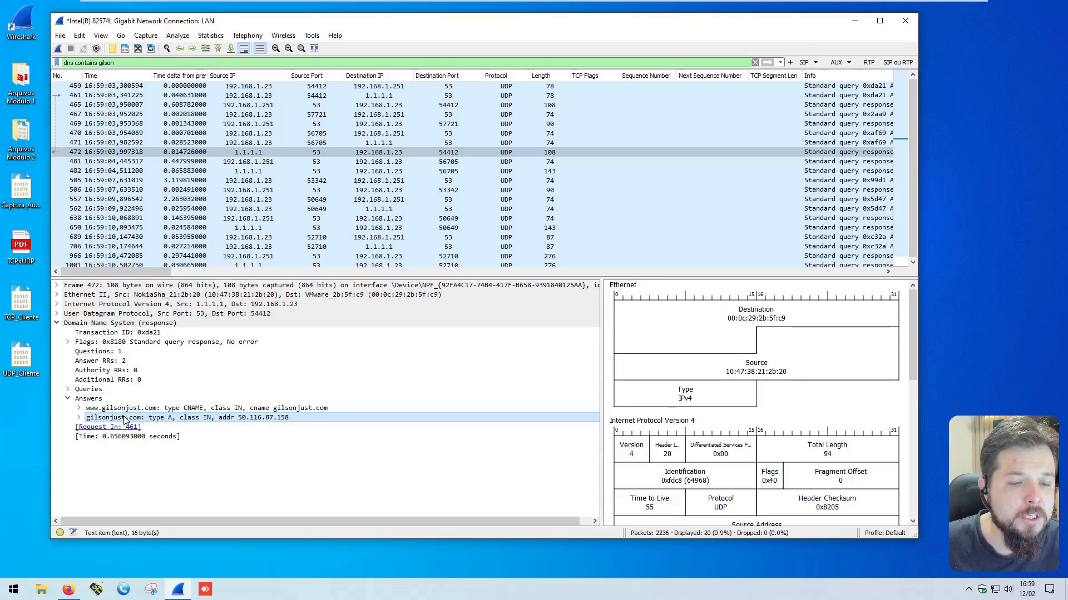
pyautogui.doubleClick(243, 418)
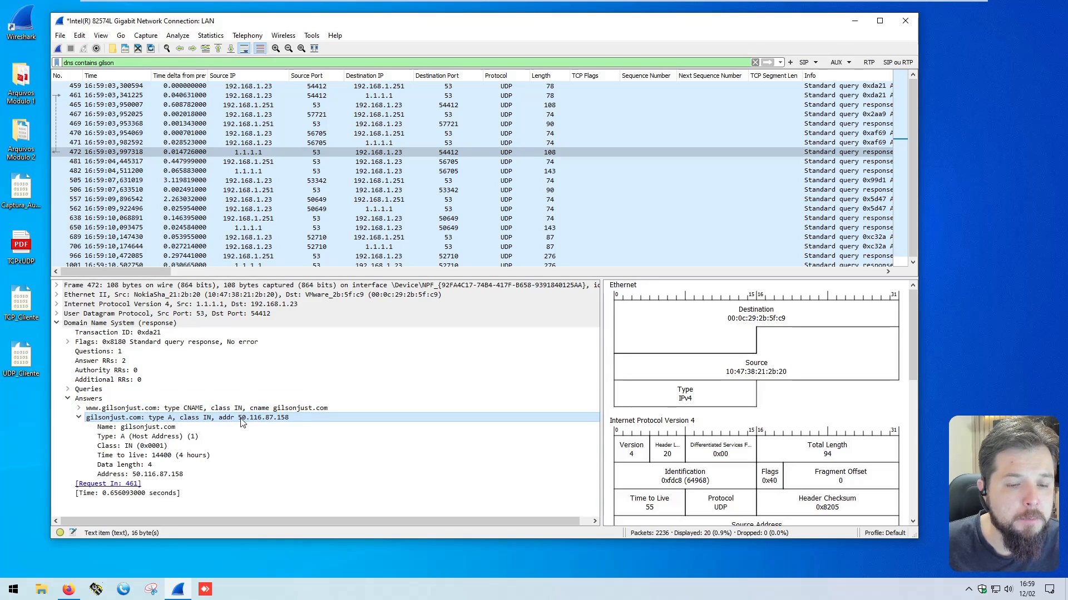
pyautogui.click(136, 475)
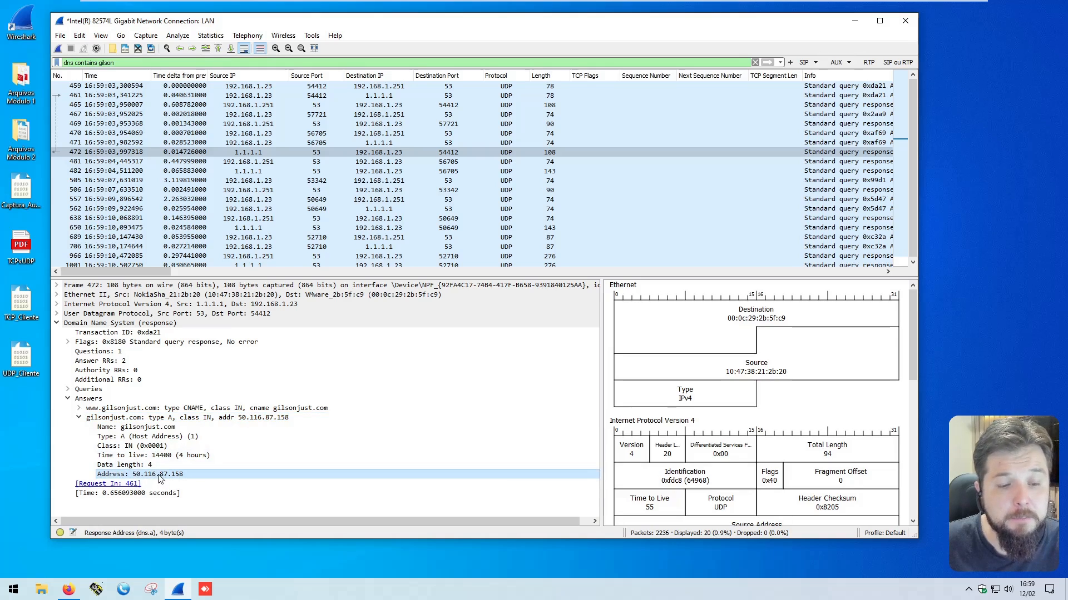
# Step: Copy the resolved address from the DNS answer and apply the display filter "ip.addr == 50.116.87.158"
pyautogui.rightClick(164, 479)
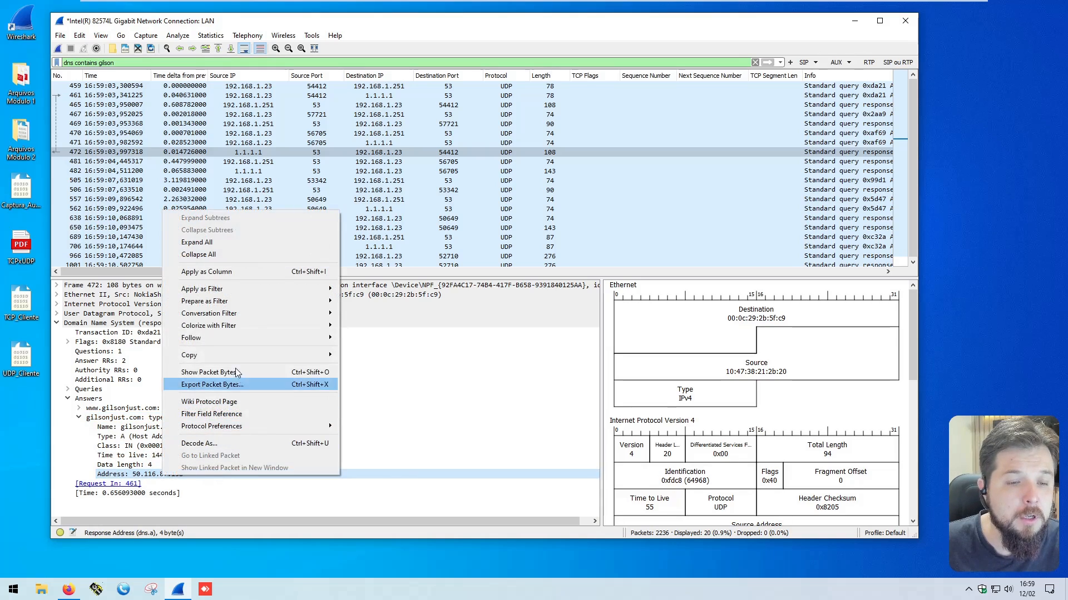
pyautogui.moveTo(241, 352)
pyautogui.click(361, 409)
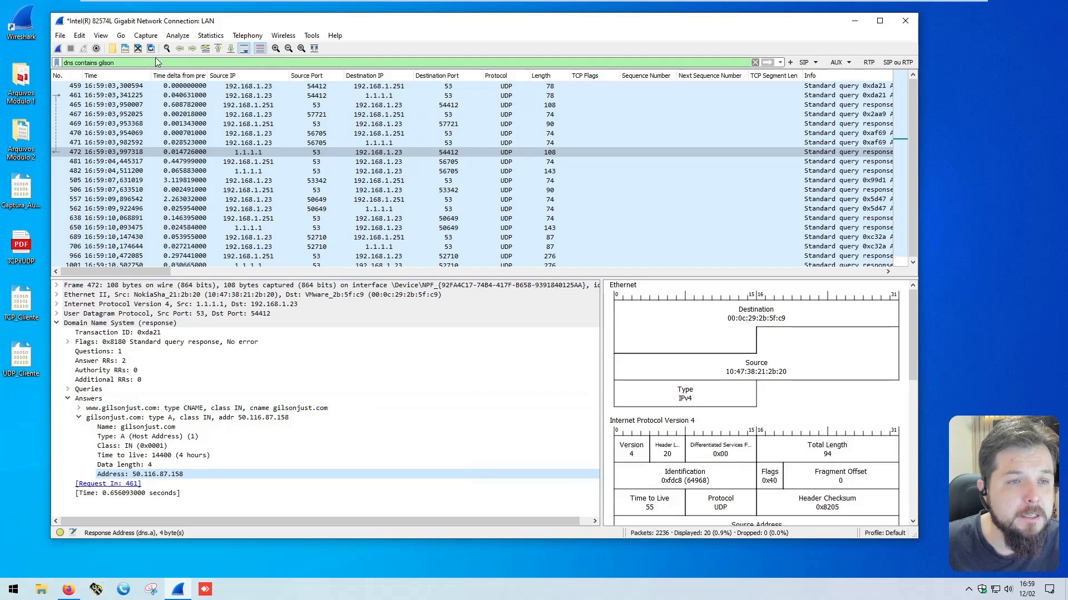
pyautogui.moveTo(115, 63); pyautogui.dragTo(64, 62)
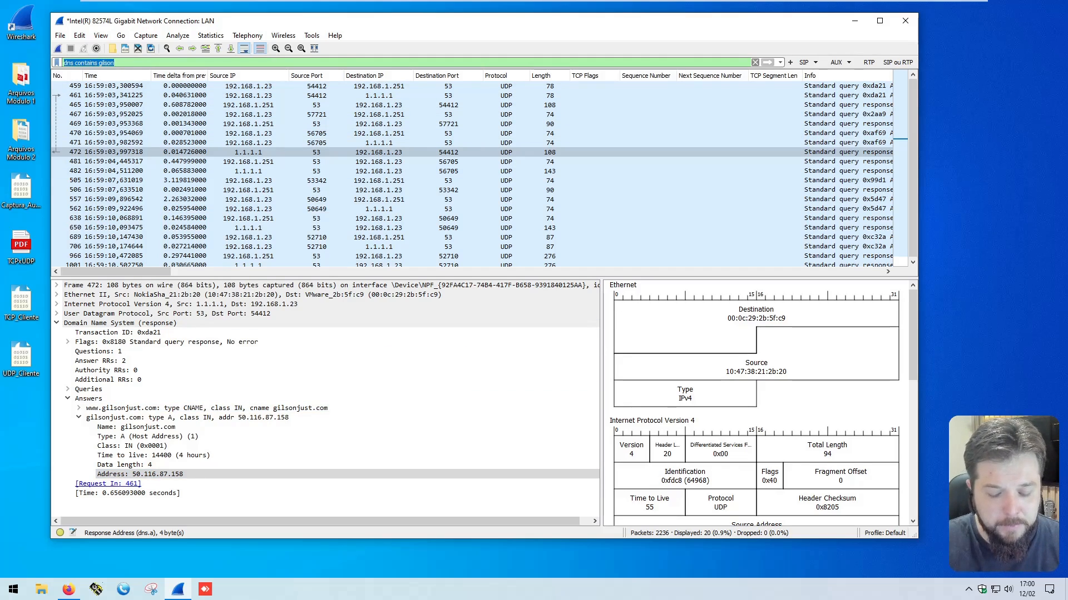
pyautogui.write('ip.addr ==')
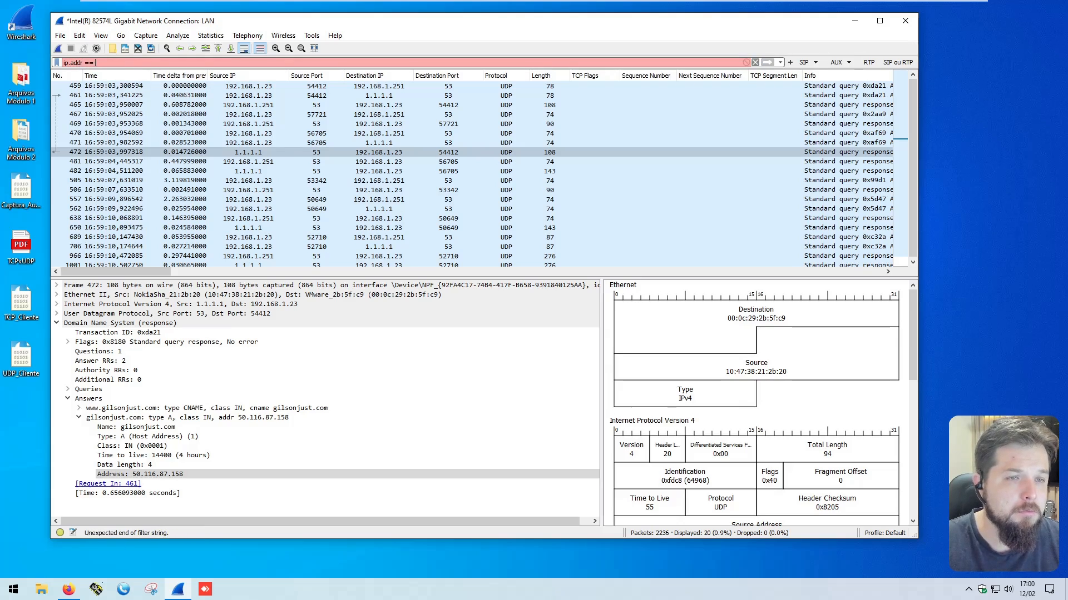
pyautogui.write('50.116.87.158')
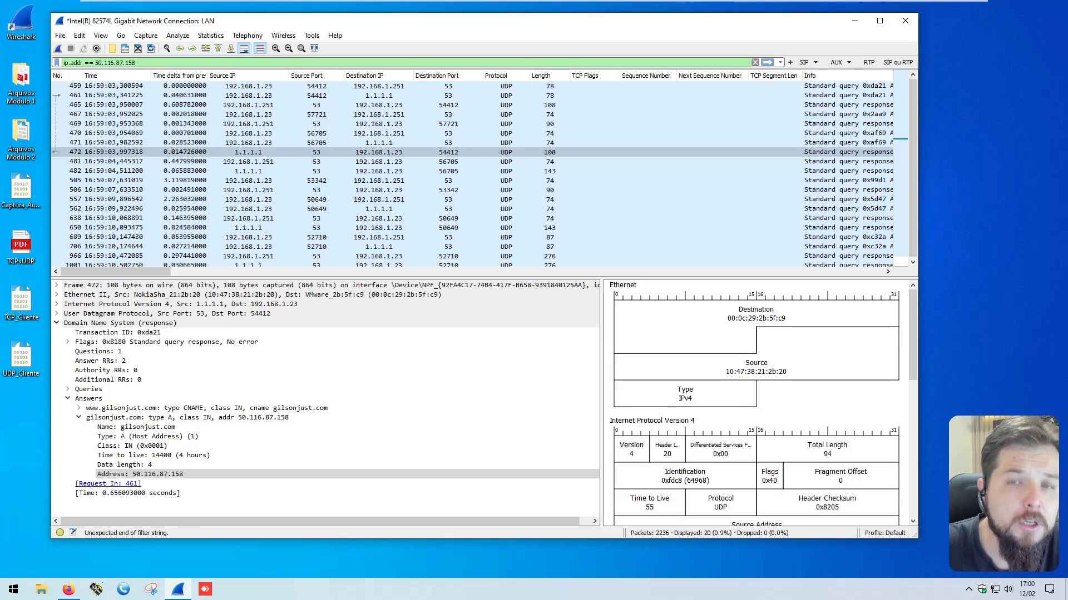
pyautogui.press('Return')
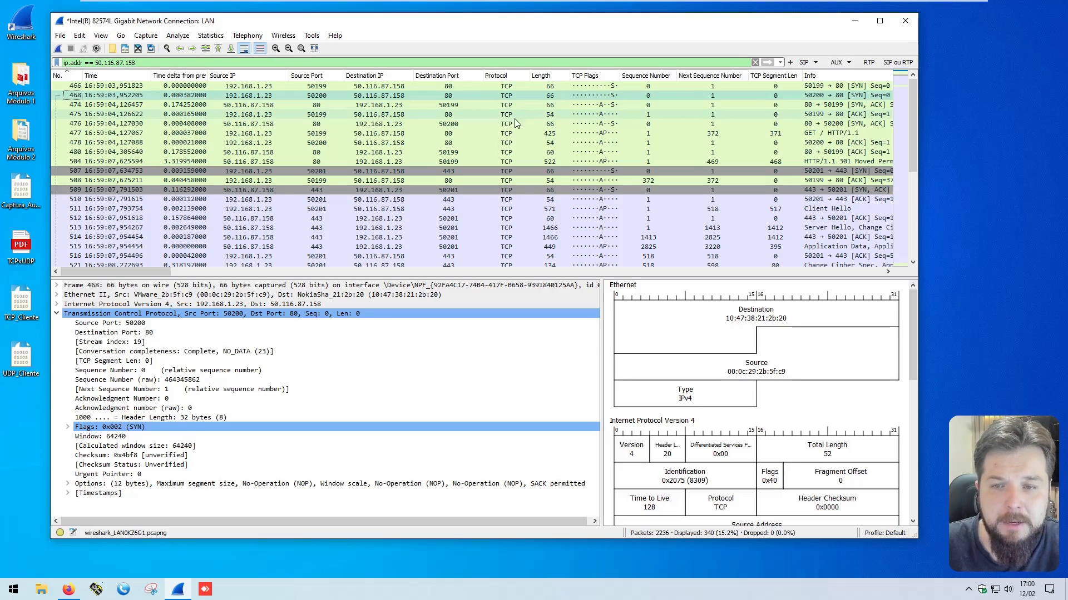
# Step: Examine the TCP flags, IP addresses and destination port of the port 80 handshake packets 468, 474 and 475
pyautogui.click(618, 97)
pyautogui.click(615, 105)
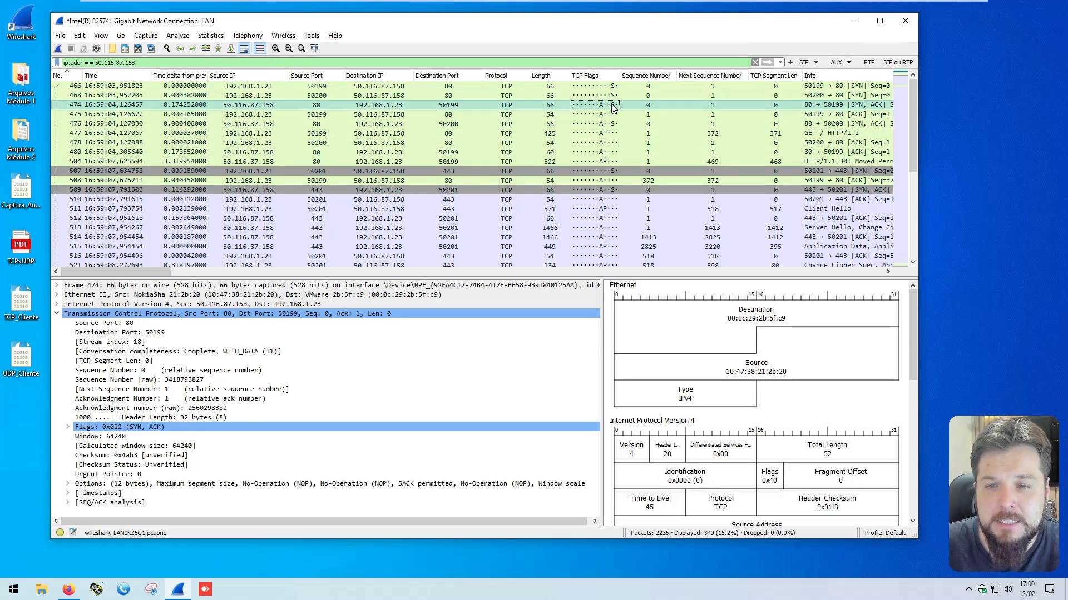
pyautogui.click(601, 115)
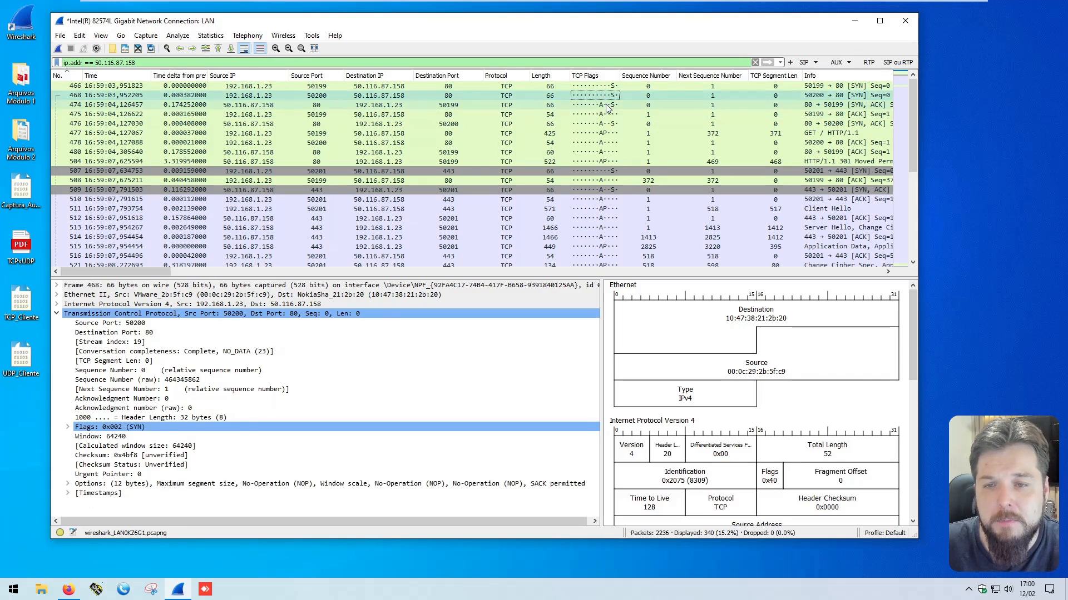
pyautogui.click(249, 96)
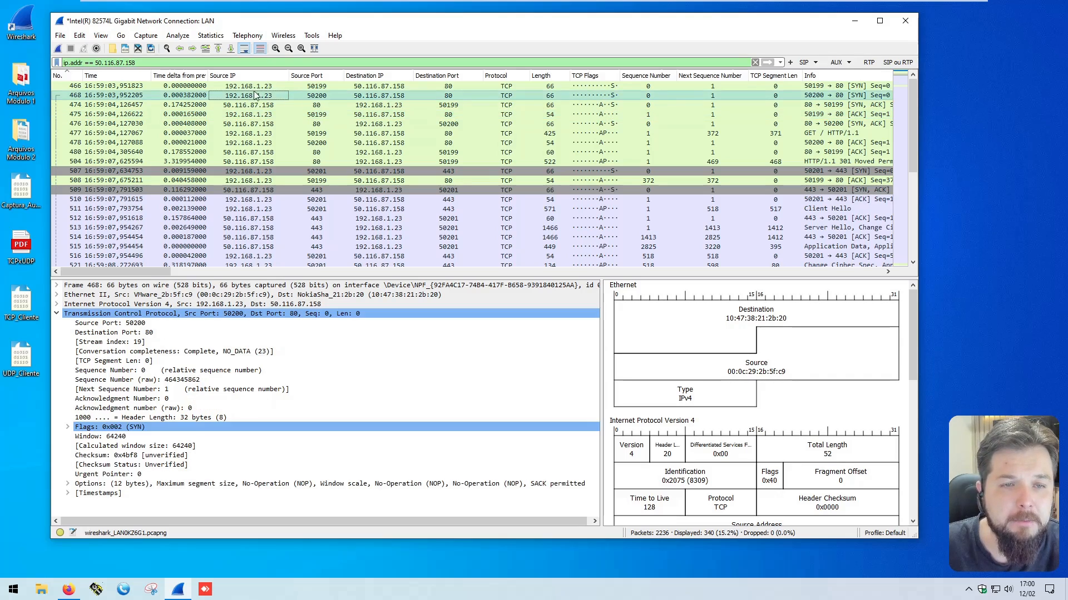
pyautogui.click(445, 96)
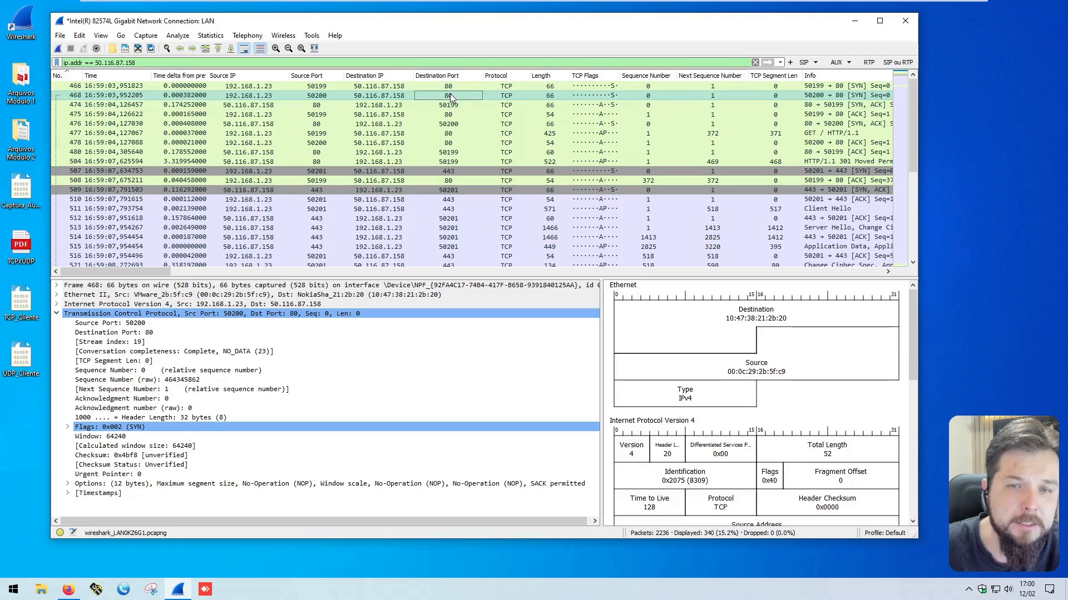
pyautogui.click(592, 97)
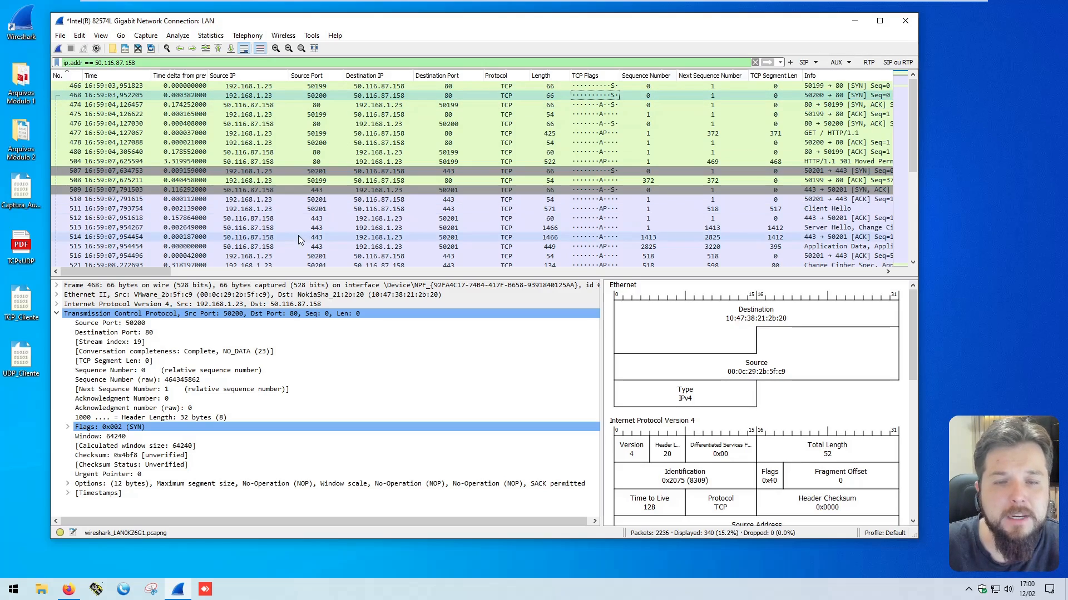
# Step: Add the TCP Stream index field as a packet list column and compare its values across the port 80 and 443 packets
pyautogui.rightClick(132, 346)
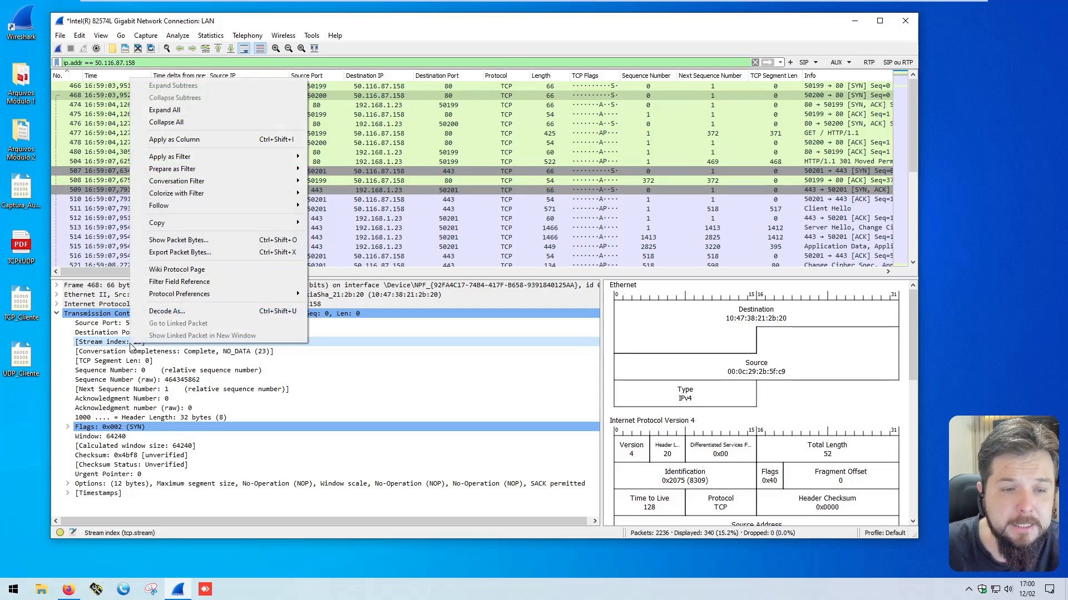
pyautogui.click(209, 141)
pyautogui.click(873, 134)
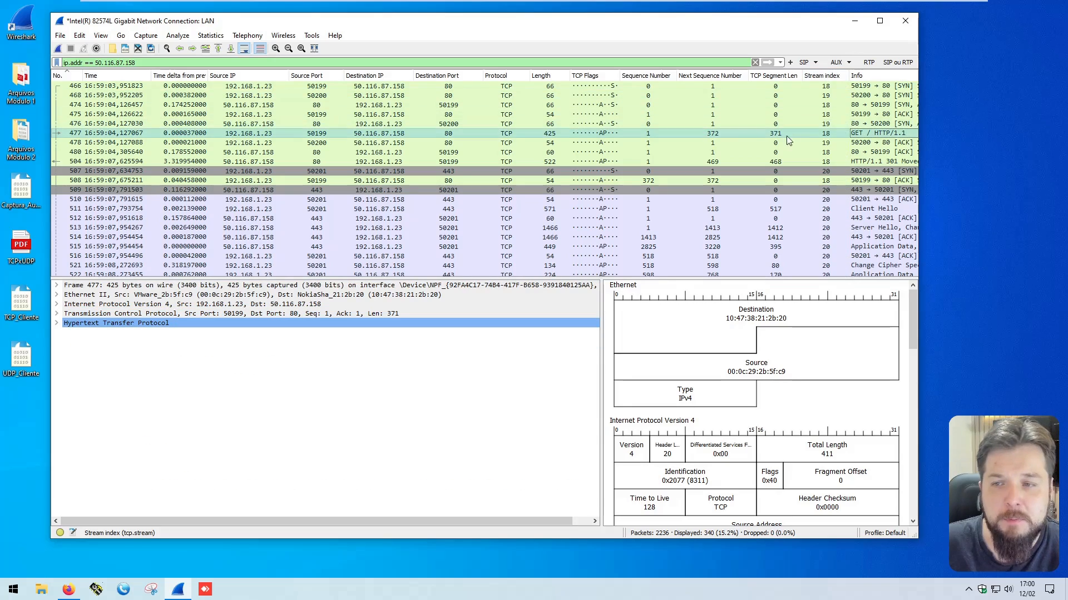
pyautogui.click(830, 134)
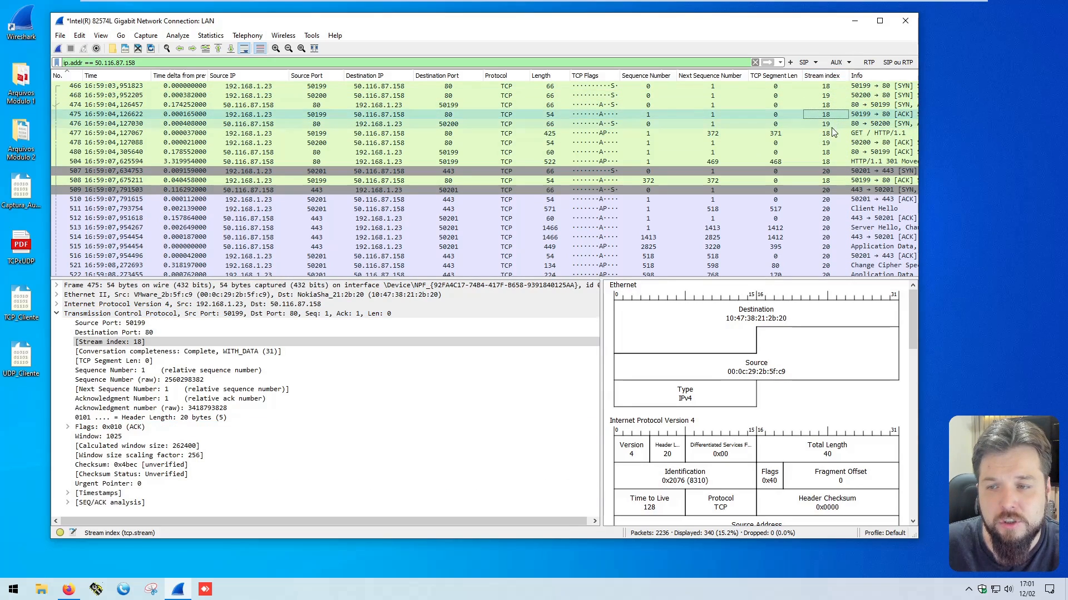
pyautogui.click(828, 189)
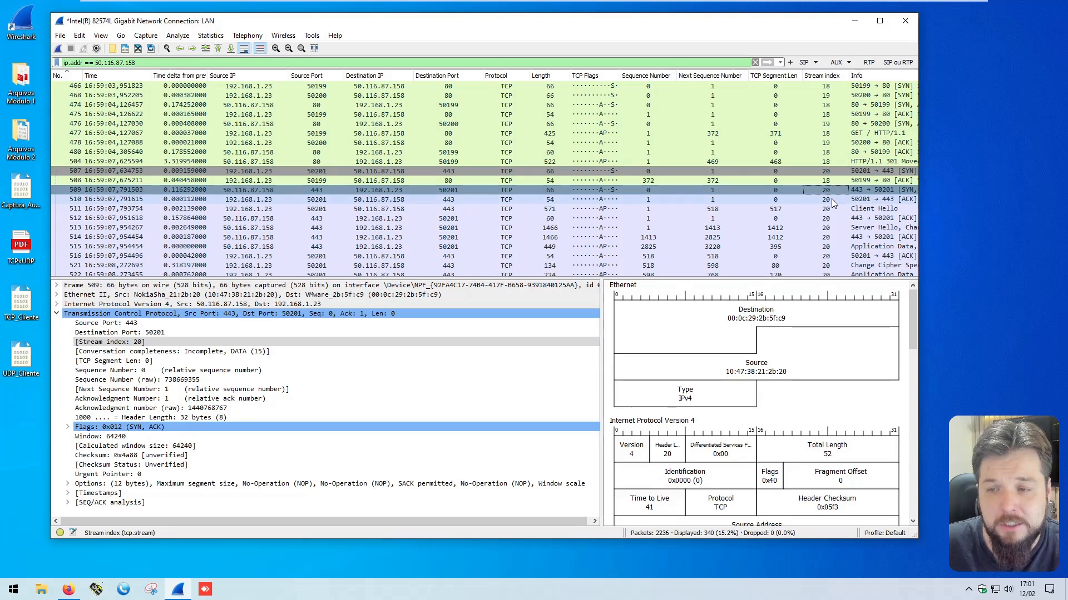
pyautogui.click(830, 199)
pyautogui.click(826, 238)
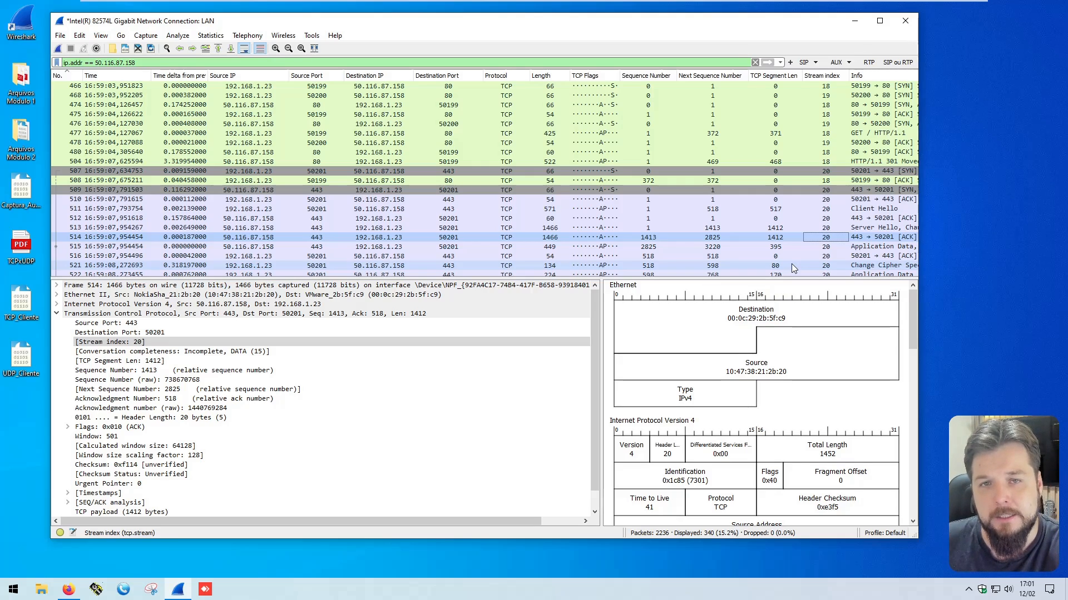
# Step: Filter the capture to the stream of SYN, ACK packet 509 with "tcp.stream == 20" and look through its packets
pyautogui.click(827, 189)
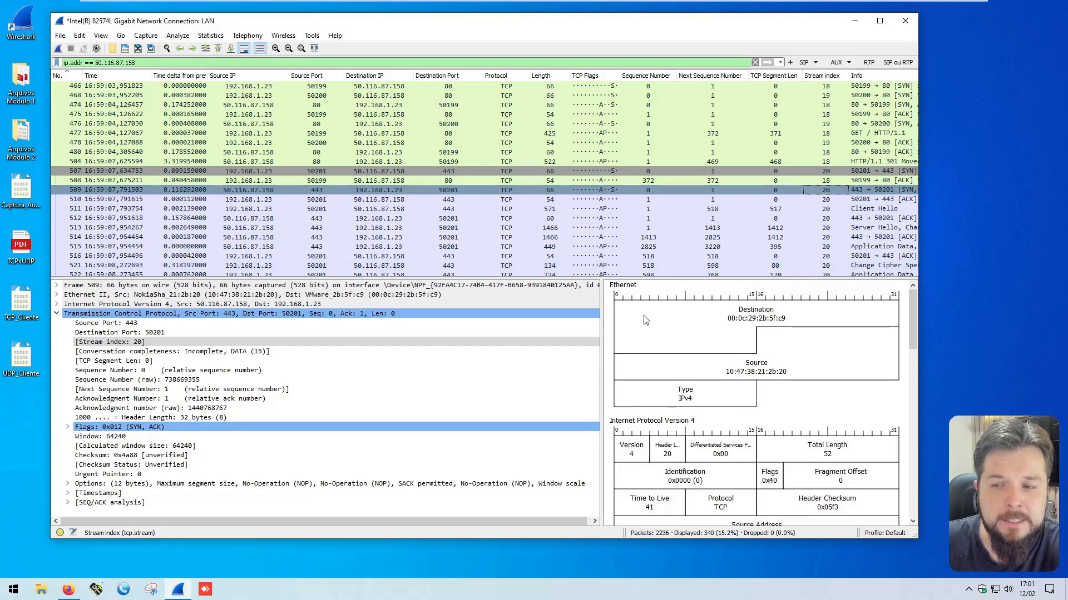
pyautogui.rightClick(131, 341)
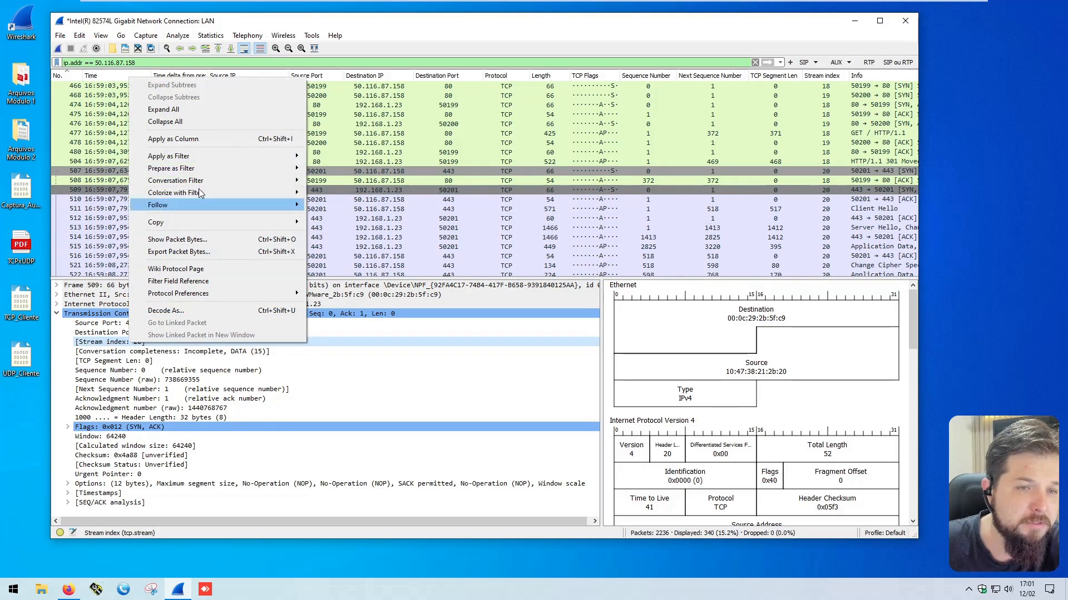
pyautogui.moveTo(191, 155)
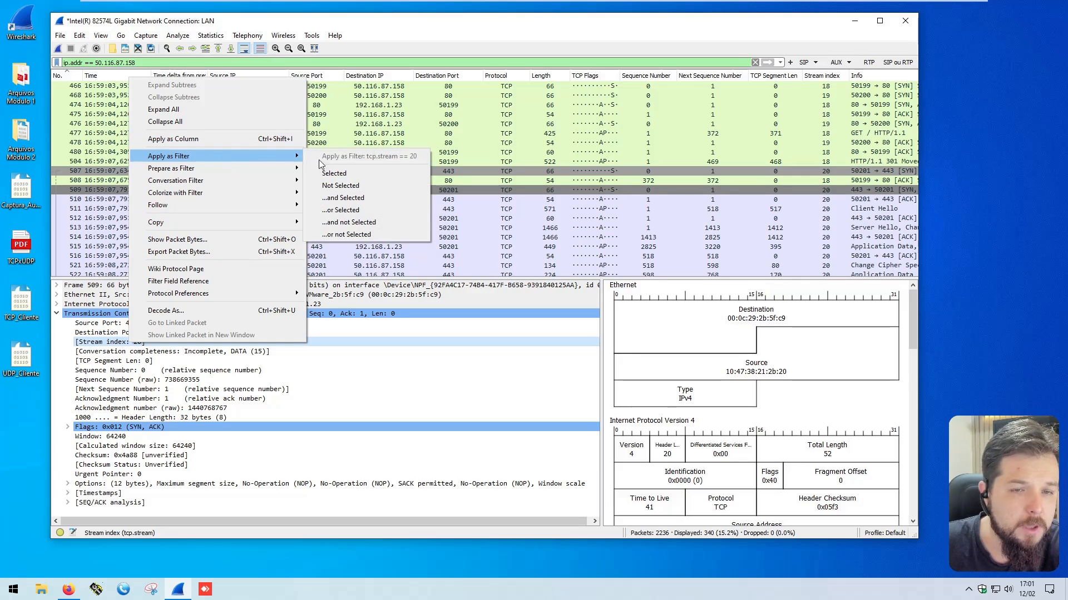
pyautogui.click(343, 174)
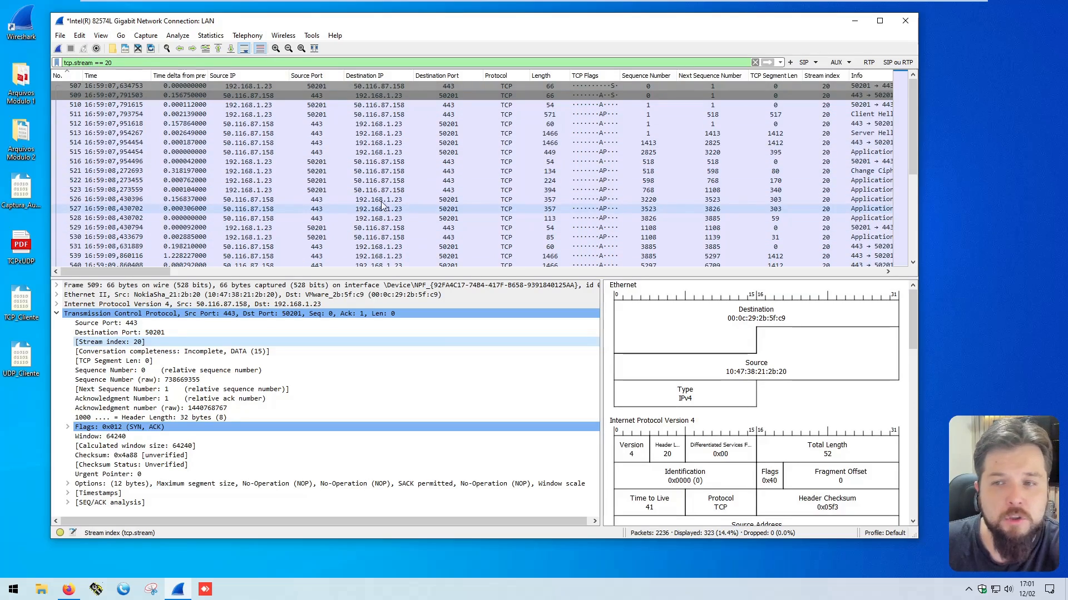
pyautogui.scroll(-10, 797, 175)
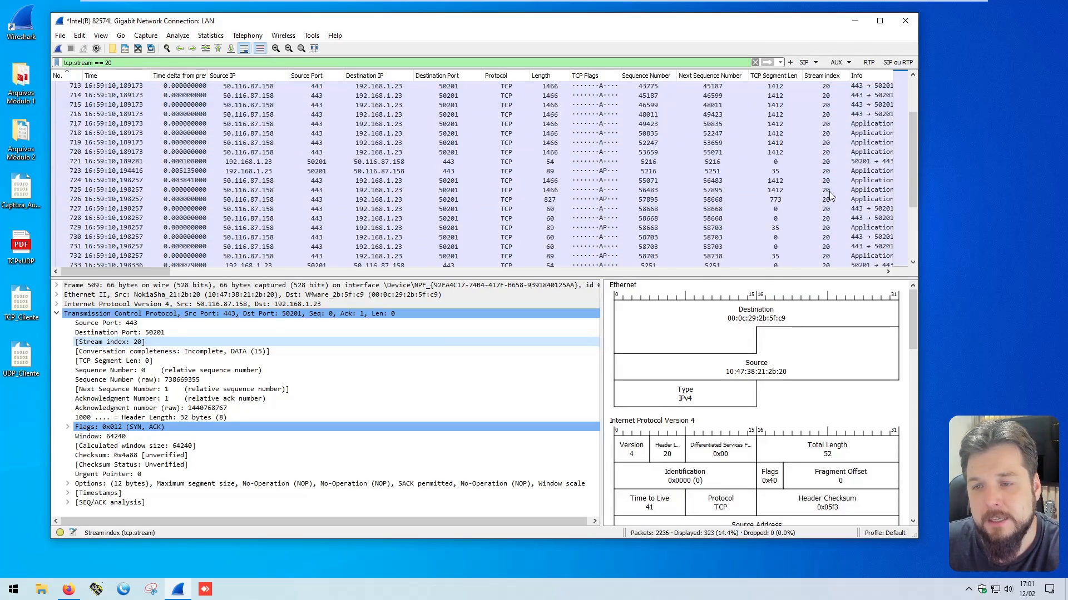
pyautogui.scroll(15, 829, 196)
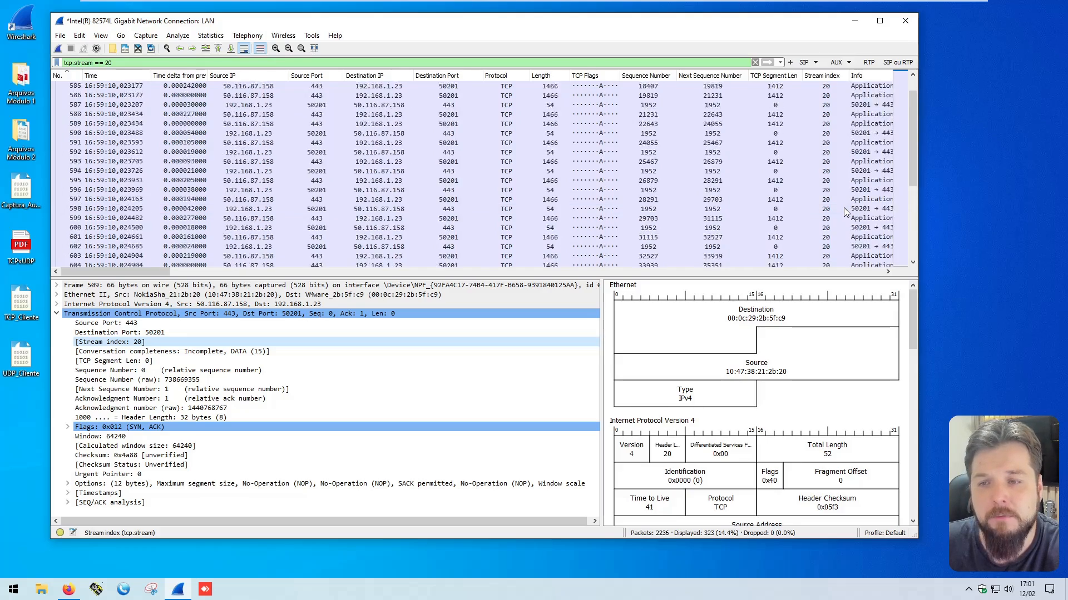
pyautogui.scroll(5, 843, 208)
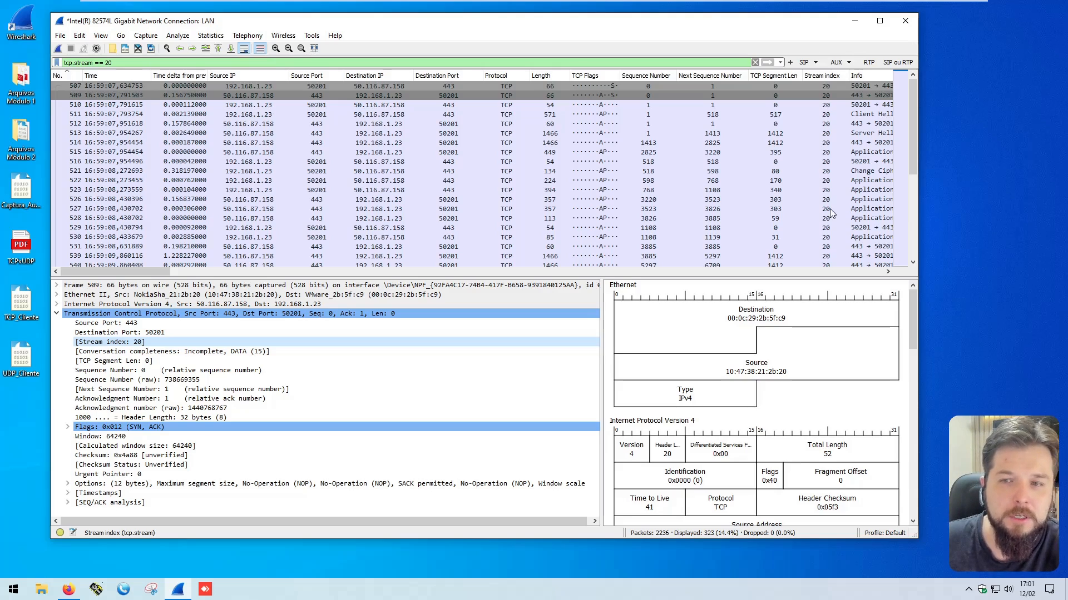
# Step: Examine the three-way handshake in packets 507, 509 and 510, checking the source address, destination port and TCP flags
pyautogui.click(616, 102)
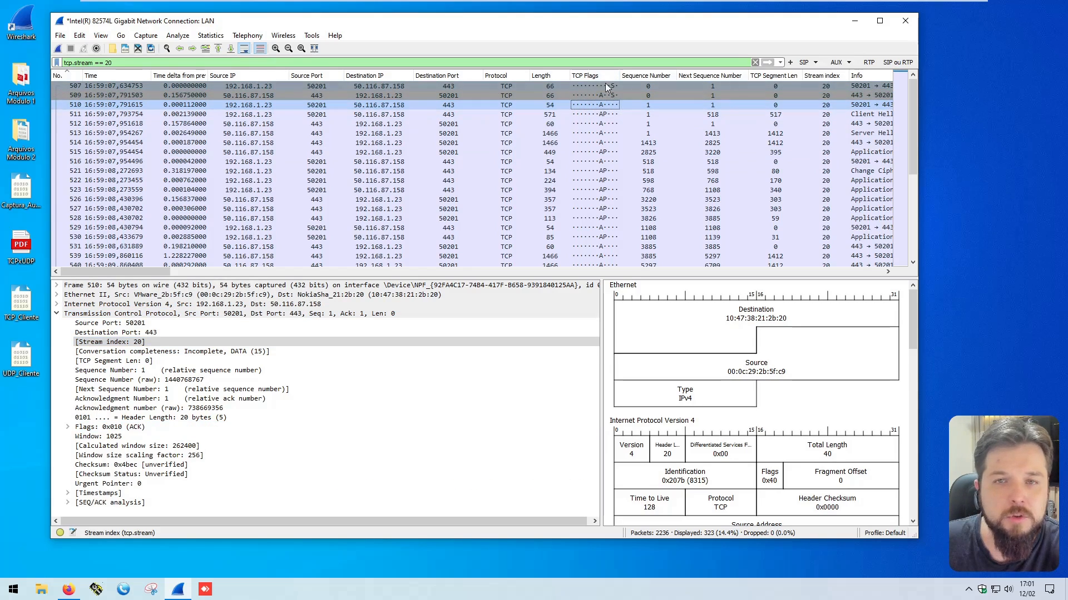
pyautogui.click(259, 87)
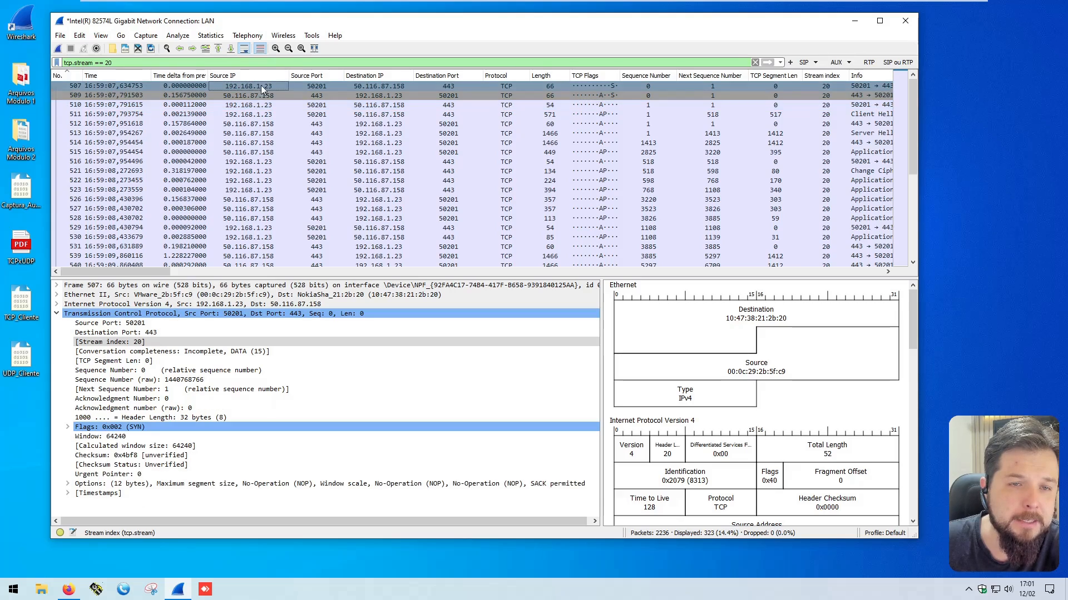
pyautogui.click(440, 85)
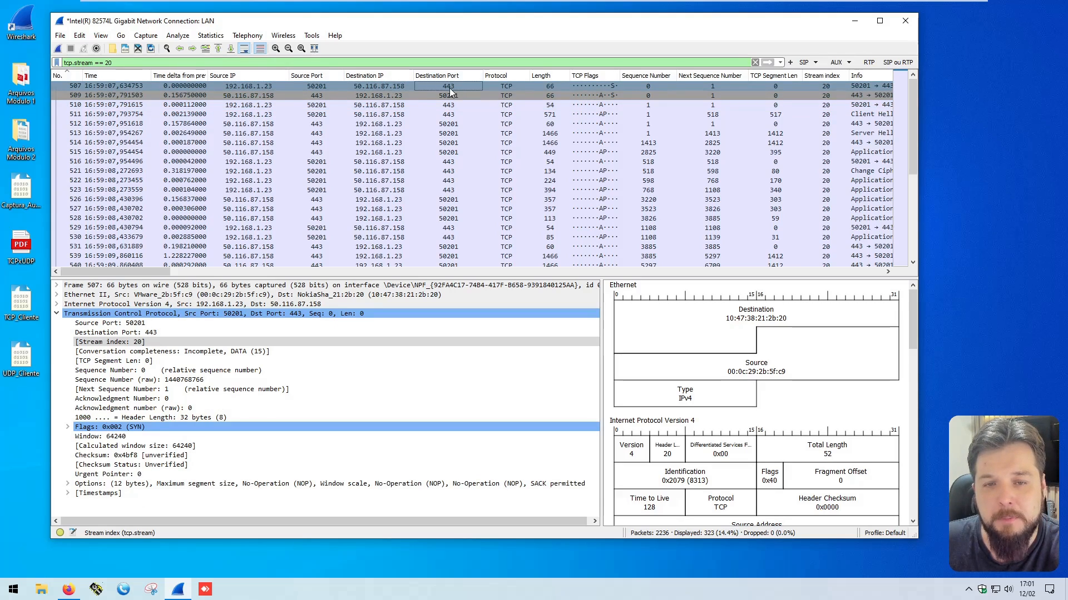
pyautogui.click(588, 96)
pyautogui.click(572, 105)
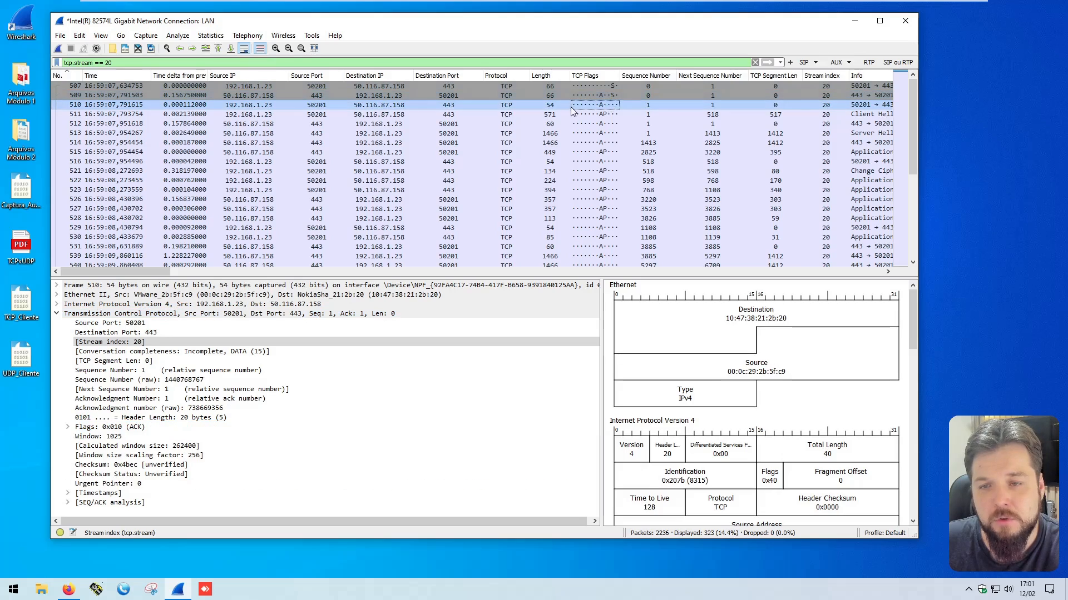
# Step: Examine the sequence number, segment length and next sequence number of the Client Hello packet 511
pyautogui.click(616, 114)
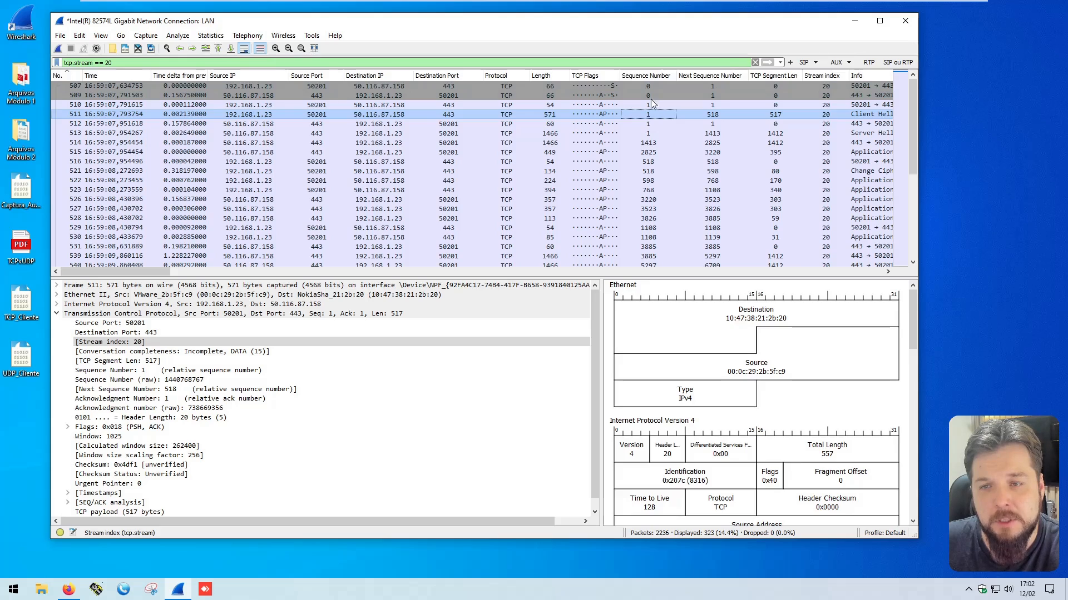
pyautogui.click(782, 115)
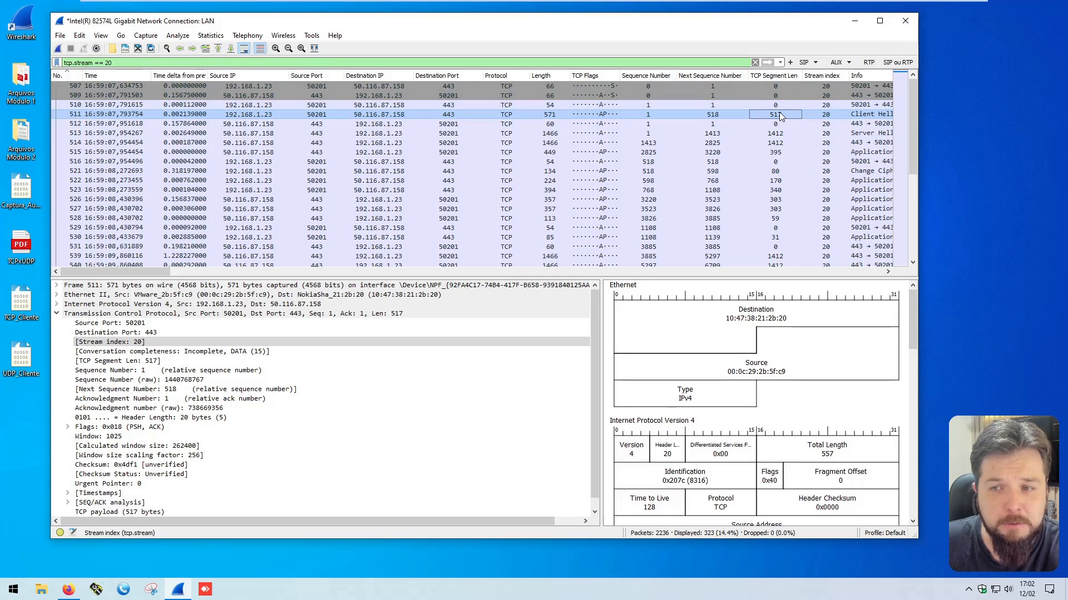
pyautogui.click(698, 113)
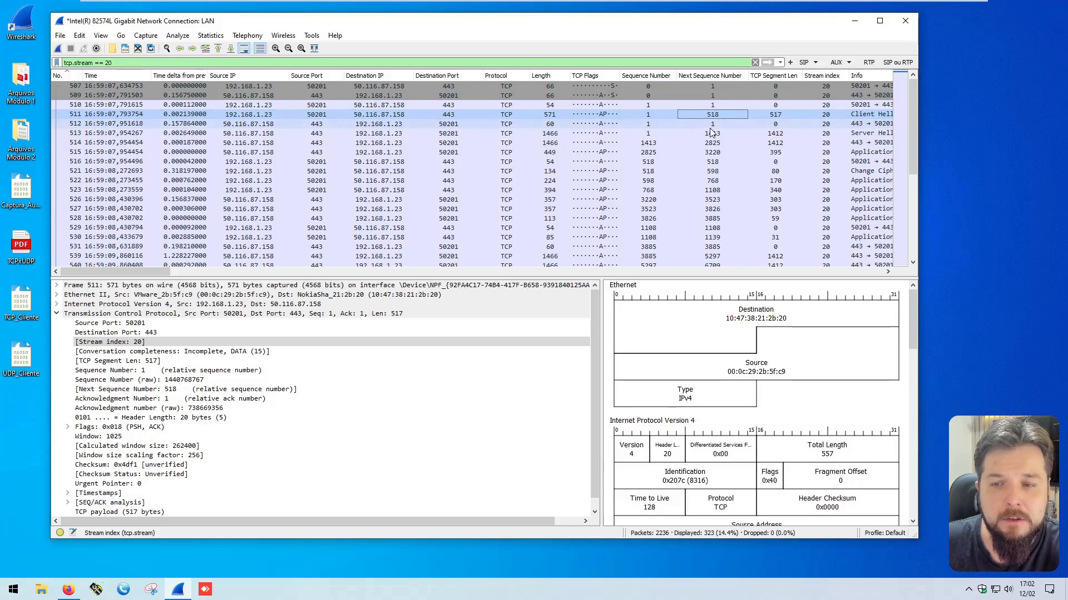
# Step: Check the flags of packet 521 and compare its sequence number and segment length with its next sequence number
pyautogui.click(603, 173)
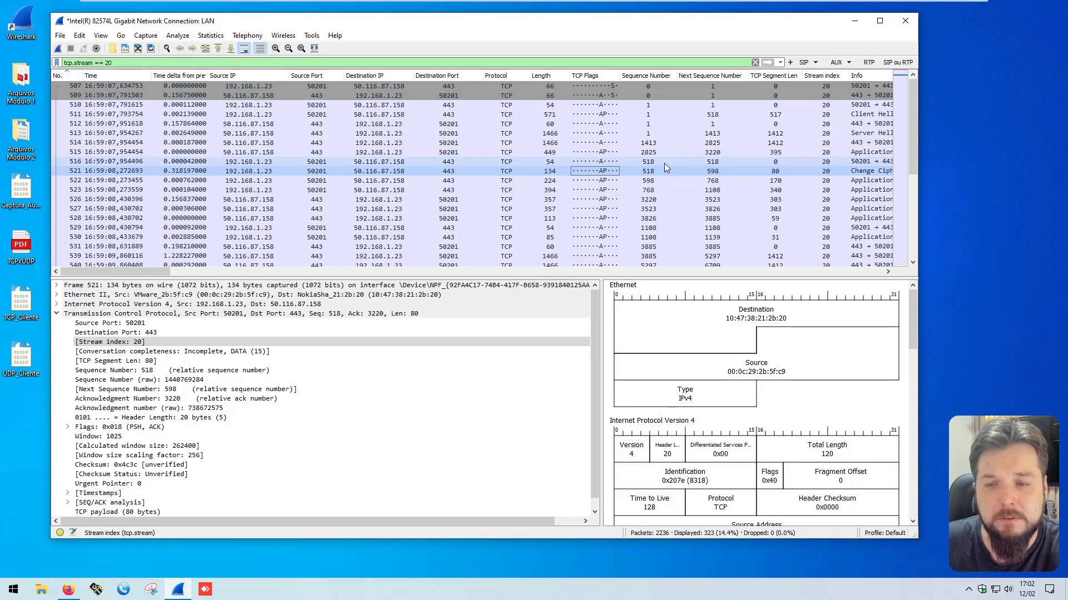
pyautogui.click(774, 173)
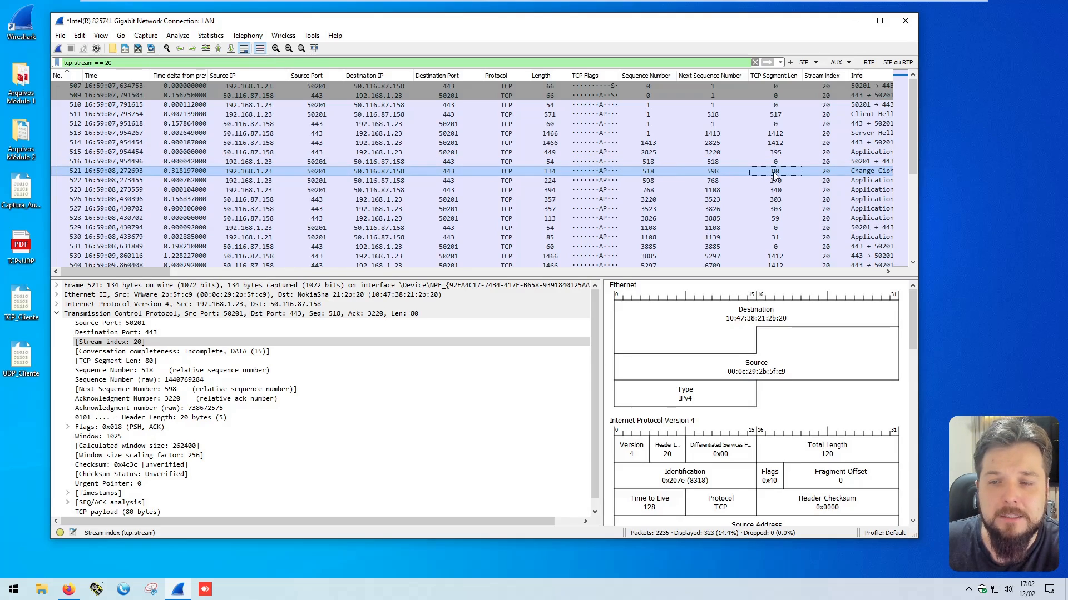
pyautogui.click(650, 172)
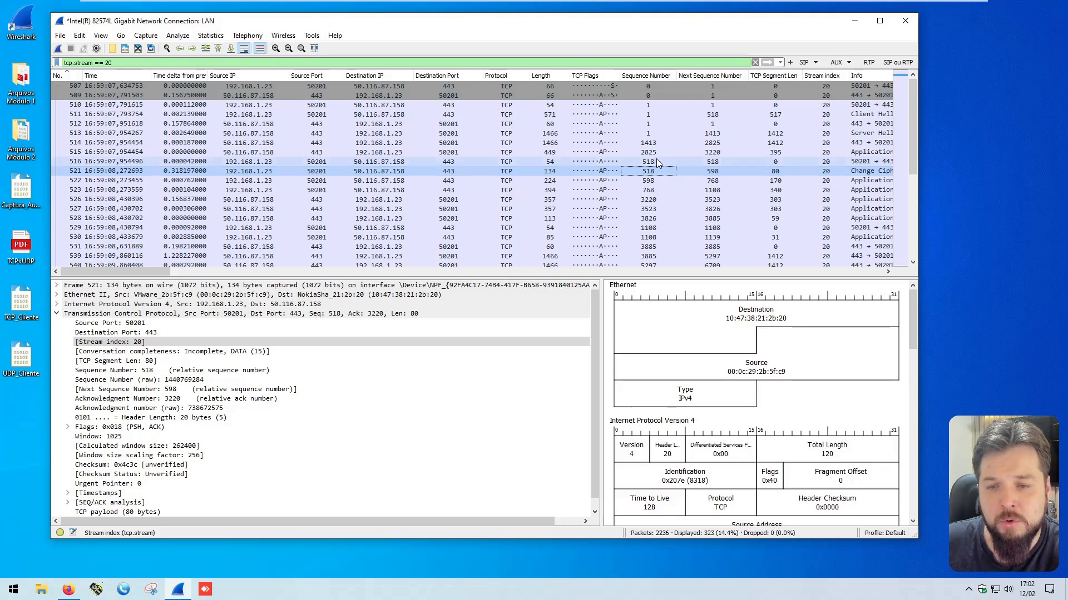
pyautogui.click(778, 173)
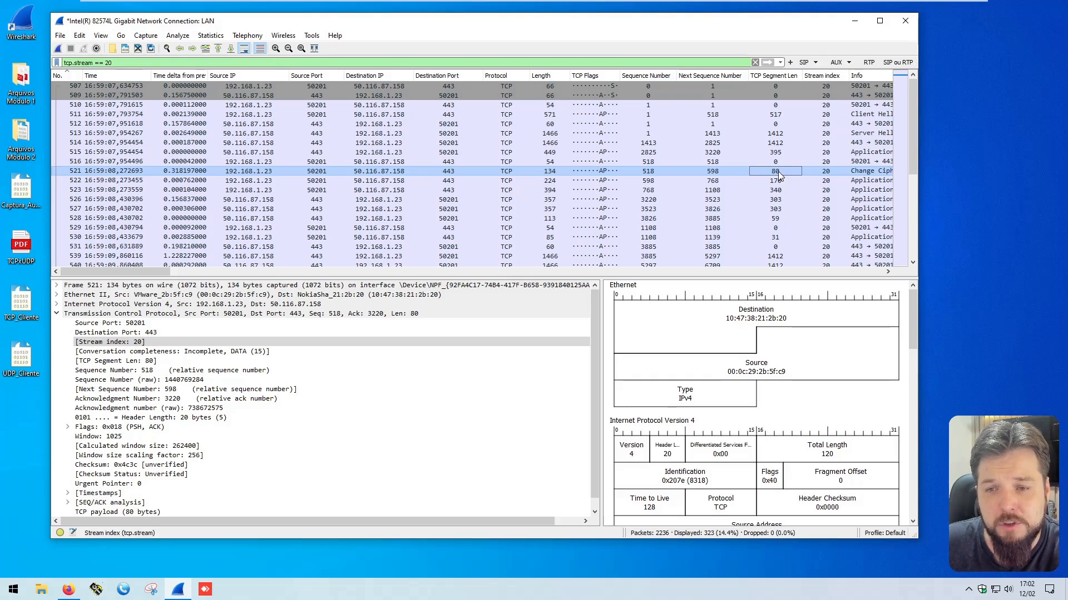
pyautogui.click(713, 172)
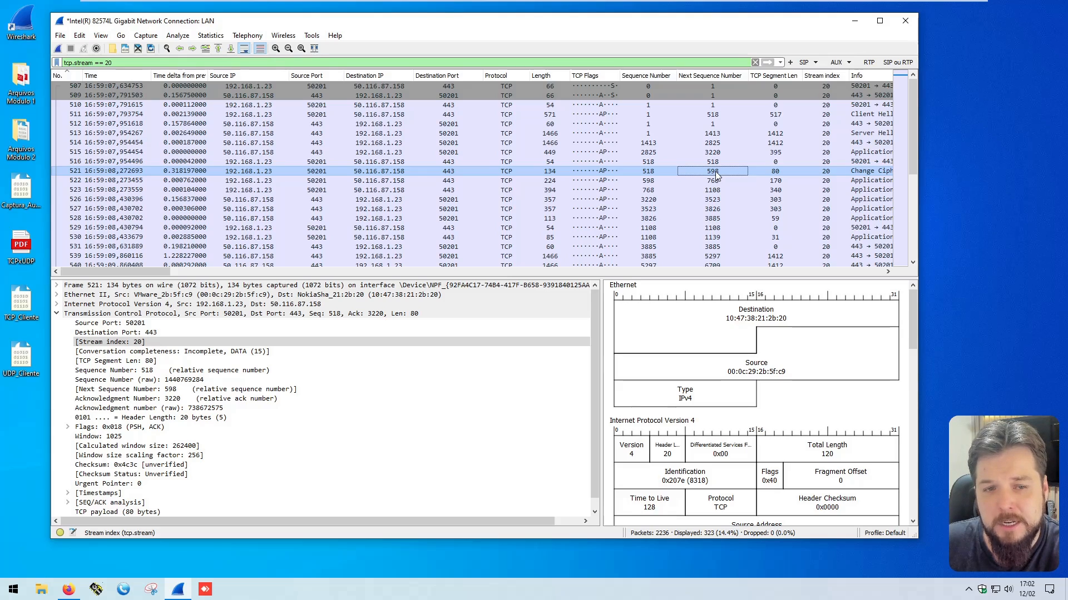
# Step: Examine packet 522's addresses, sequence number, TCP segment length and next sequence number
pyautogui.click(248, 181)
pyautogui.click(362, 183)
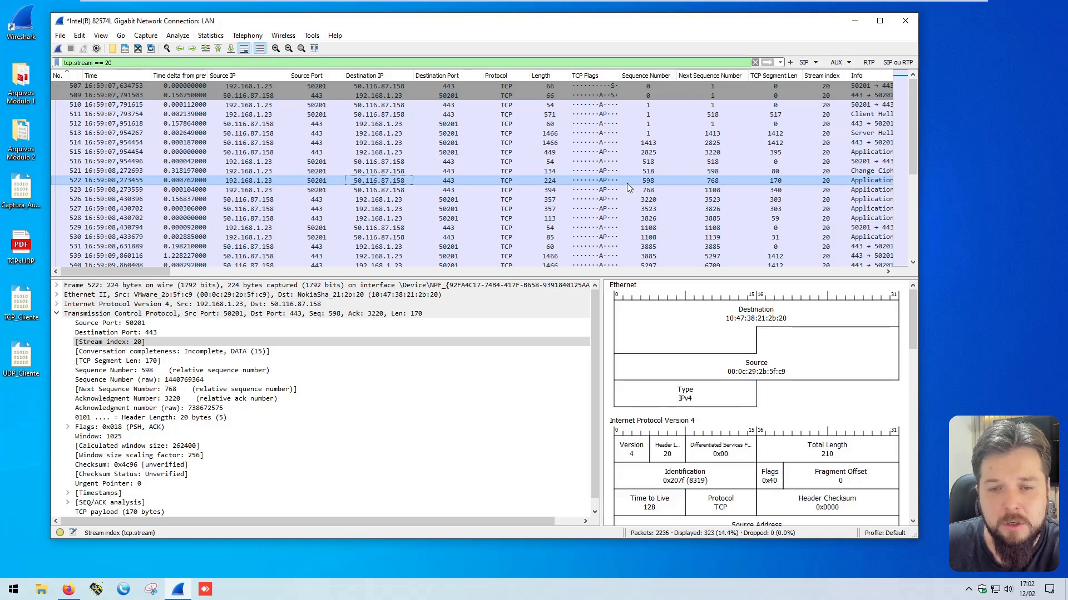
pyautogui.click(649, 183)
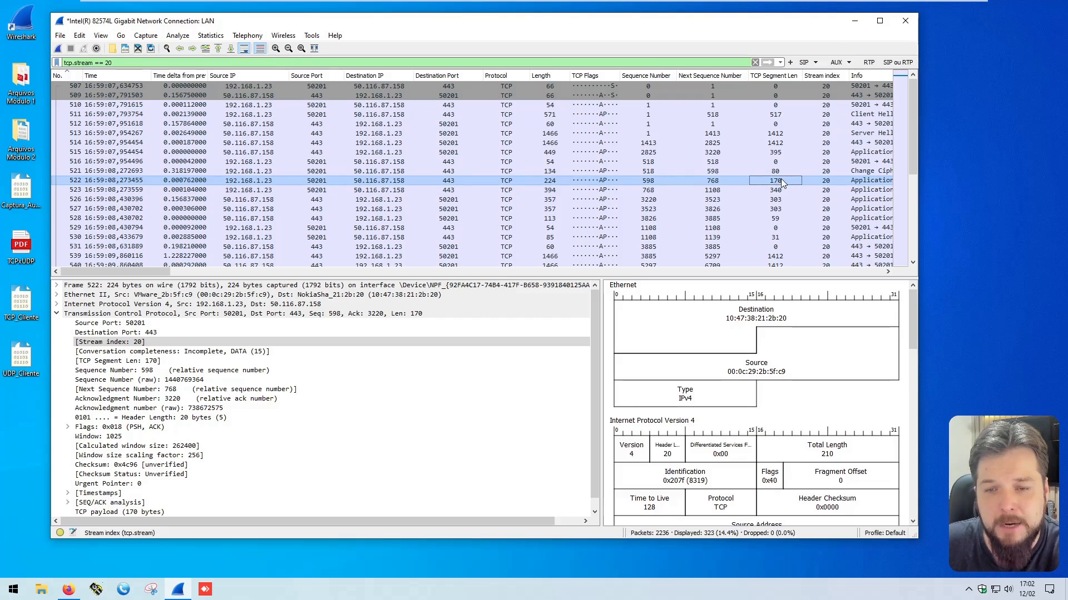
pyautogui.click(712, 183)
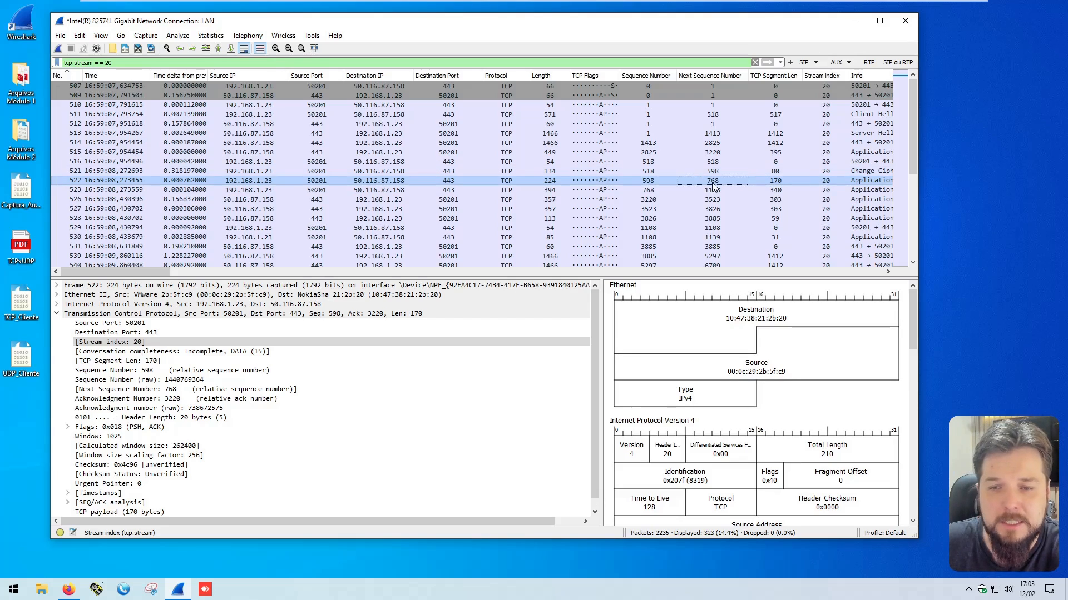
# Step: Compare packet 523's sequence number, segment length and next sequence number with the sequence number of packet 530
pyautogui.click(645, 190)
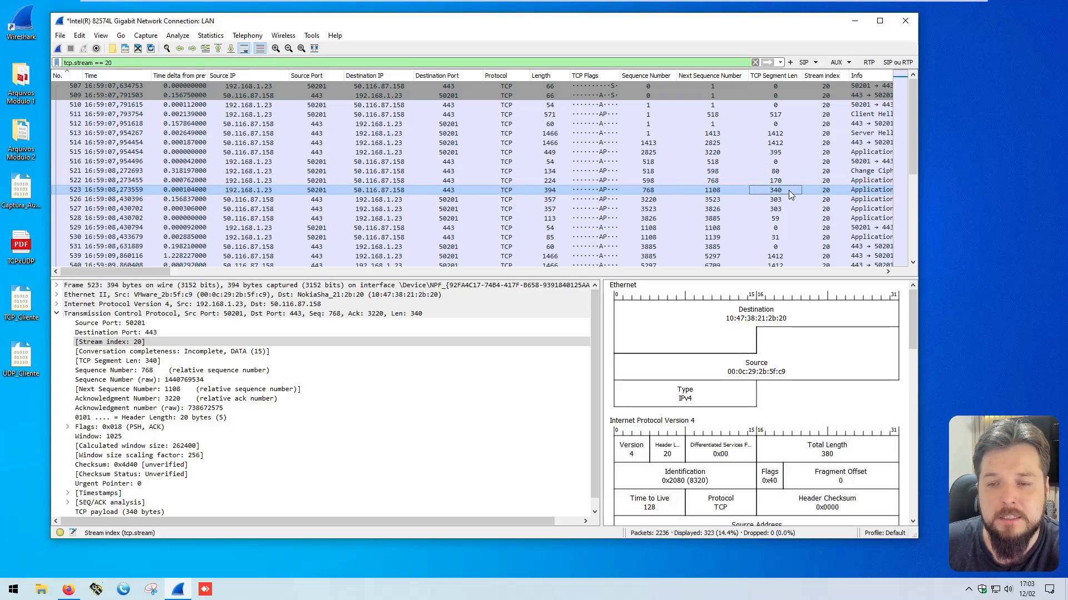
pyautogui.click(775, 191)
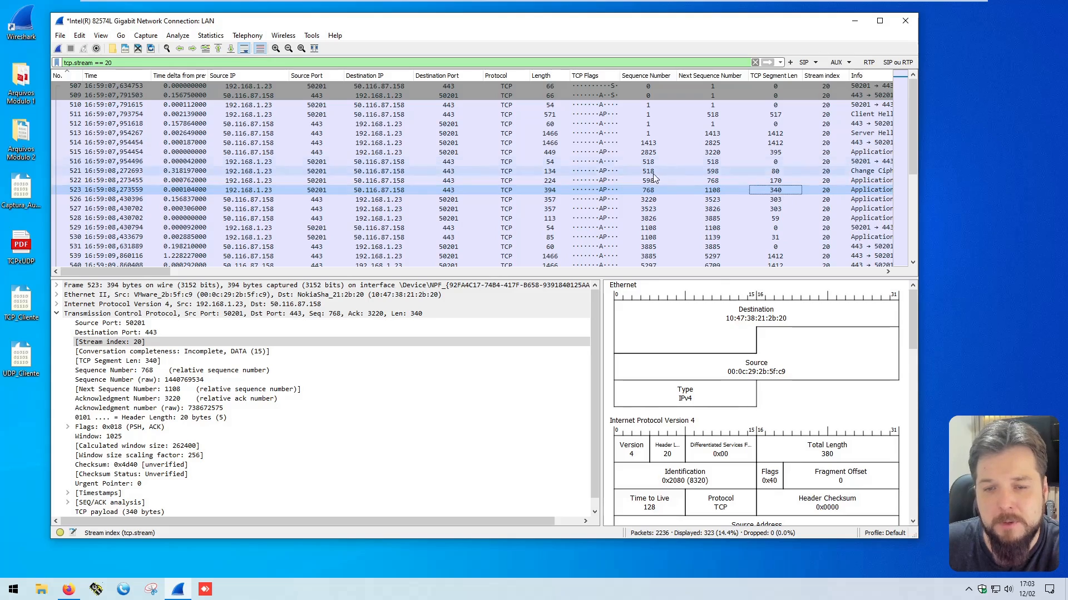
pyautogui.click(648, 191)
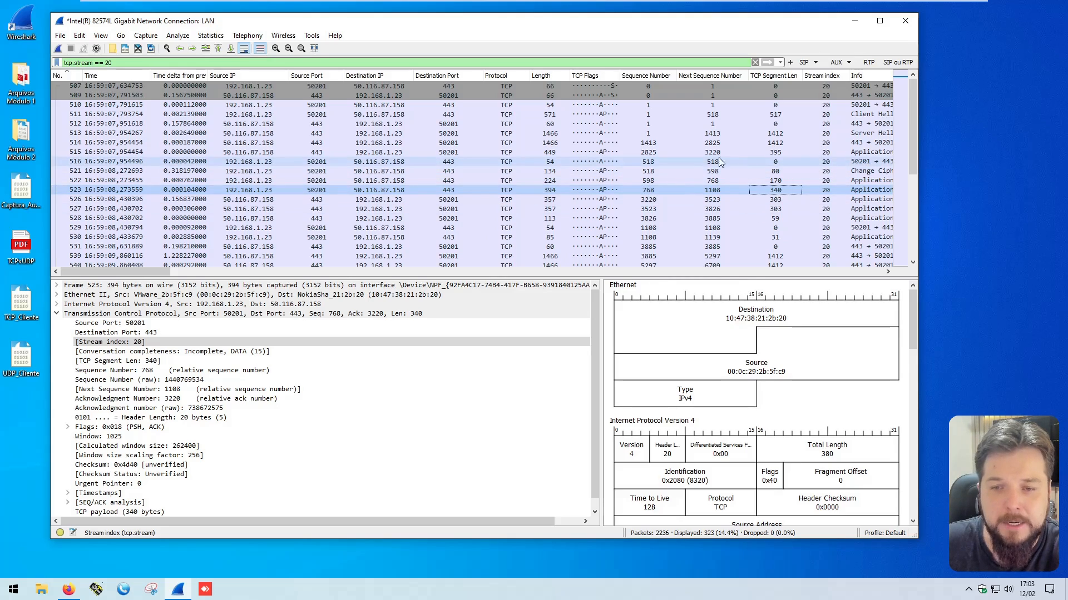
pyautogui.click(715, 192)
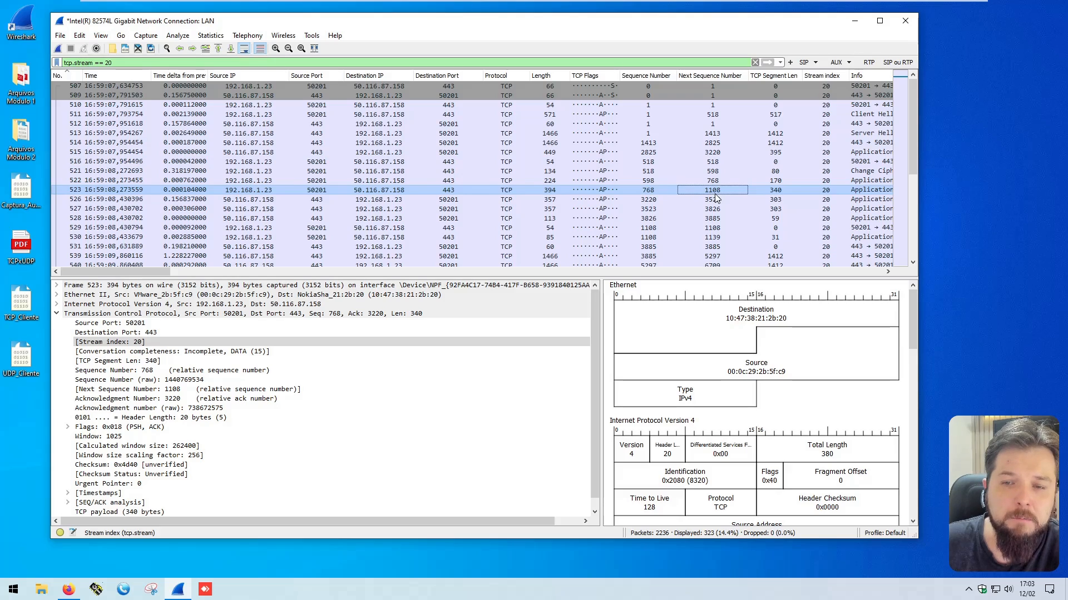
pyautogui.click(648, 238)
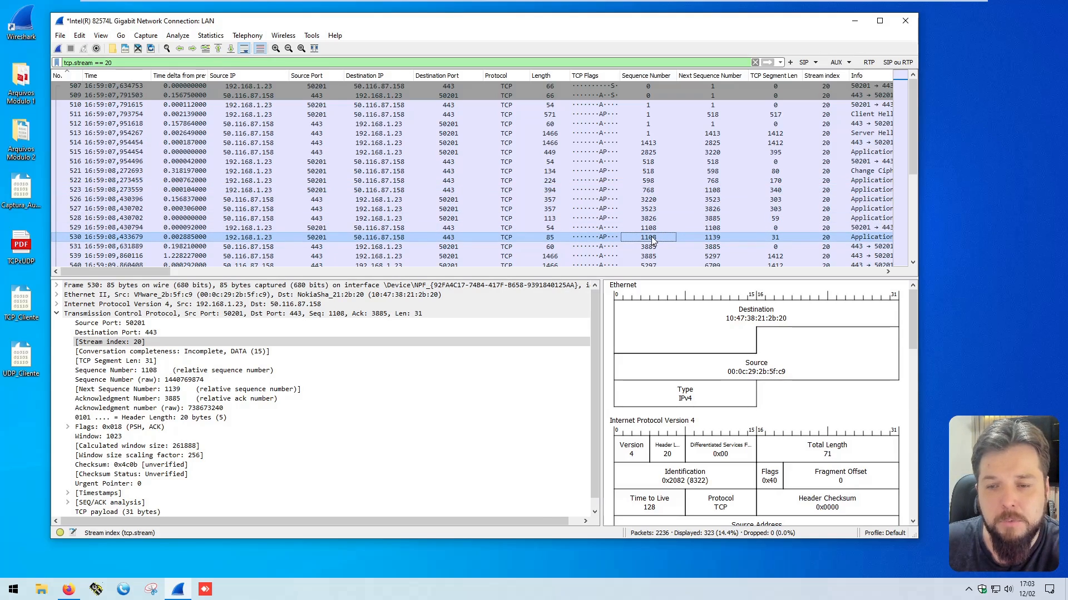
pyautogui.click(776, 240)
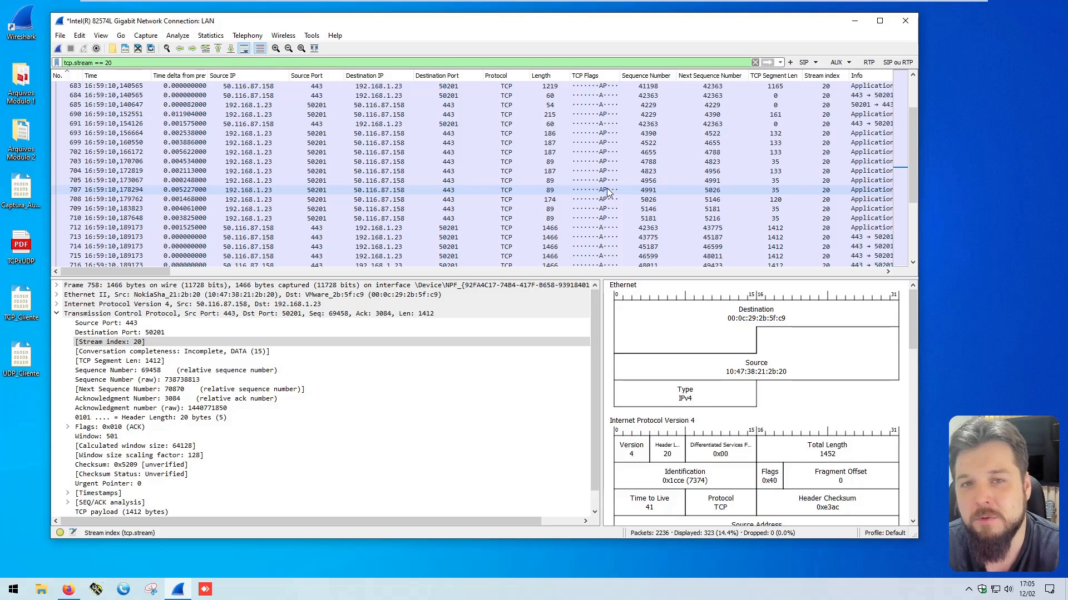
# Step: Save the website capture to the desktop under a file name made of TCP, the site's name and captura
pyautogui.click(60, 36)
pyautogui.click(82, 134)
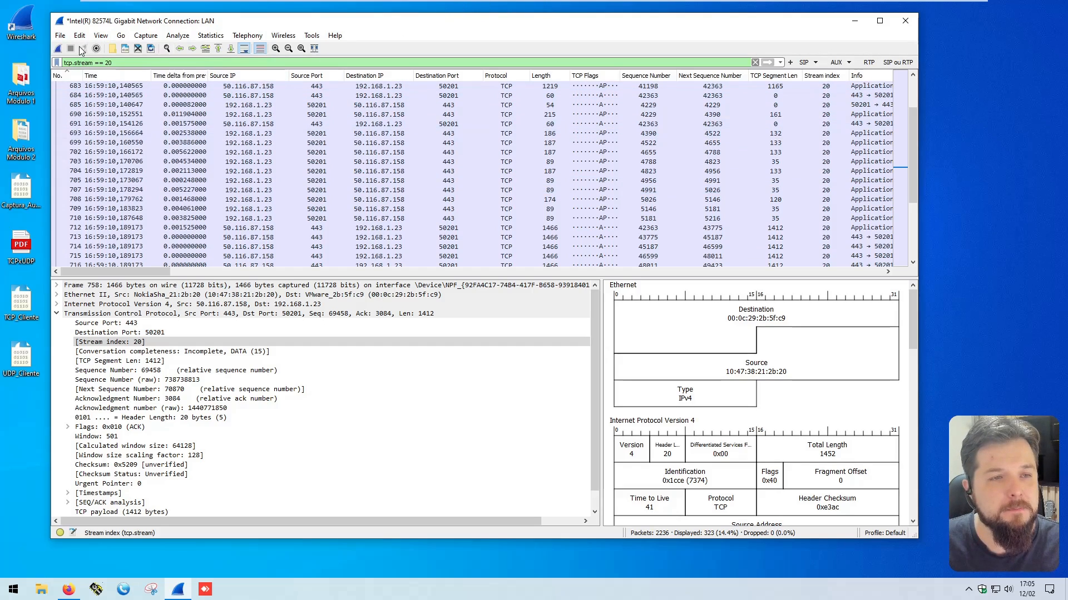
pyautogui.click(67, 38)
pyautogui.click(82, 127)
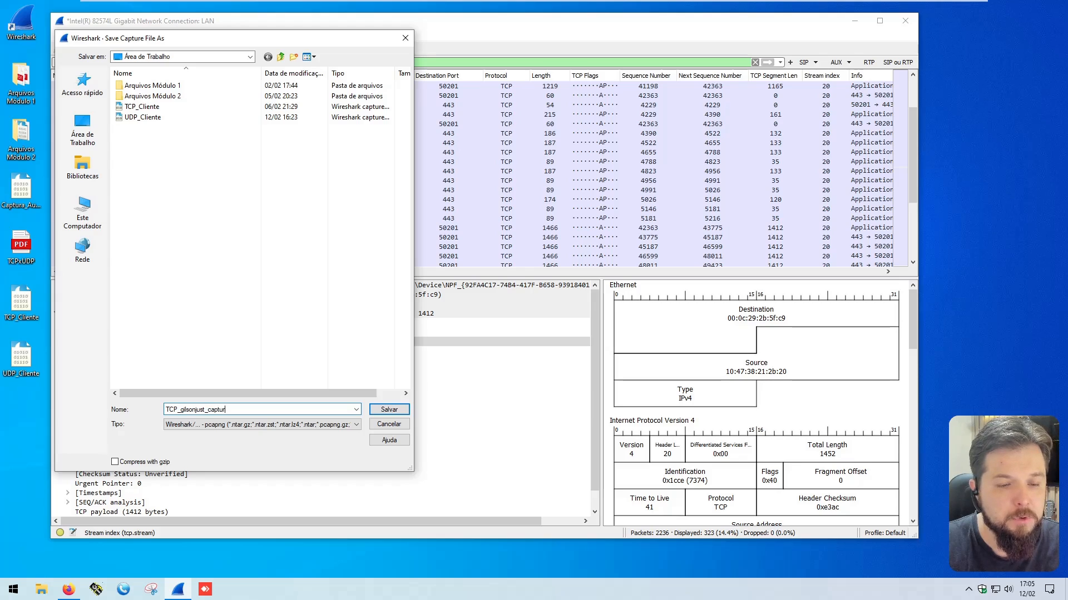
pyautogui.click(389, 410)
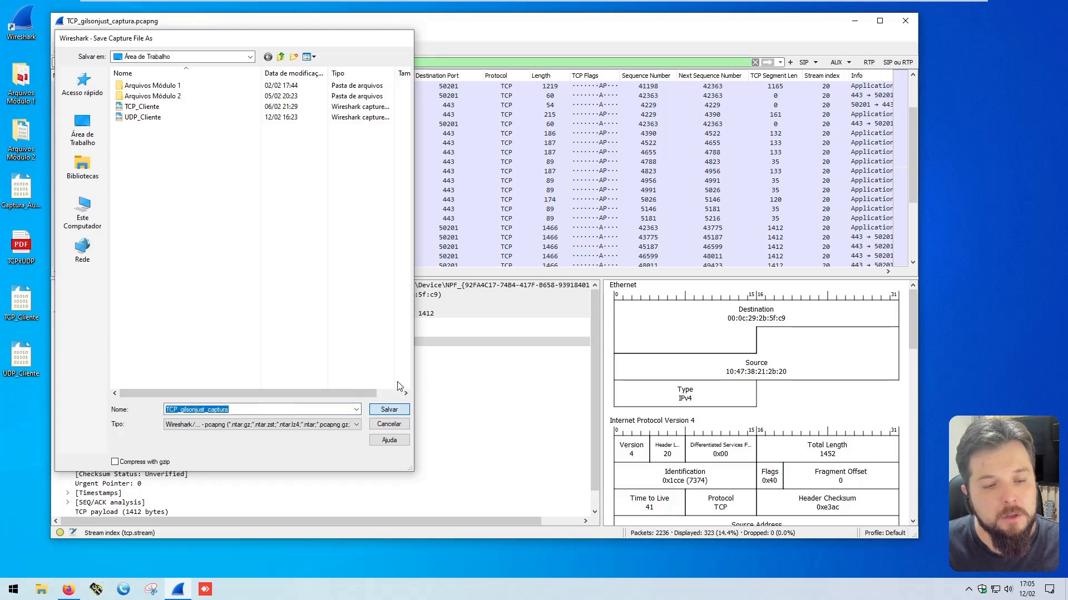
pyautogui.click(22, 415)
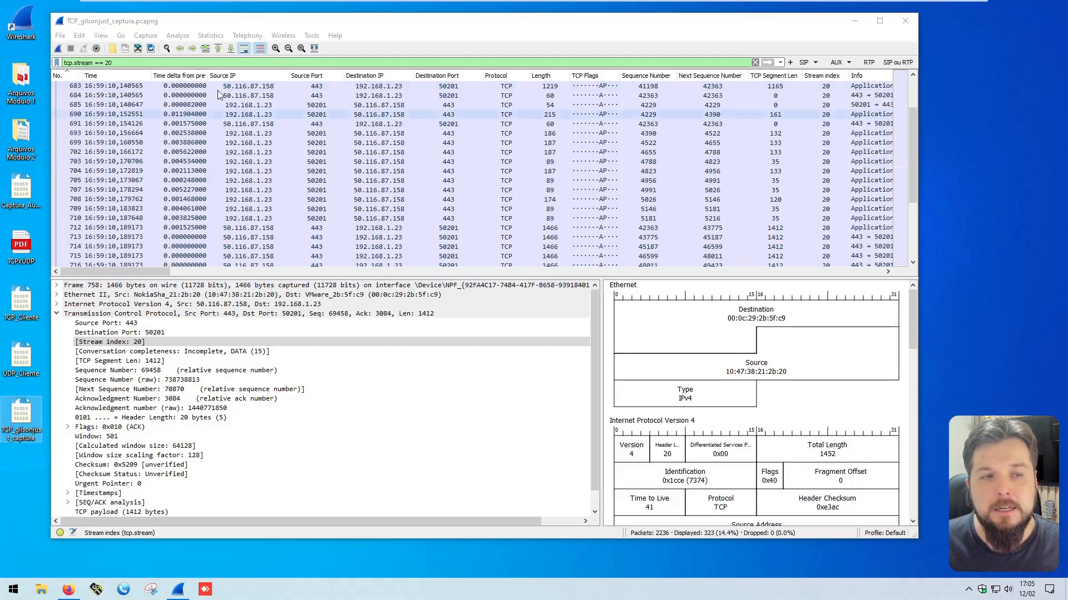
# Step: Start a new live capture on the LAN interface and clear the display filter
pyautogui.click(57, 47)
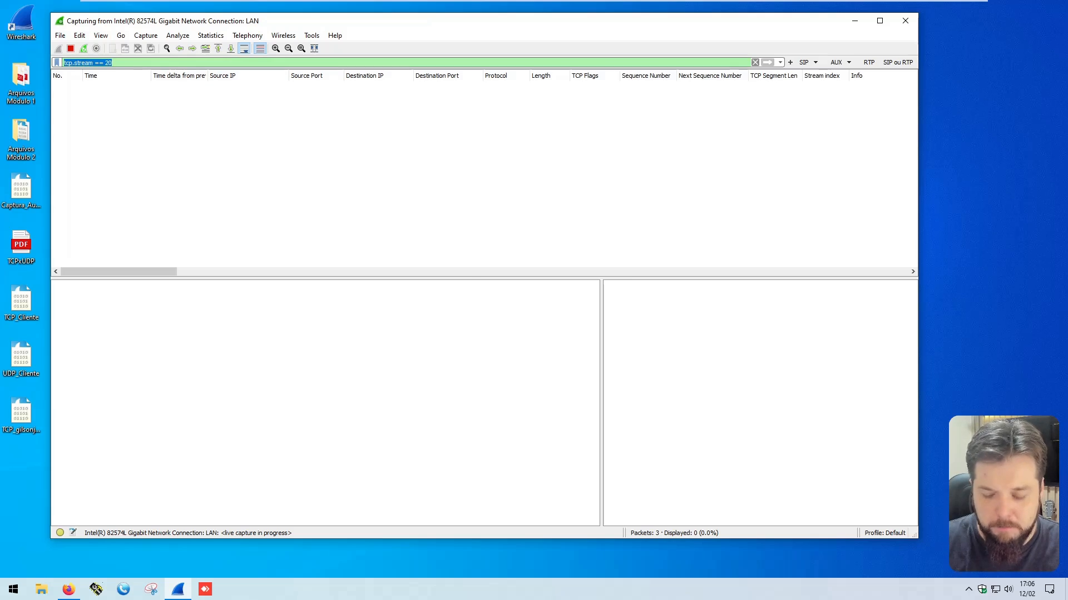
pyautogui.press('BackSpace')
pyautogui.press('Return')
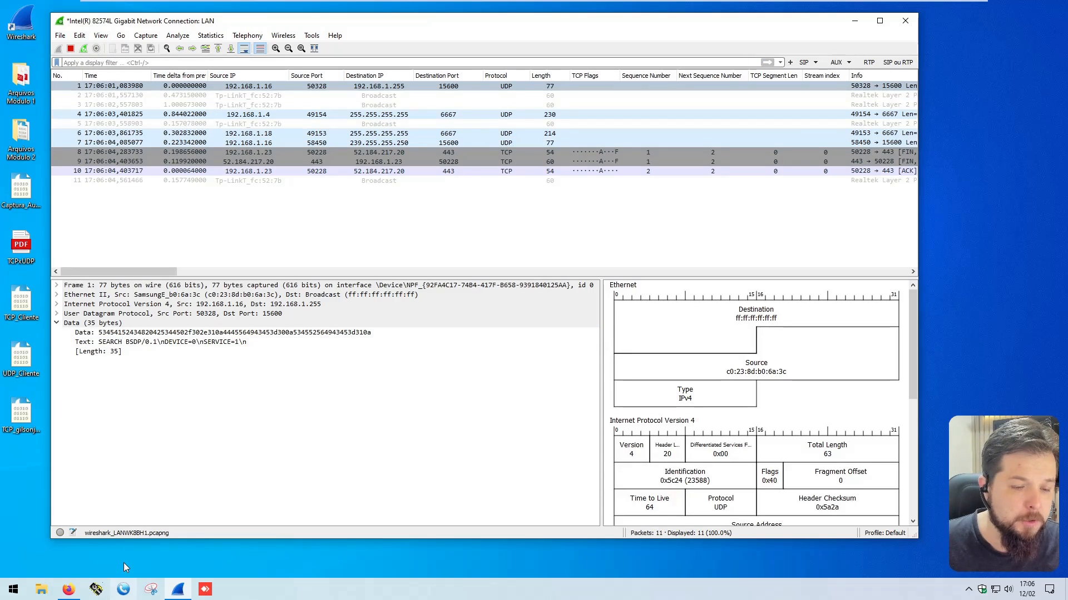
# Step: Open MicroSIP, place its window beside the capture and call extension 1003
pyautogui.click(123, 590)
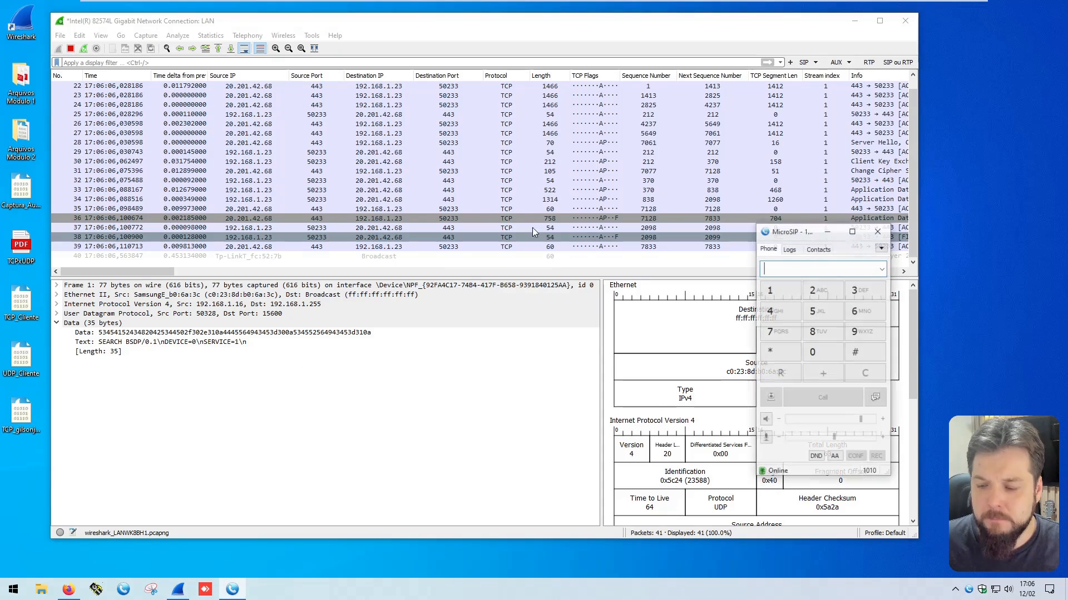
pyautogui.moveTo(795, 232); pyautogui.dragTo(918, 97)
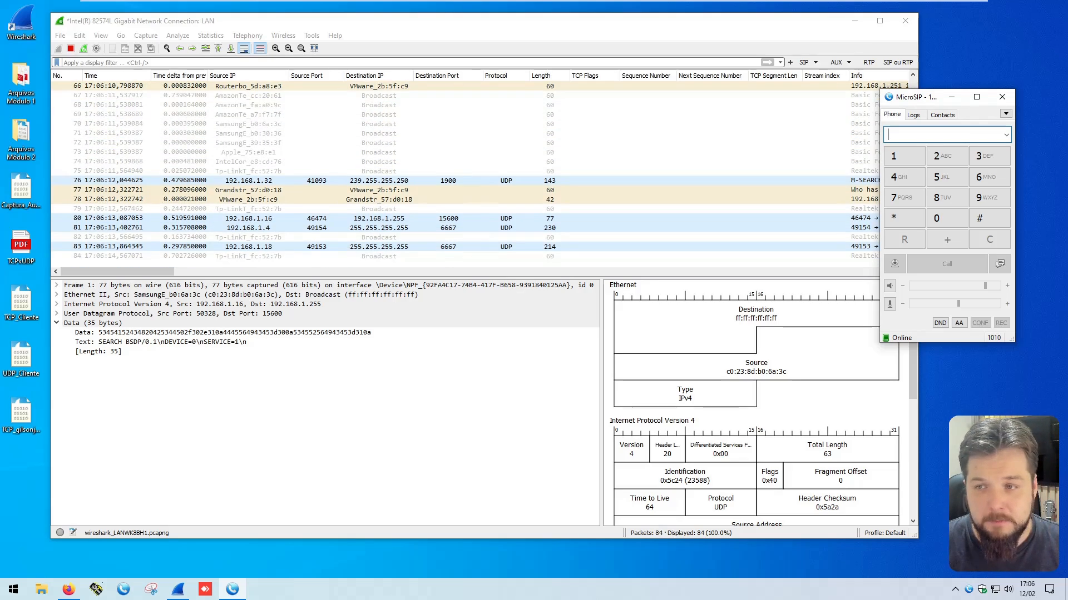
pyautogui.write('1003')
pyautogui.press('Return')
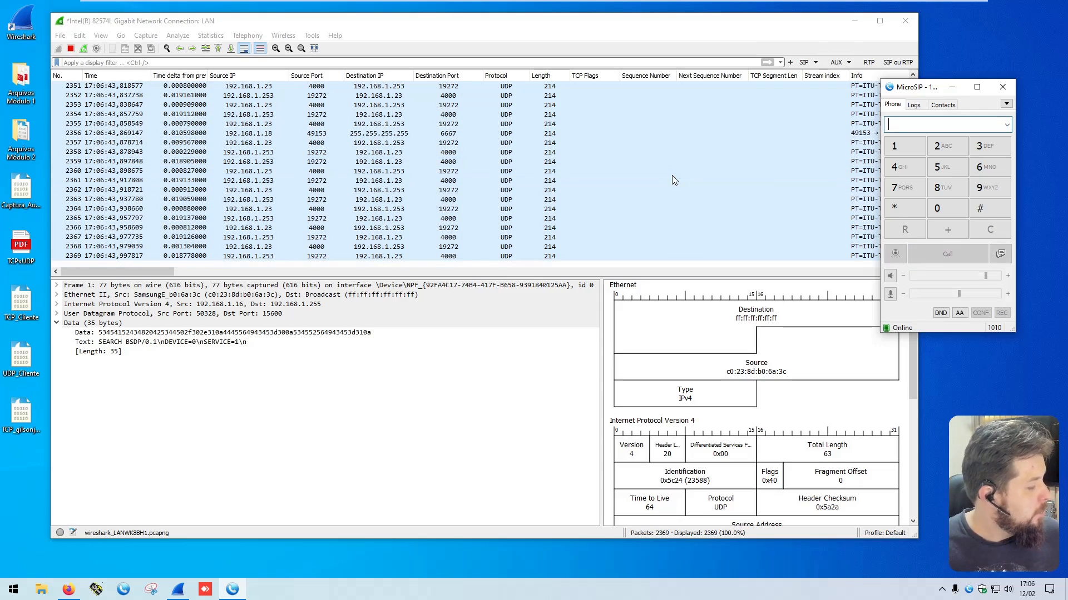
# Step: Stop the Wireshark capture of the call and save it to the desktop as UDP_ligação_stream
pyautogui.click(455, 50)
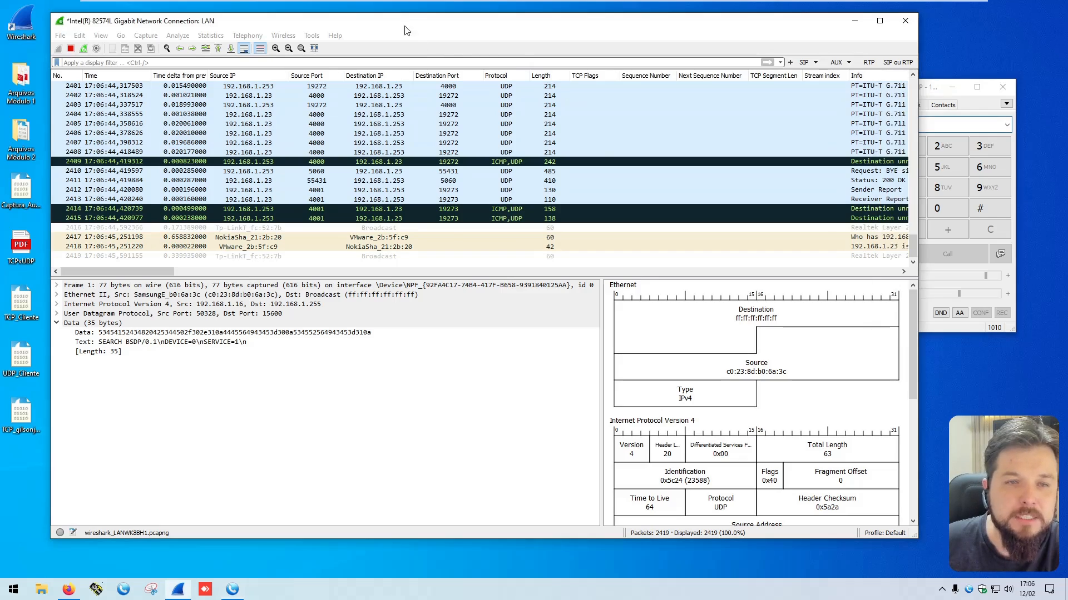
pyautogui.click(71, 48)
pyautogui.click(61, 36)
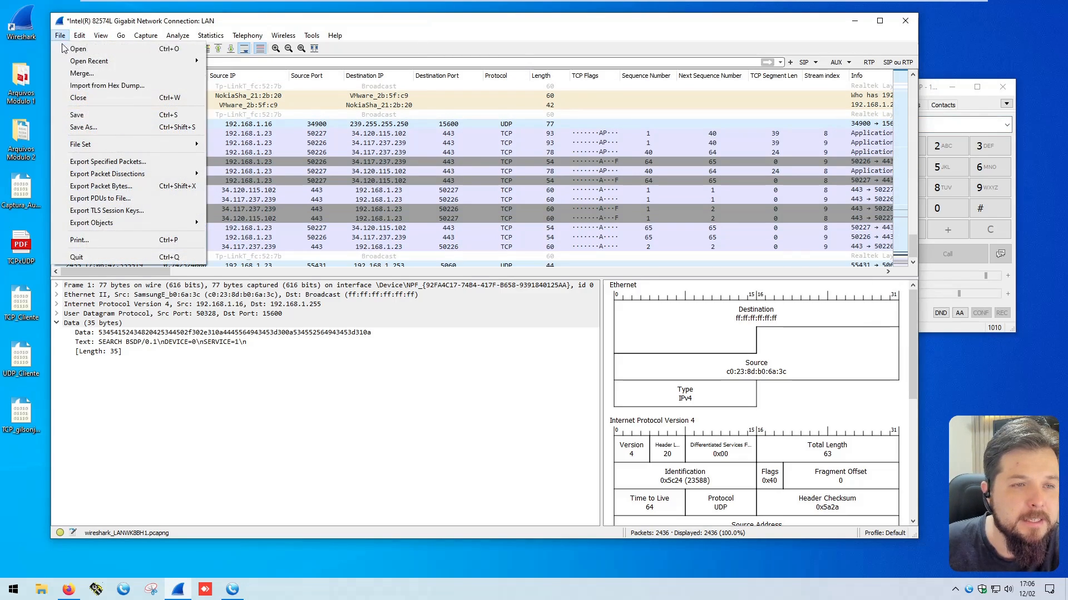
pyautogui.click(97, 122)
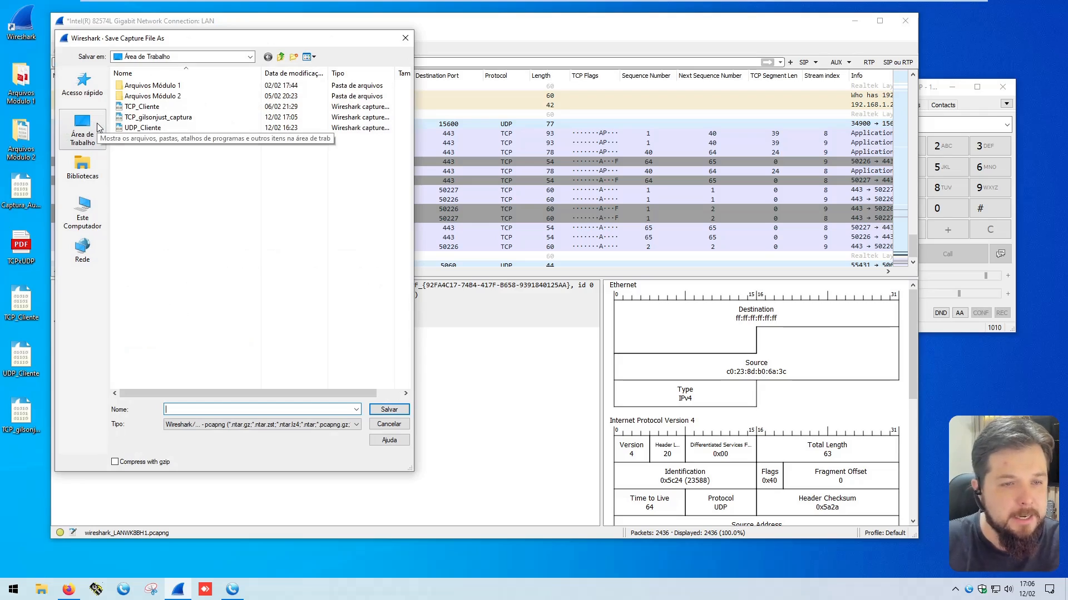
pyautogui.write('UDP_')
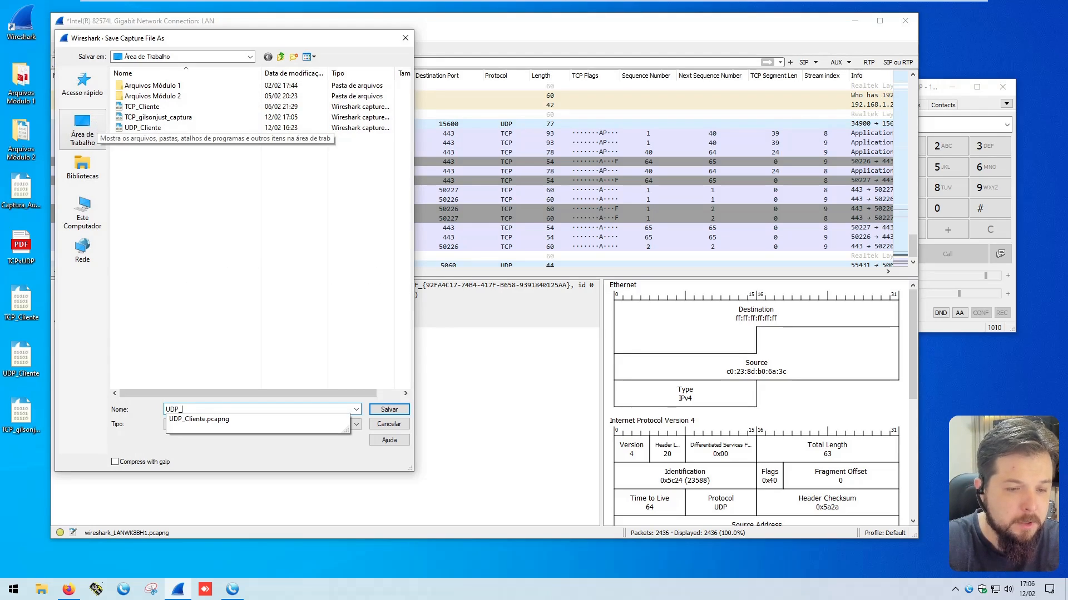
pyautogui.write('ligação_s')
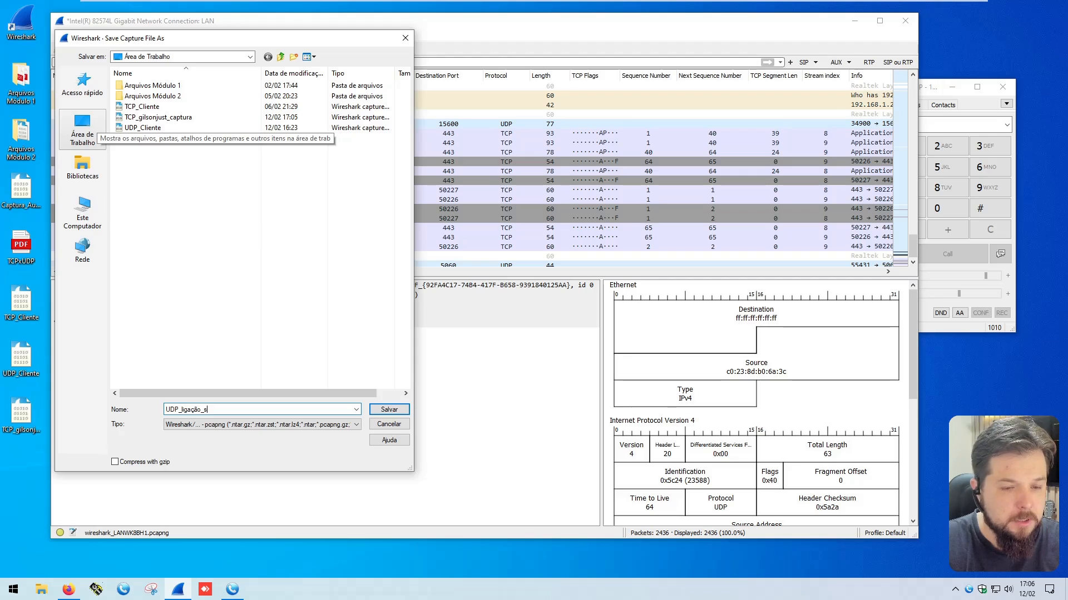
pyautogui.write('tream')
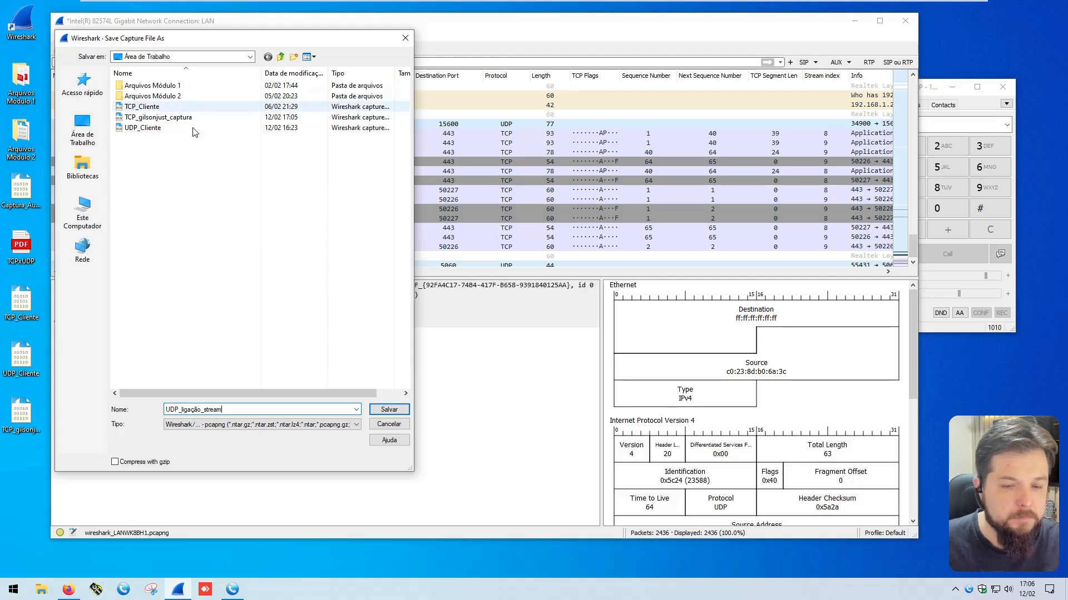
pyautogui.click(389, 409)
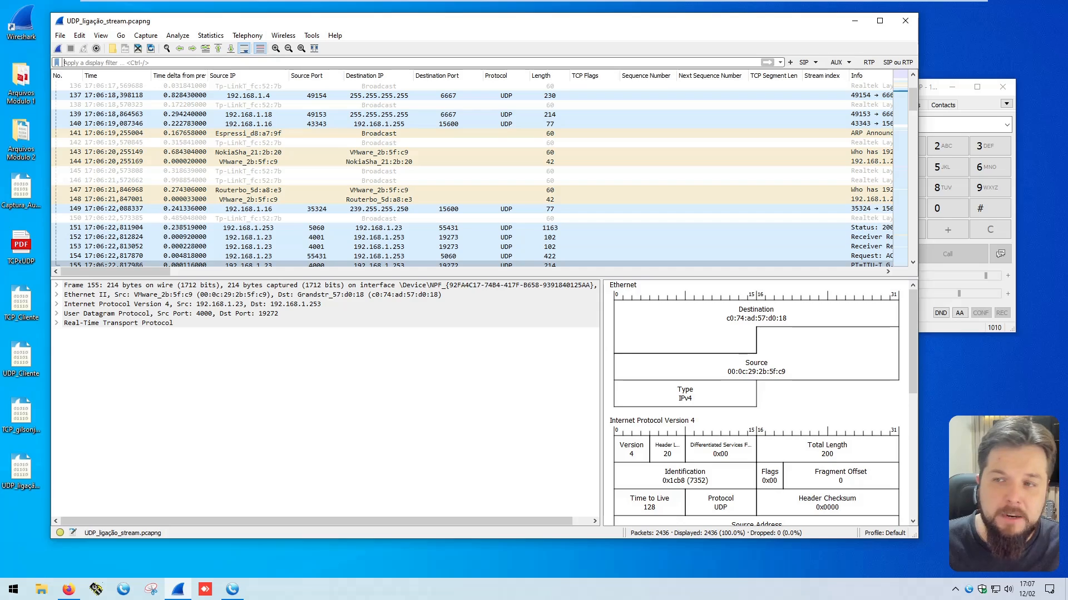
# Step: Filter the capture with "sip or rtp" and hide the TCP Flags and Sequence Number columns
pyautogui.write('sip or rtp')
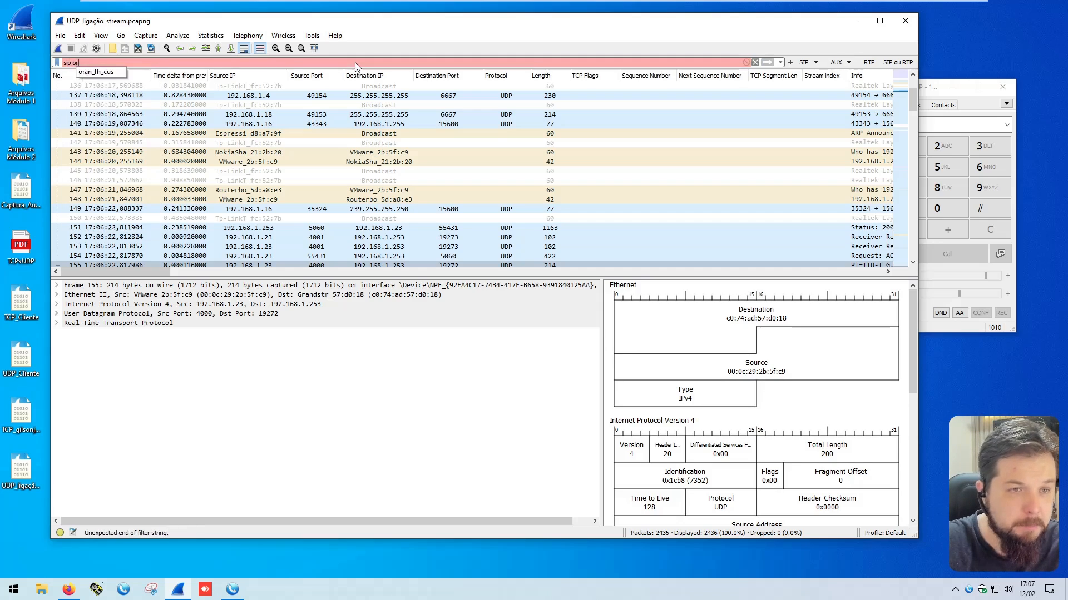
pyautogui.press('Return')
pyautogui.rightClick(600, 76)
pyautogui.moveTo(639, 107)
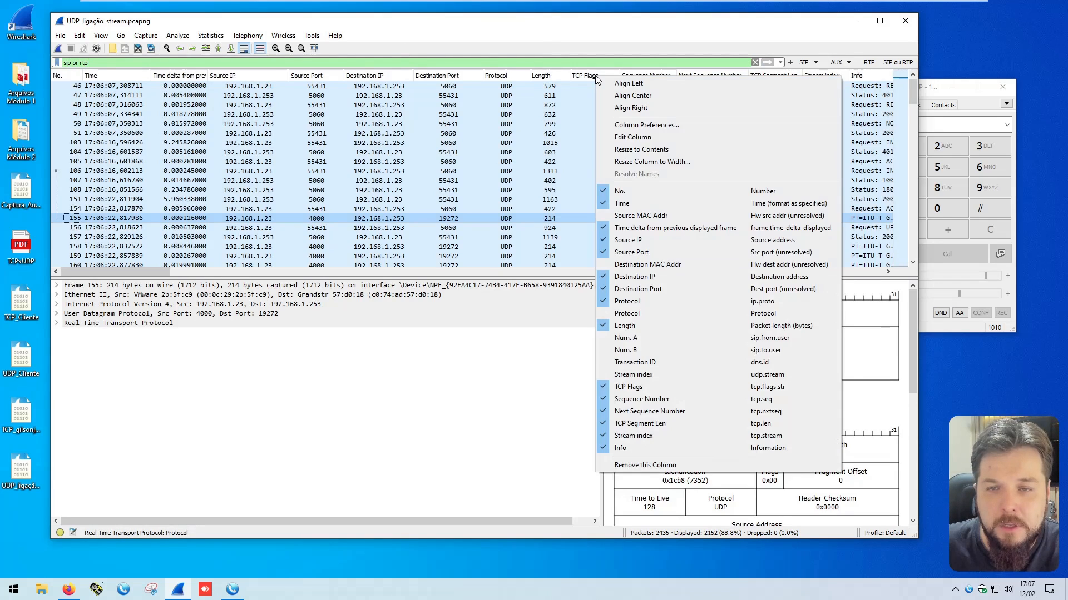
pyautogui.click(740, 389)
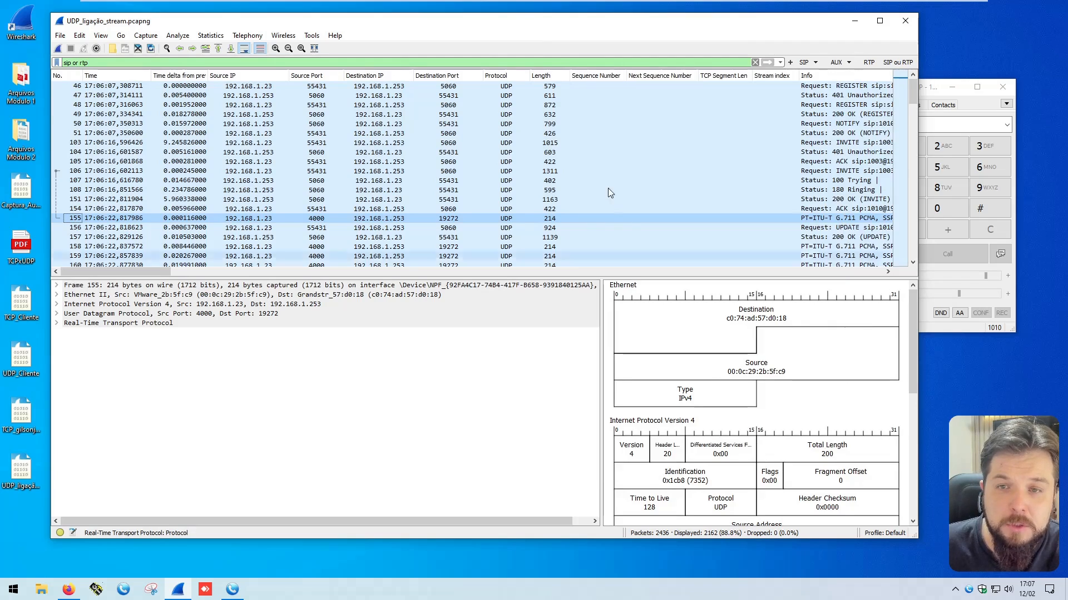
pyautogui.rightClick(601, 76)
pyautogui.click(661, 393)
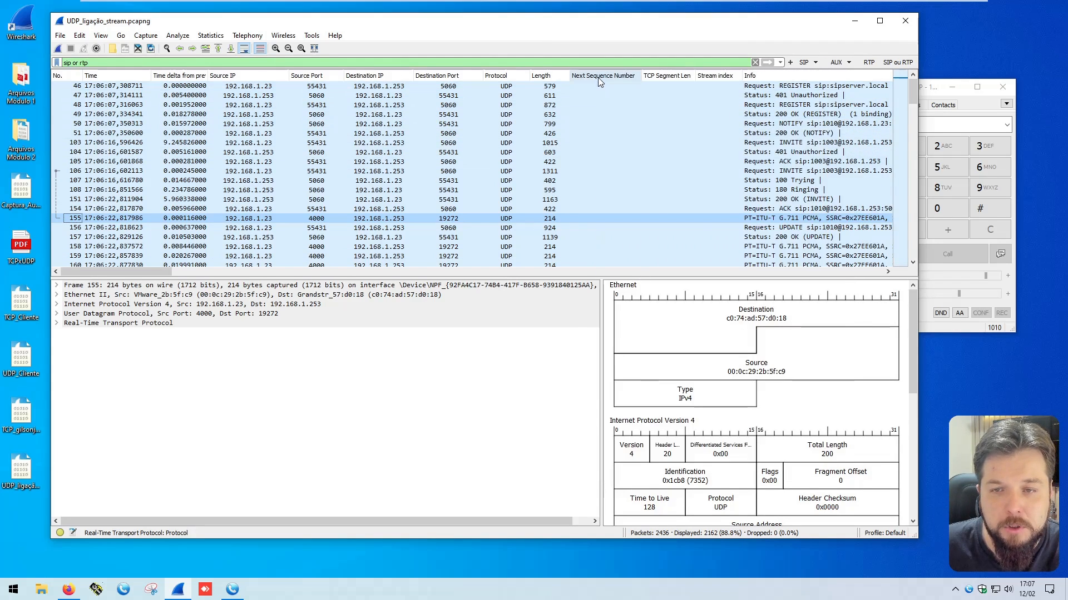
# Step: Hide the Next Sequence Number, TCP Segment Len and tcp.stream Stream index columns in the packet list
pyautogui.rightClick(601, 76)
pyautogui.click(662, 416)
pyautogui.rightClick(606, 76)
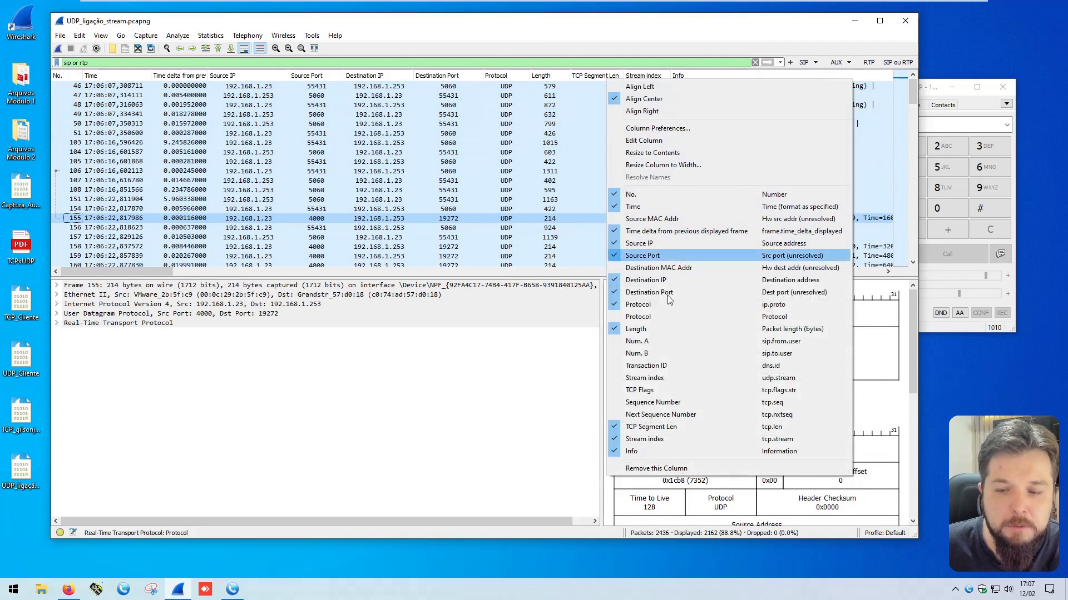
pyautogui.click(661, 421)
pyautogui.rightClick(601, 76)
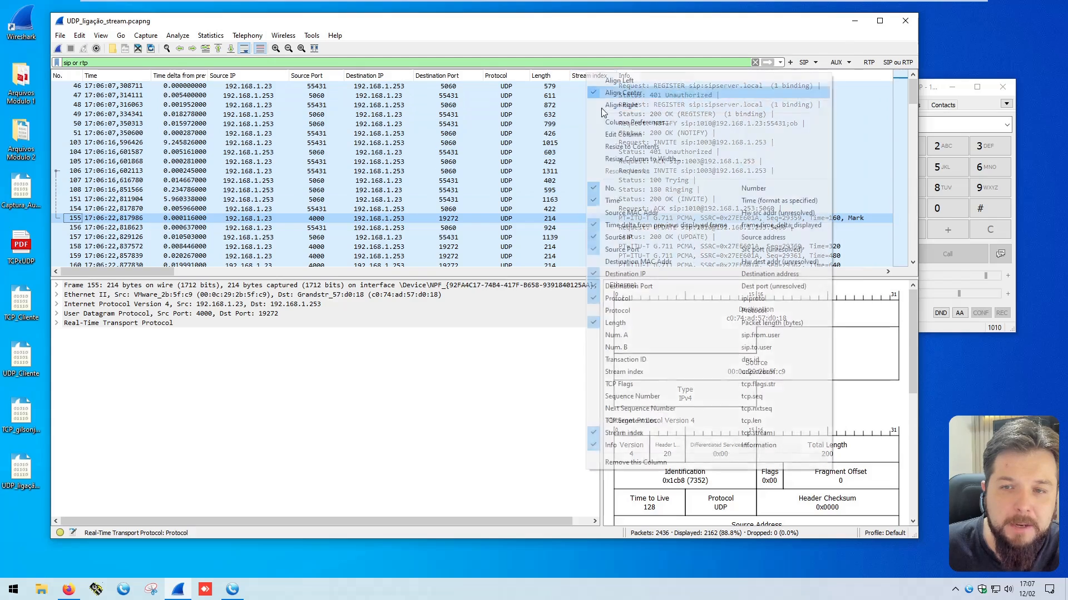
pyautogui.click(612, 433)
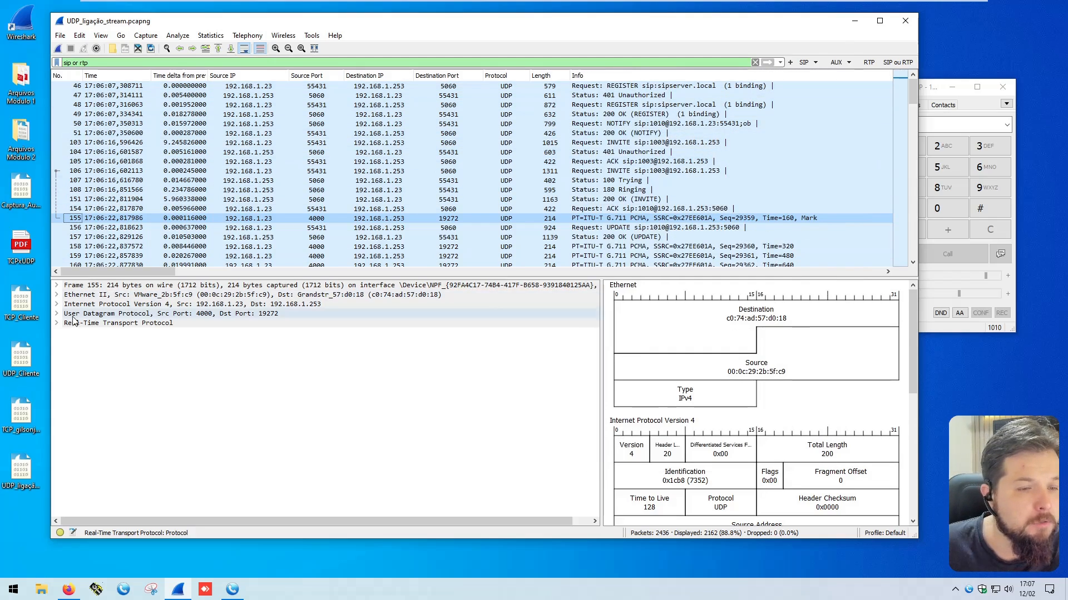
# Step: Expand the User Datagram Protocol details of packet 155 and show its UDP Stream index as a packet list column
pyautogui.doubleClick(149, 314)
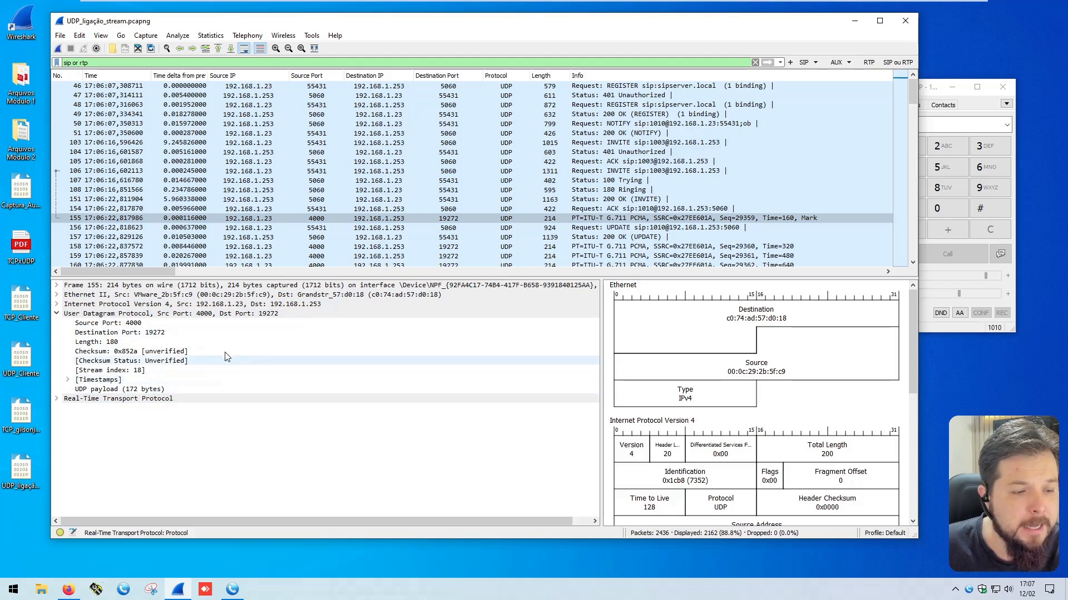
pyautogui.click(118, 374)
pyautogui.rightClick(118, 375)
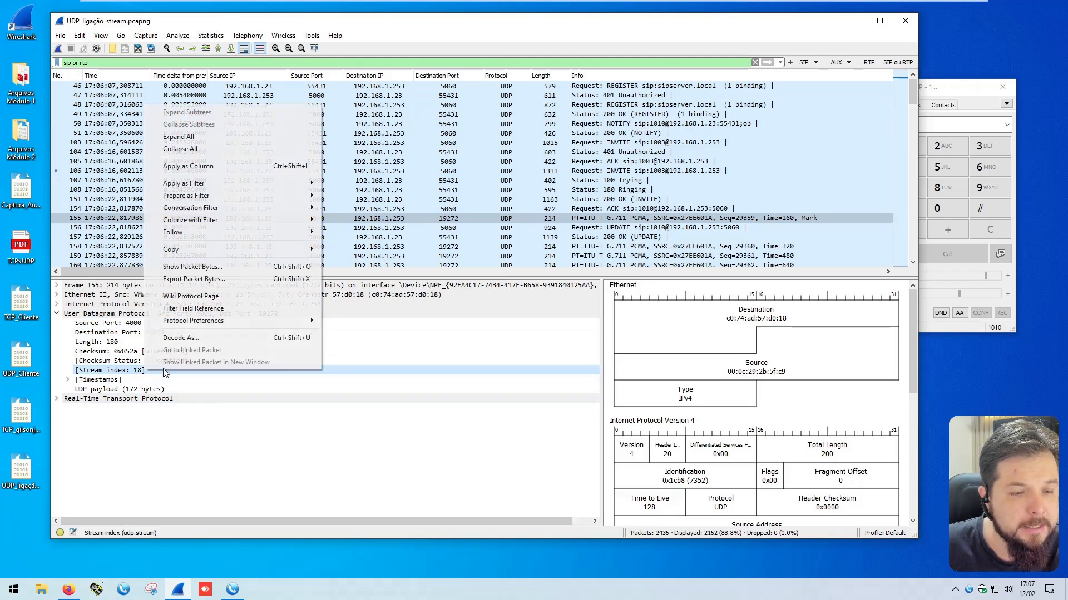
pyautogui.click(189, 167)
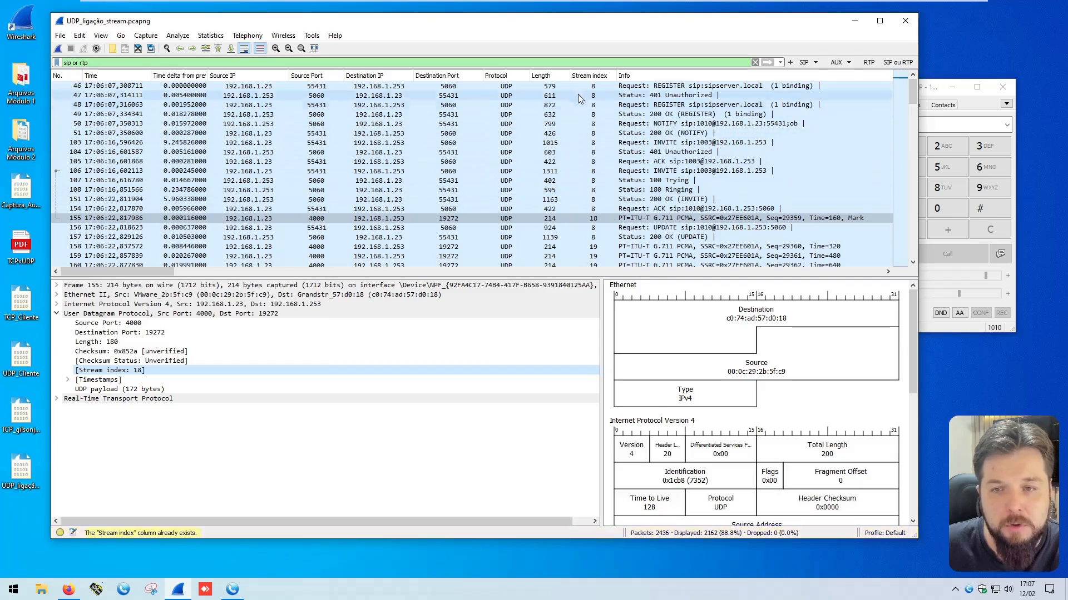
# Step: Examine the Stream index values of the SIP signalling packets and of the RTP packets that follow them
pyautogui.scroll(-20, 602, 155)
pyautogui.scroll(20, 611, 224)
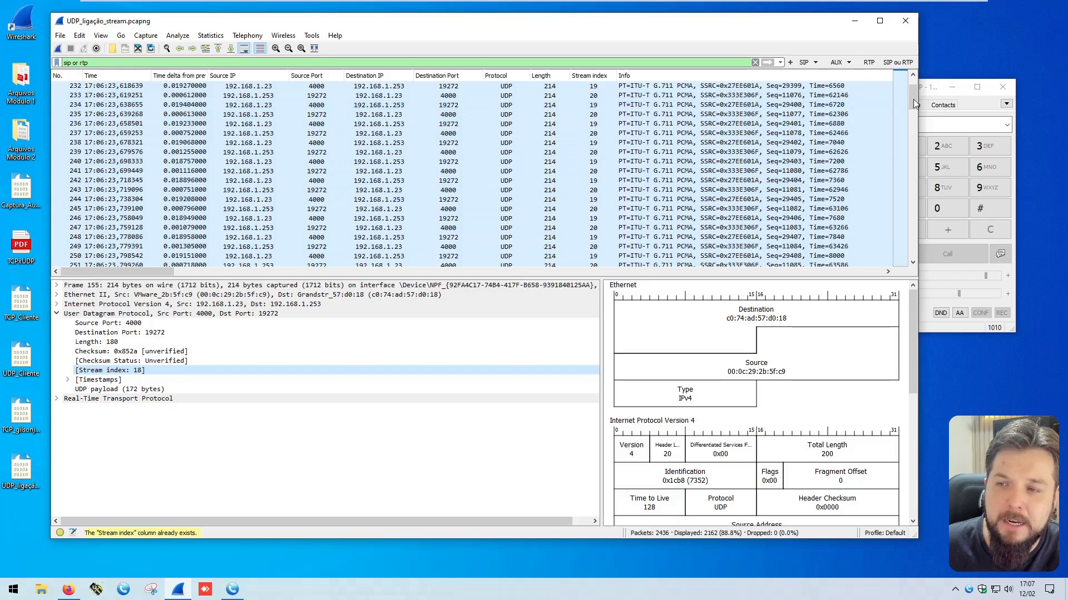
pyautogui.moveTo(913, 99)
pyautogui.mouseDown()
pyautogui.moveTo(912, 249)
pyautogui.moveTo(913, 83)
pyautogui.mouseUp()
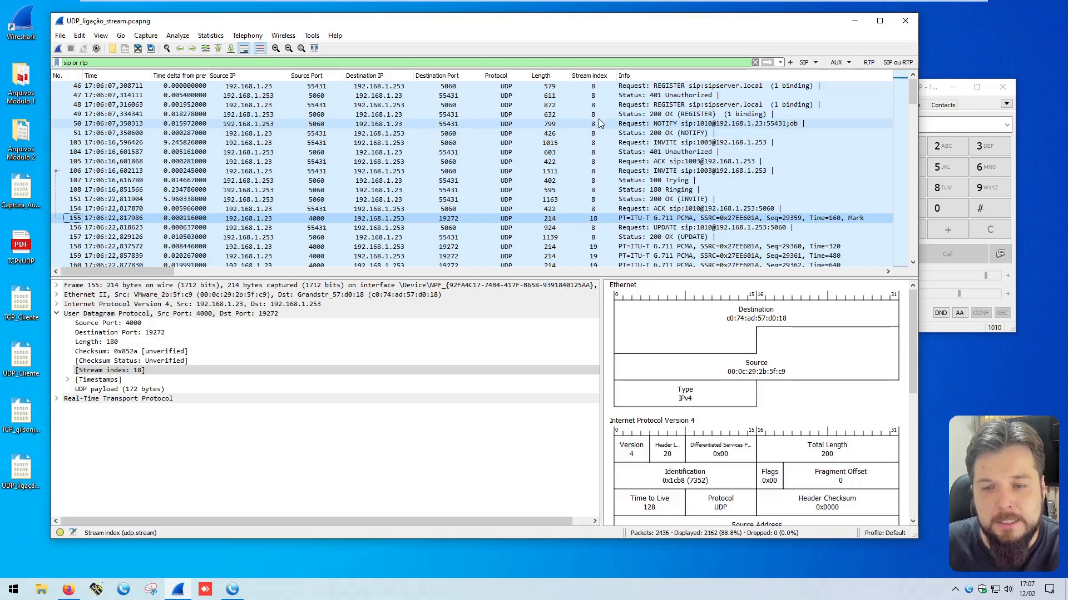
pyautogui.click(588, 88)
pyautogui.click(590, 135)
pyautogui.click(590, 161)
pyautogui.click(591, 192)
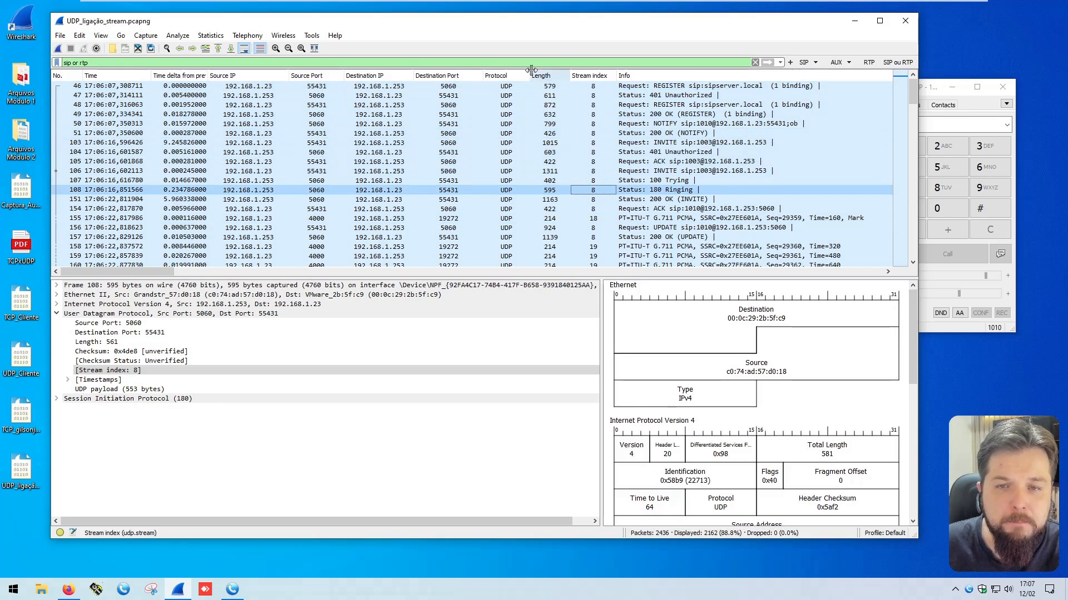
pyautogui.scroll(-4, 627, 184)
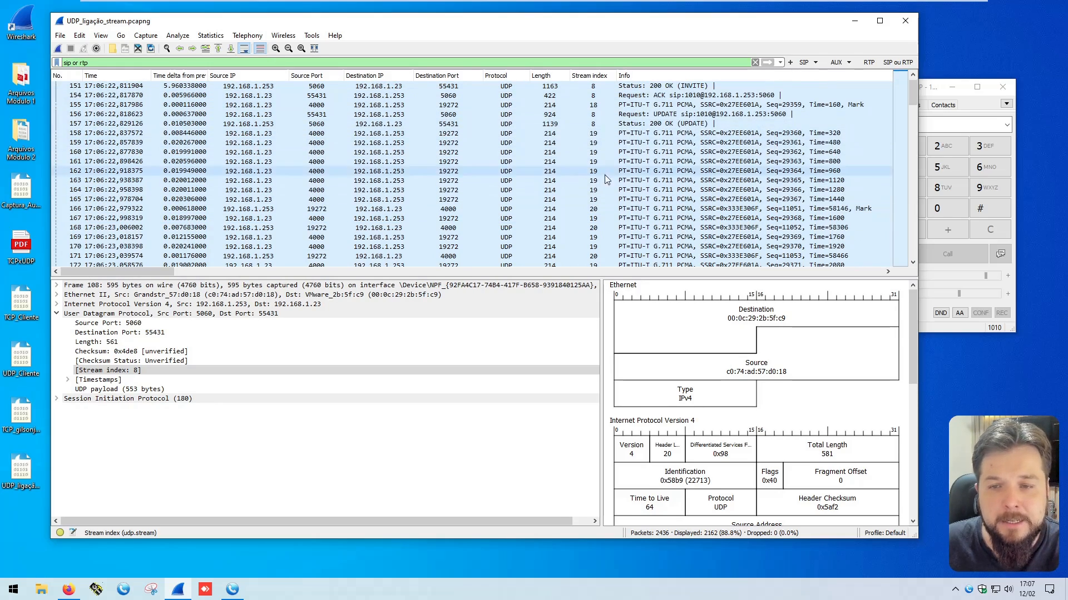
pyautogui.click(604, 200)
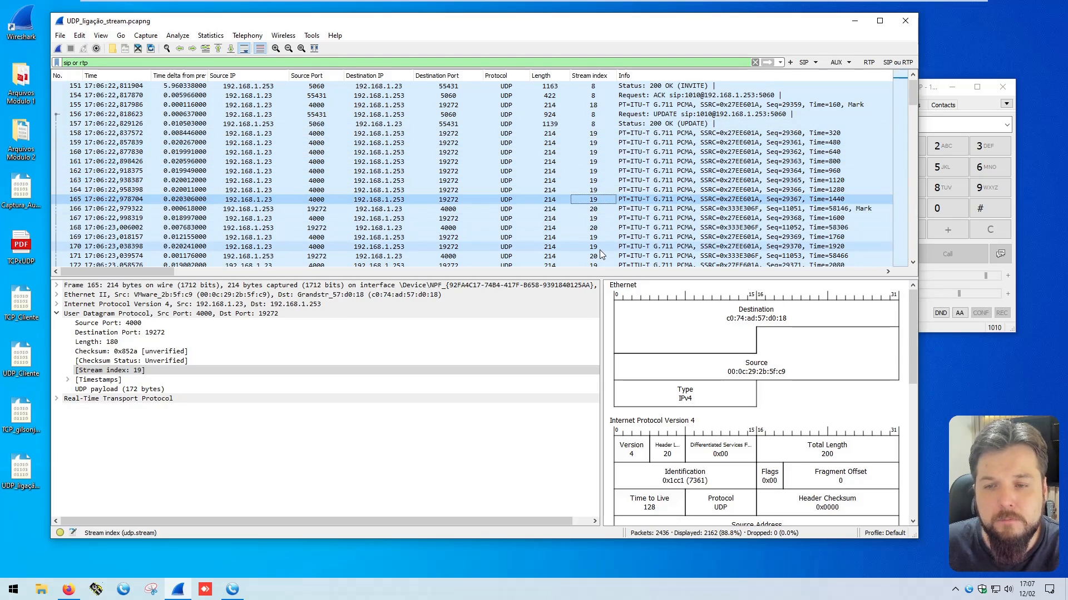
pyautogui.scroll(-6, 599, 246)
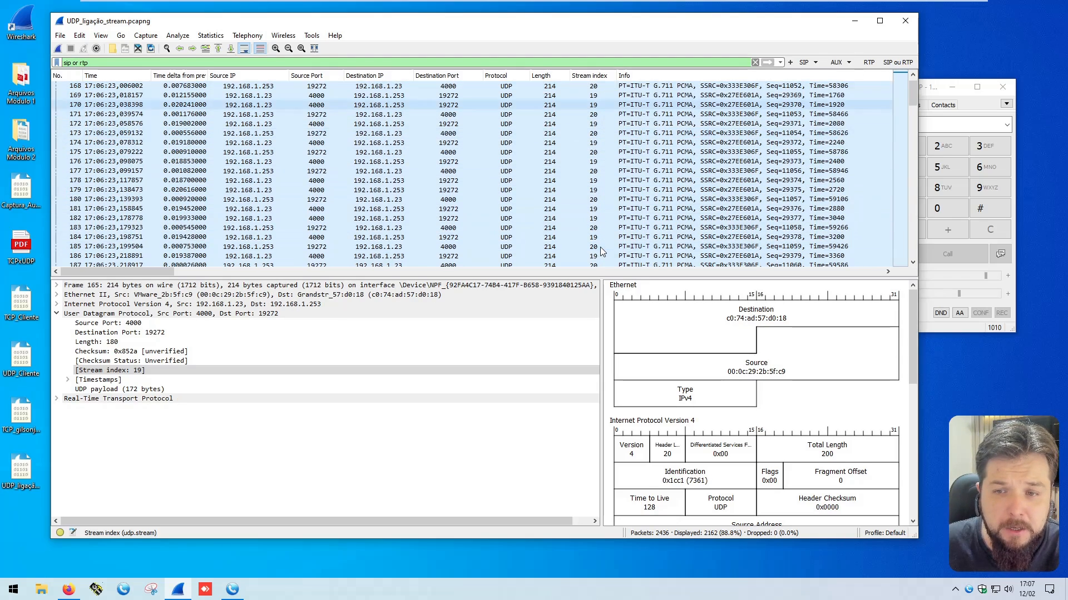
# Step: Compare the source IP, destination IP and Stream index of RTP packets 171 and 172
pyautogui.click(268, 114)
pyautogui.click(387, 114)
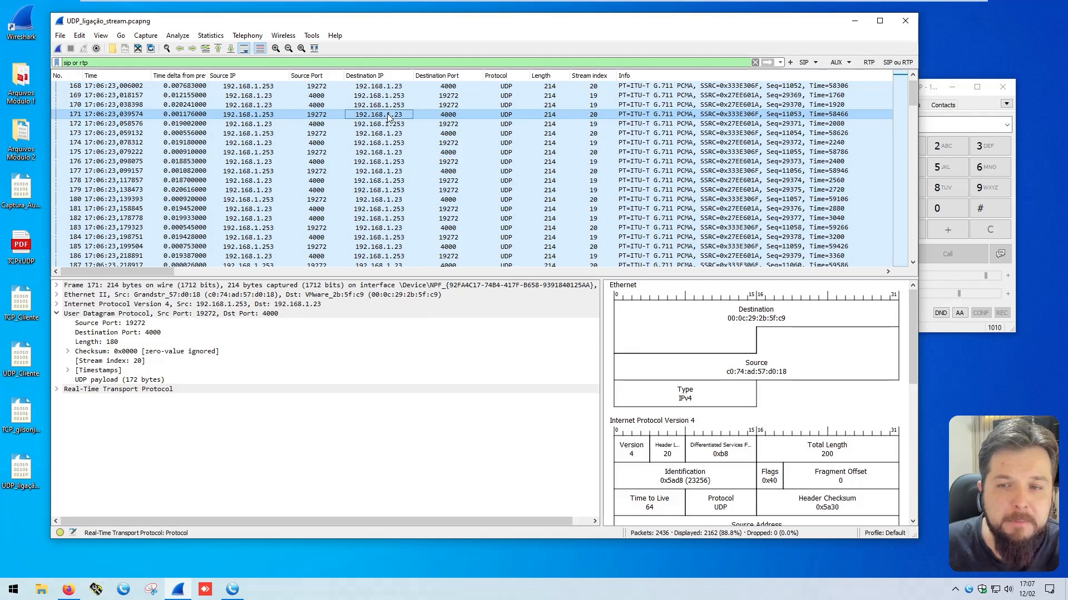
pyautogui.click(603, 114)
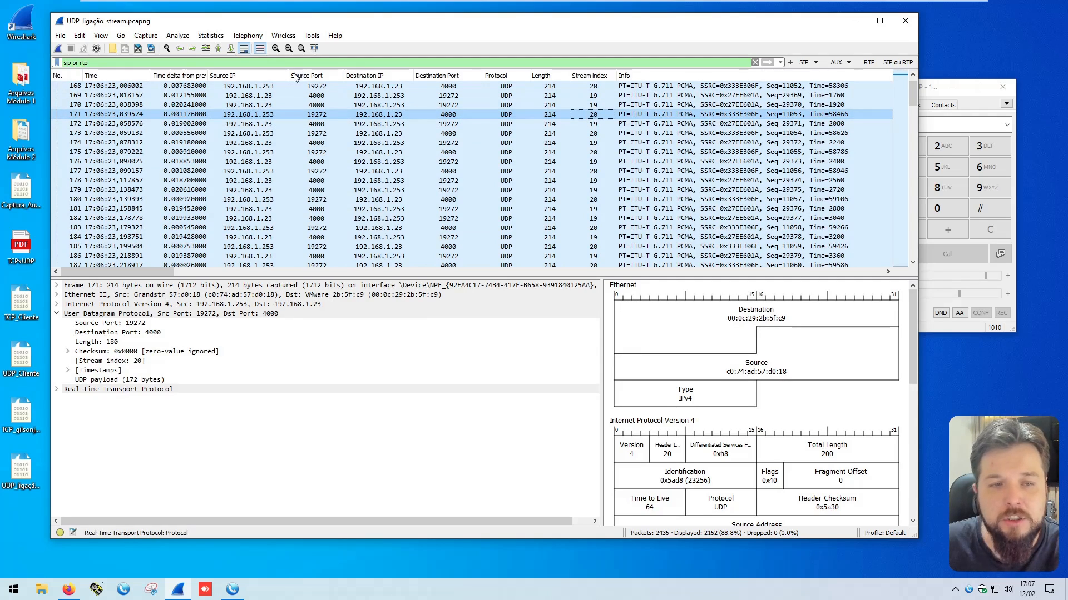
pyautogui.click(249, 125)
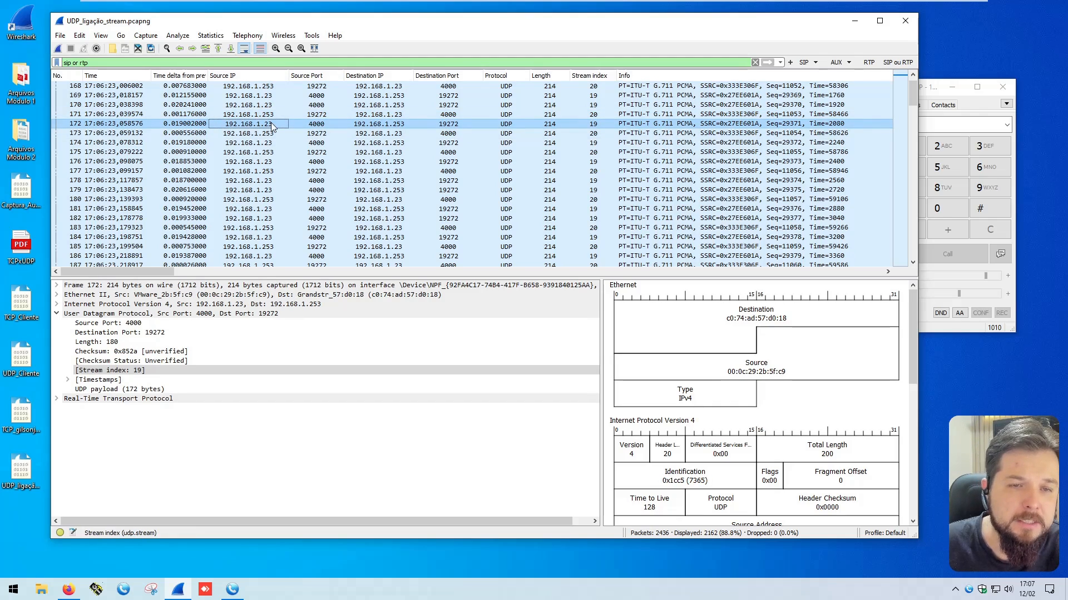
pyautogui.click(387, 125)
pyautogui.click(594, 125)
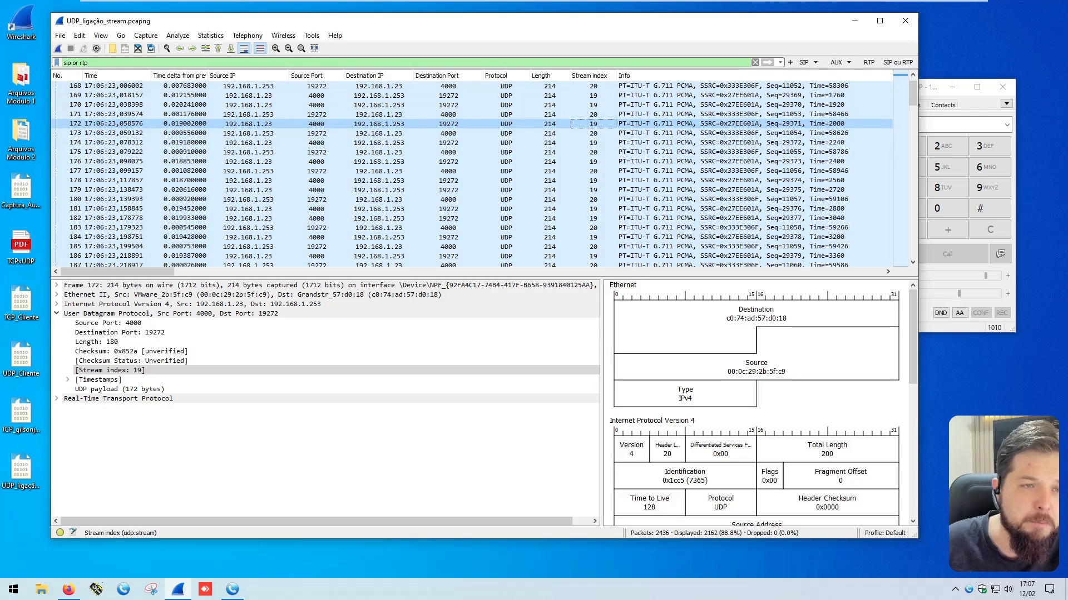
pyautogui.moveTo(76, 63); pyautogui.dragTo(96, 63)
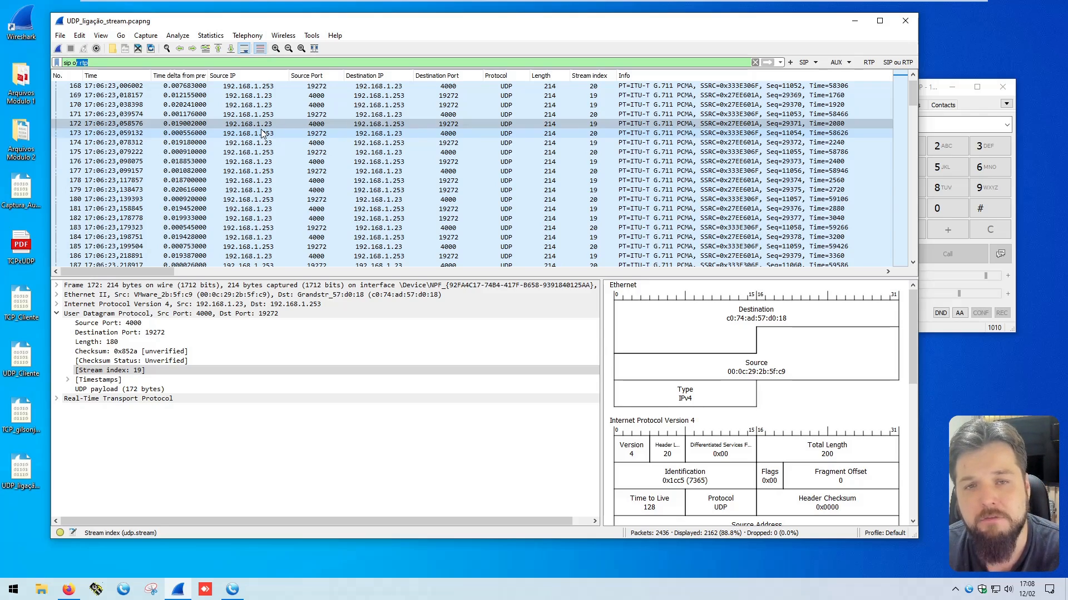
# Step: Expand the Real-Time Transport Protocol details of packet 172 and compare its Synchronization Source identifier with its Stream index
pyautogui.click(595, 125)
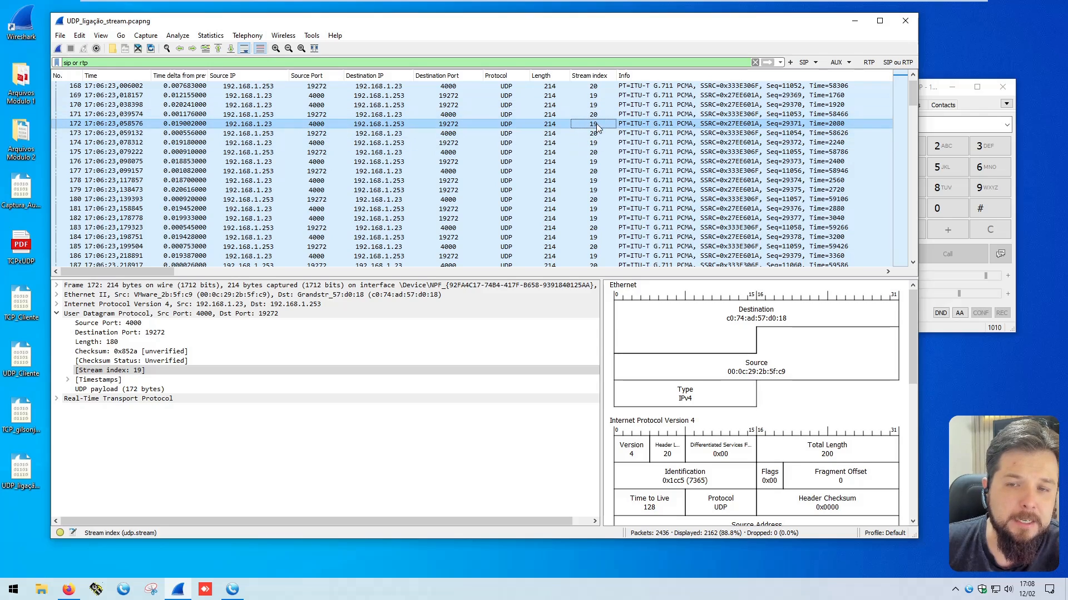
pyautogui.click(57, 399)
pyautogui.click(219, 503)
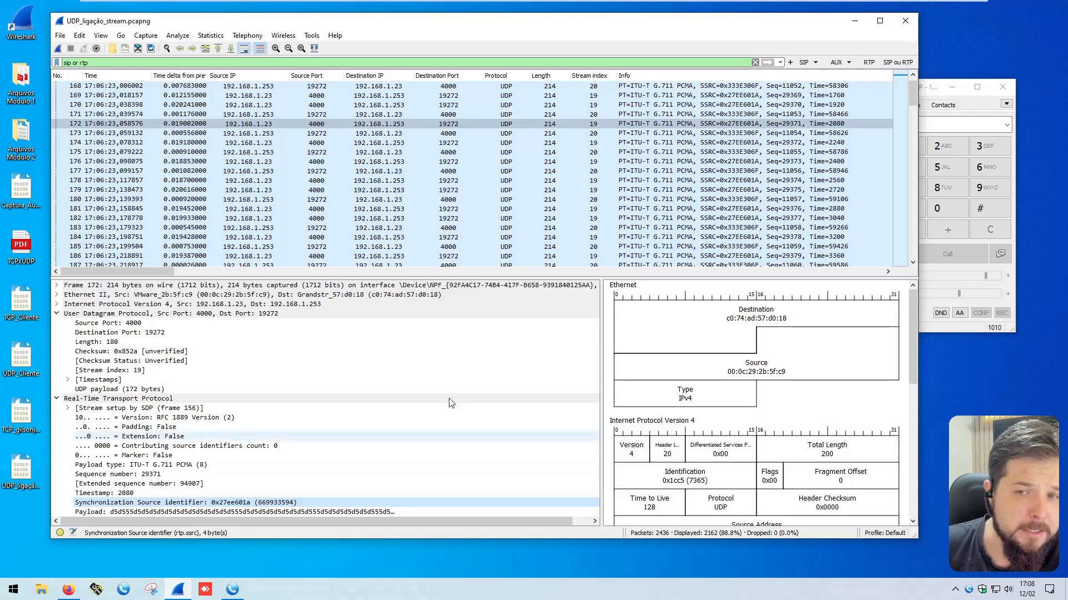
pyautogui.click(595, 124)
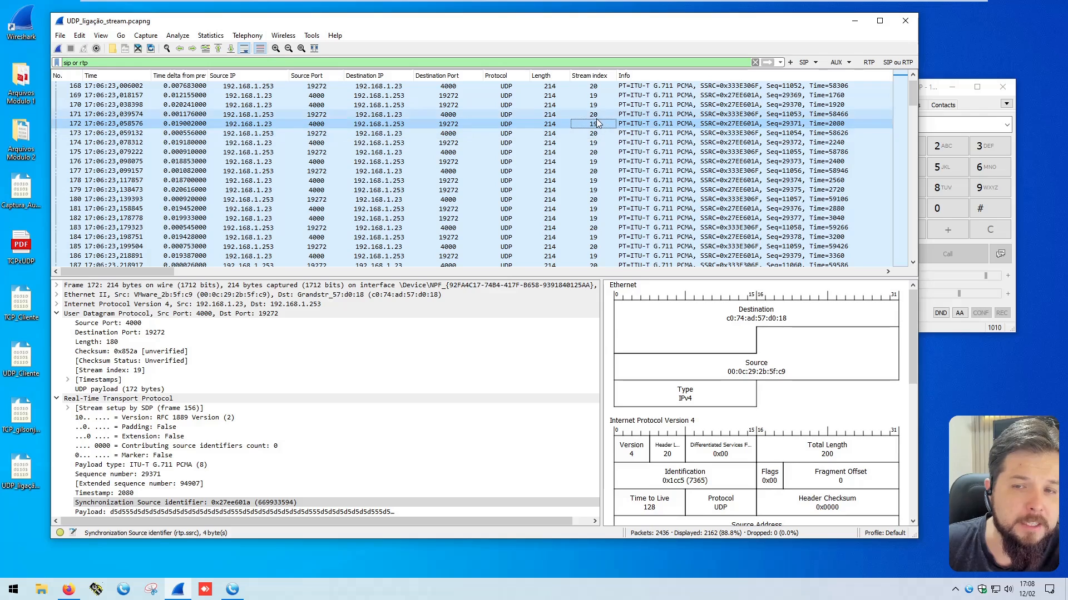
pyautogui.click(157, 503)
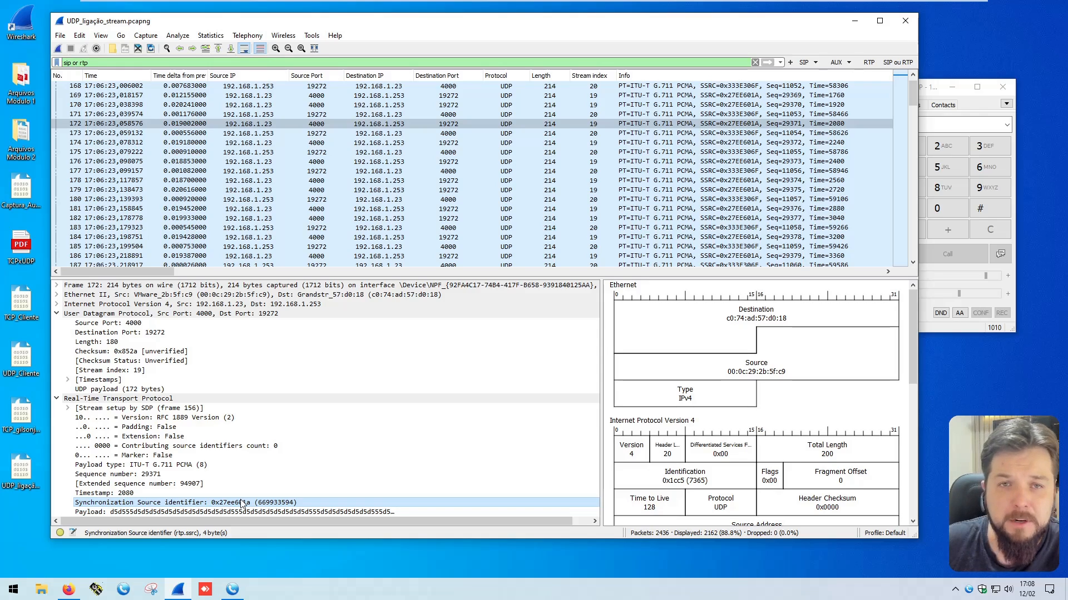
pyautogui.click(593, 124)
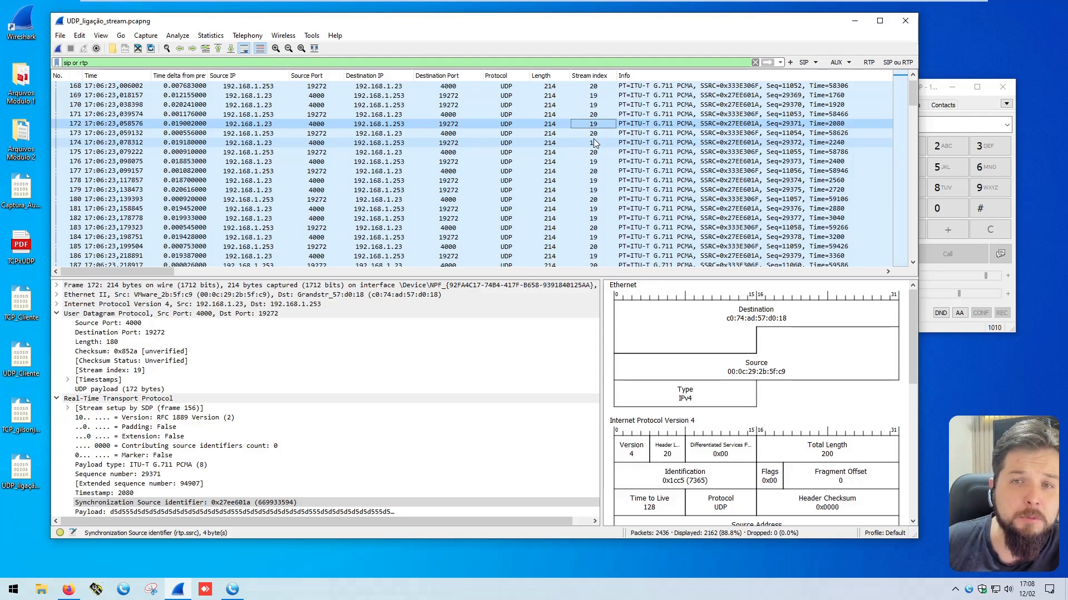
# Step: Review the source and destination IPs and ports of packet 172 together with its Stream index
pyautogui.click(285, 123)
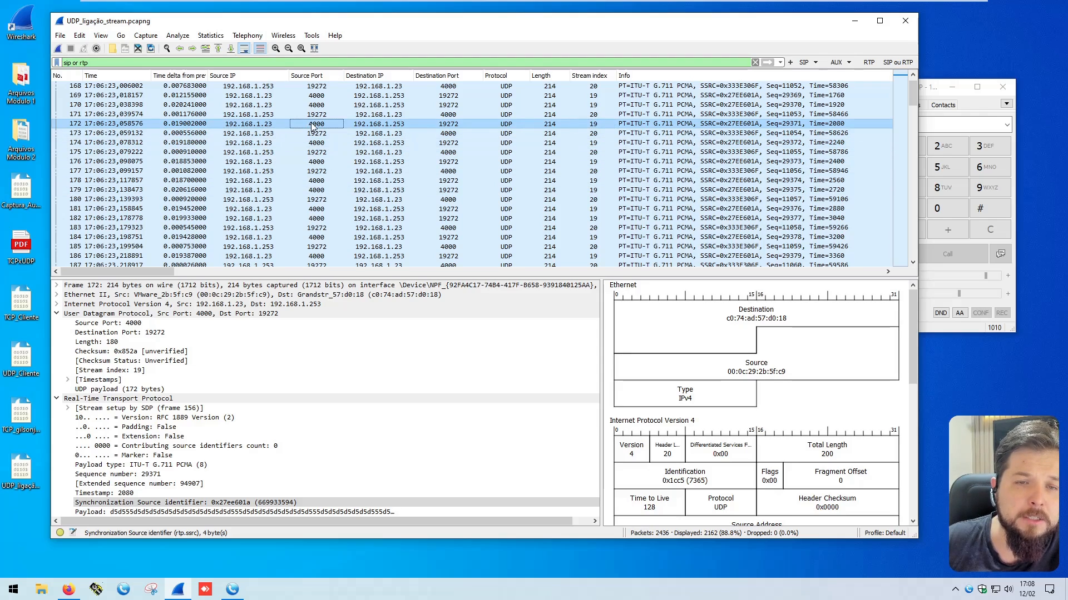
pyautogui.click(384, 124)
pyautogui.click(449, 124)
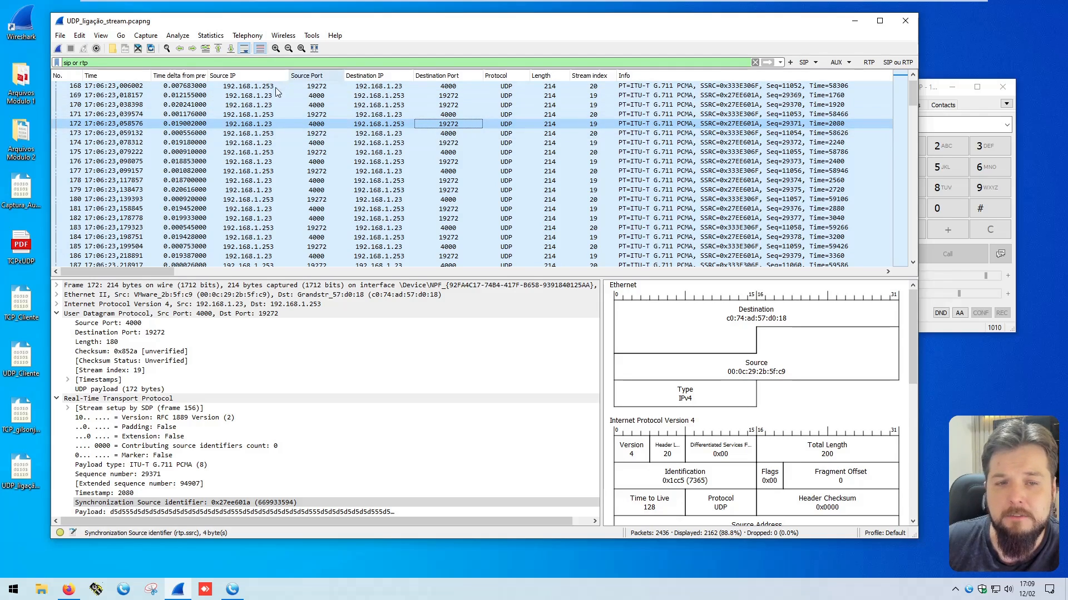
pyautogui.click(259, 123)
pyautogui.click(324, 124)
pyautogui.click(384, 125)
pyautogui.click(452, 124)
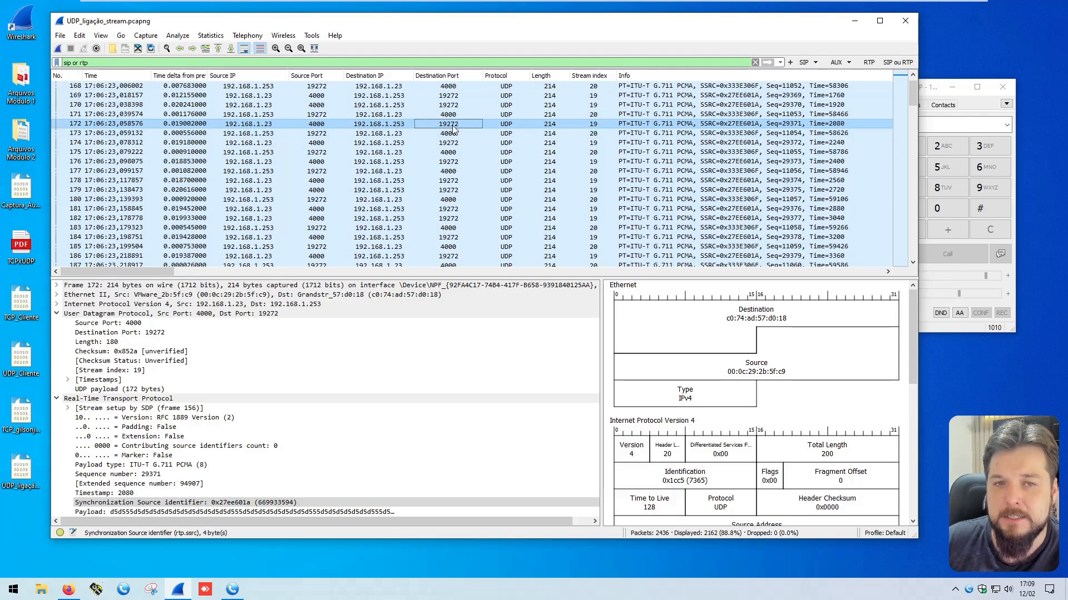
pyautogui.click(594, 124)
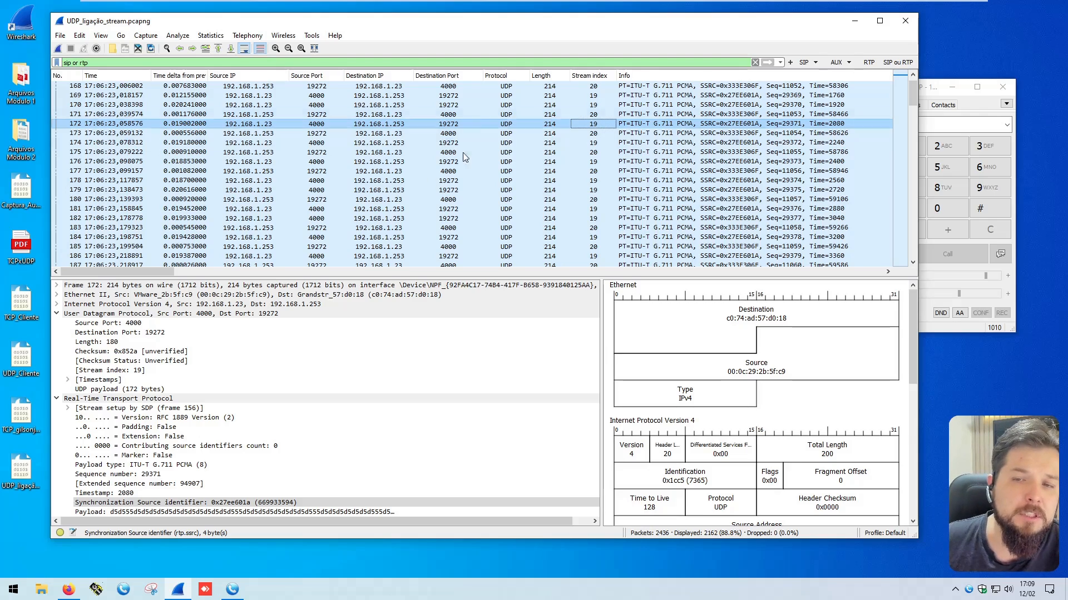
# Step: Collapse the RTP details of packet 172 and apply its UDP Stream index as the filter udp.stream == 19
pyautogui.click(57, 399)
pyautogui.click(123, 372)
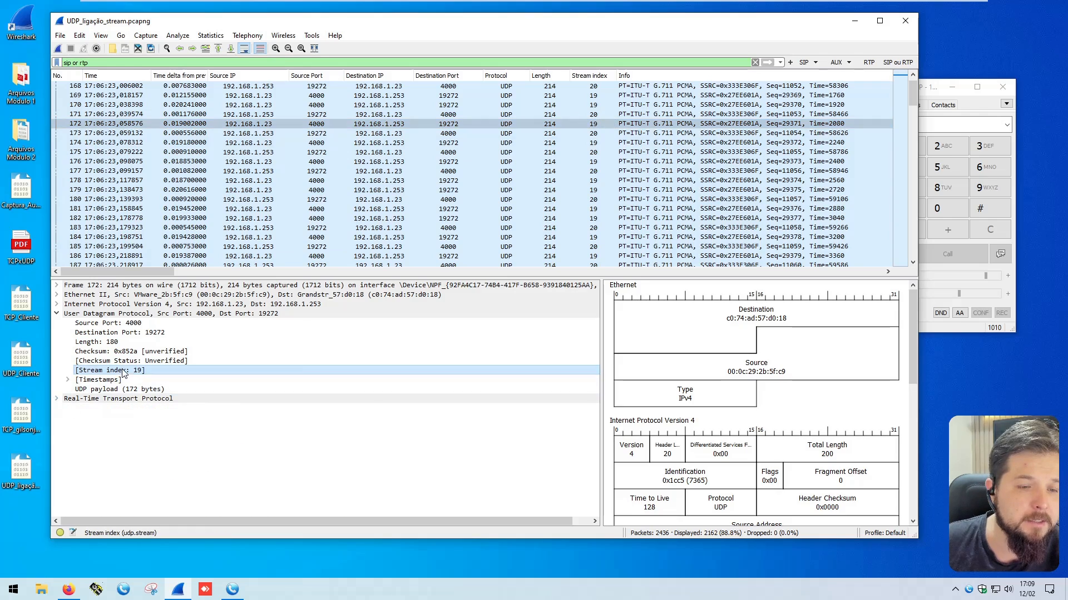
pyautogui.rightClick(123, 371)
pyautogui.moveTo(241, 181)
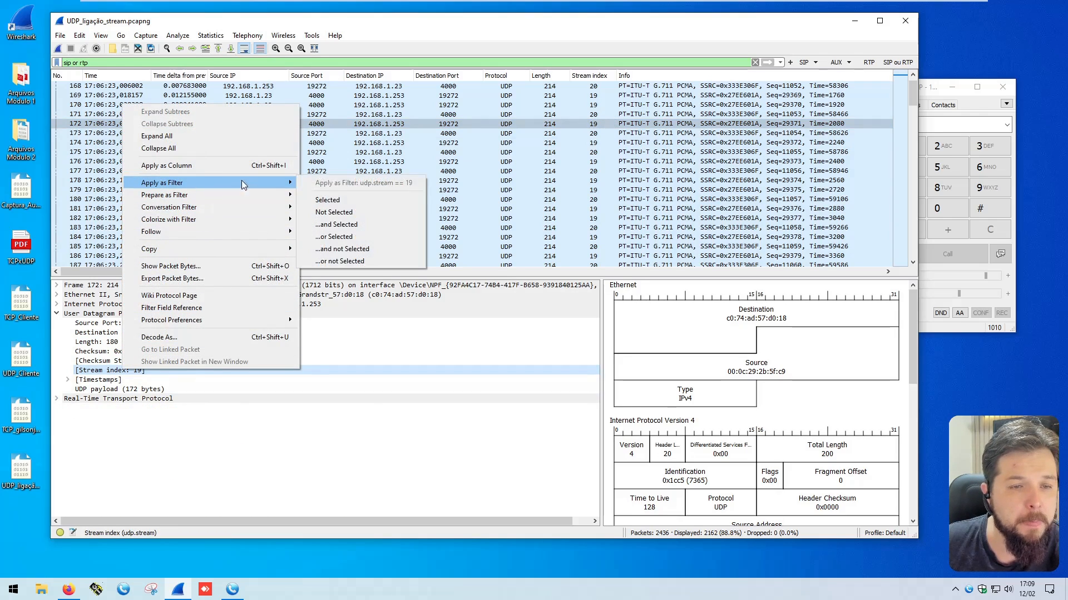
pyautogui.click(330, 199)
pyautogui.scroll(-5, 434, 167)
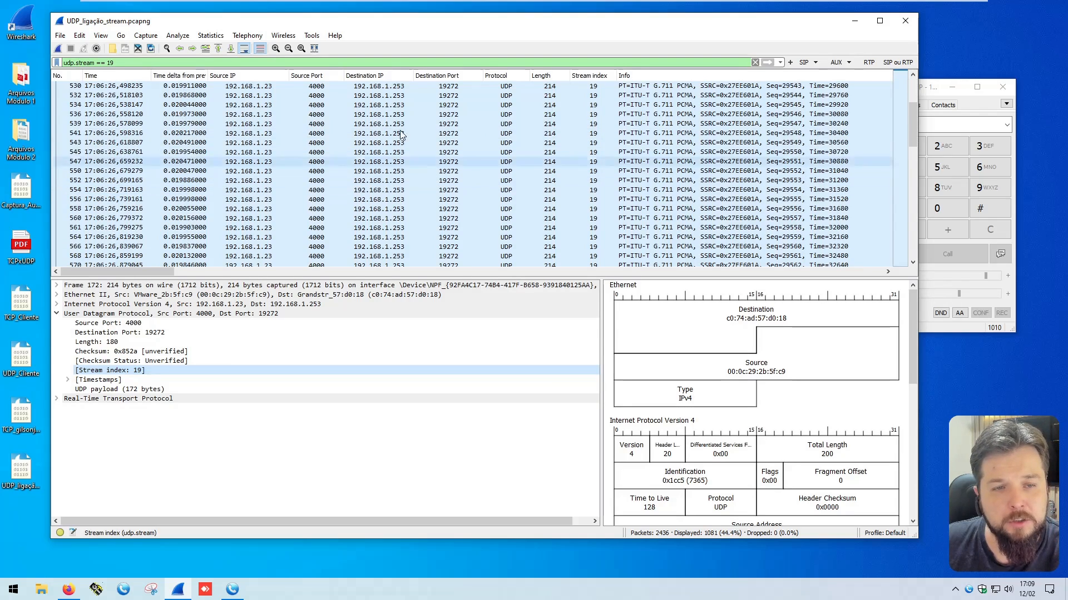
# Step: Check the destination IP, source port and destination port of packet 539 in the filtered stream
pyautogui.click(406, 124)
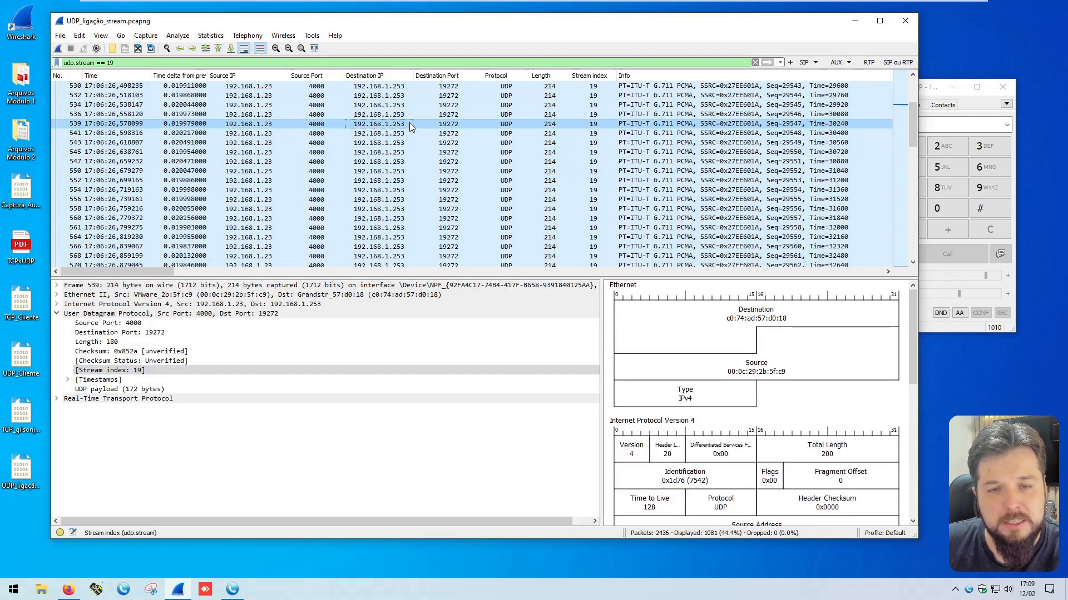
pyautogui.click(316, 125)
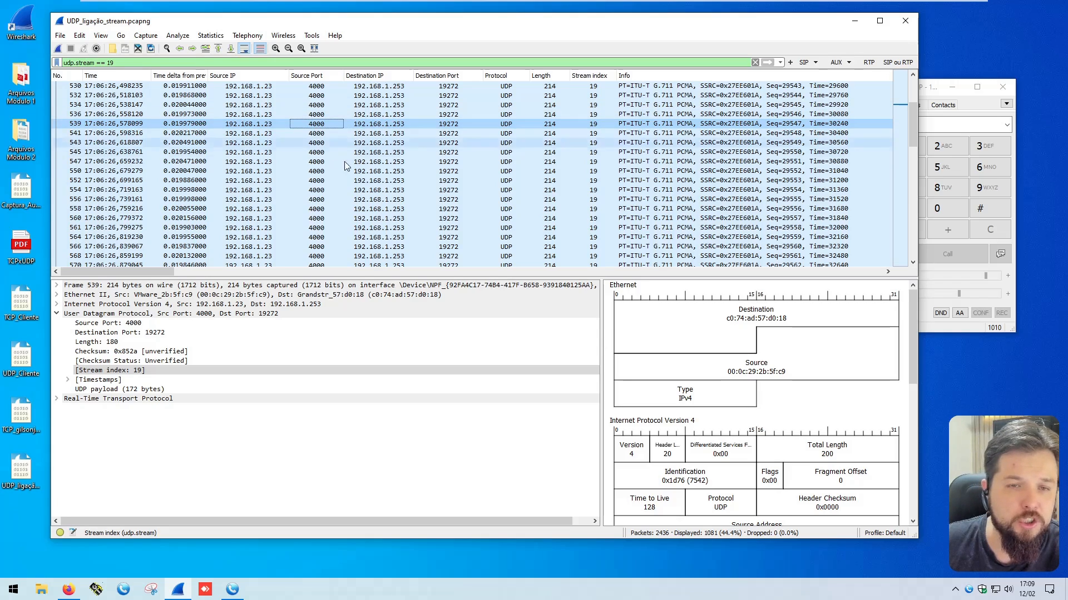
pyautogui.click(448, 125)
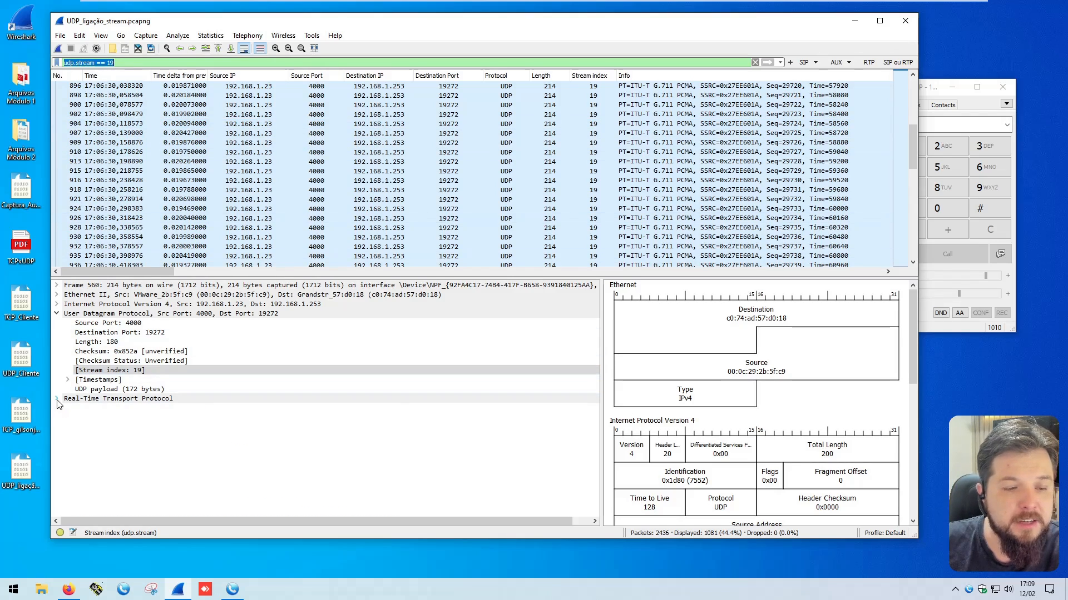
# Step: Expand the RTP details of packet 560 and apply its Synchronization Source identifier as the filter rtp.ssrc == 0x27ee601a
pyautogui.click(56, 398)
pyautogui.click(273, 503)
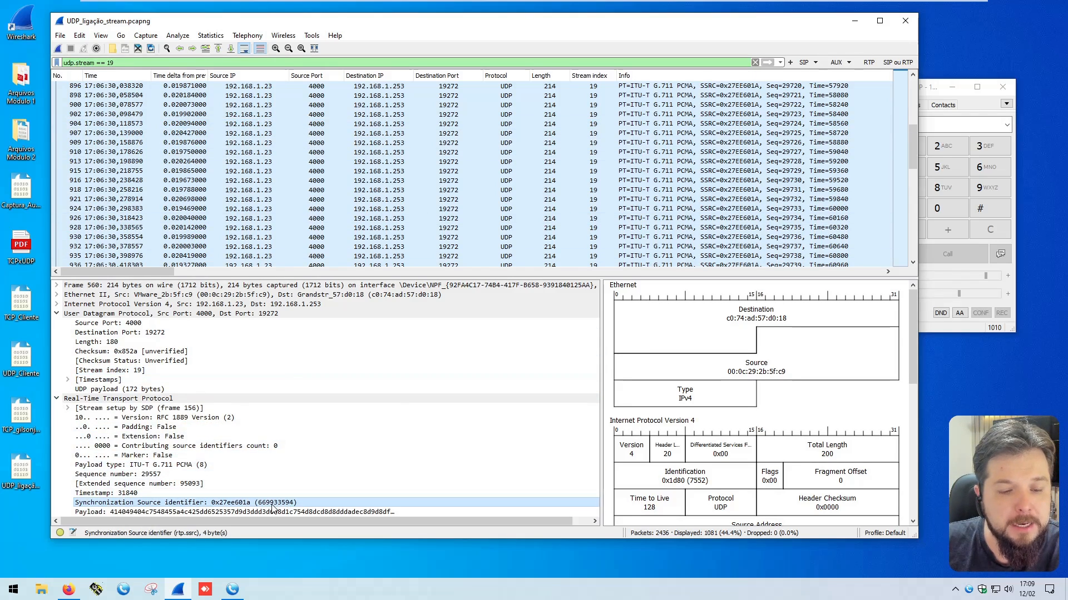
pyautogui.click(114, 63)
pyautogui.hotkey('ctrl', 'a')
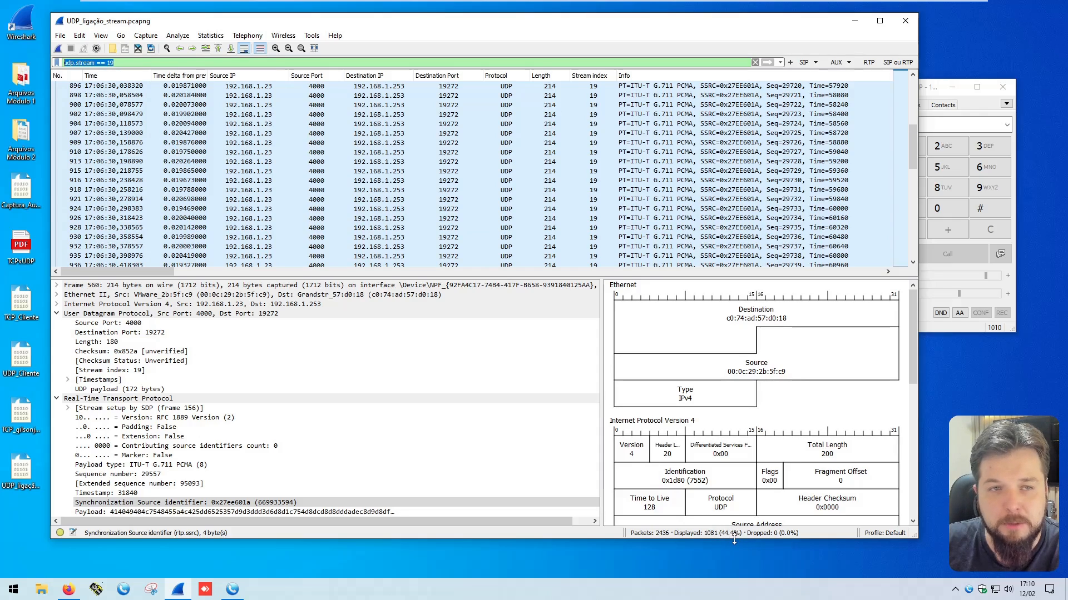
pyautogui.rightClick(233, 503)
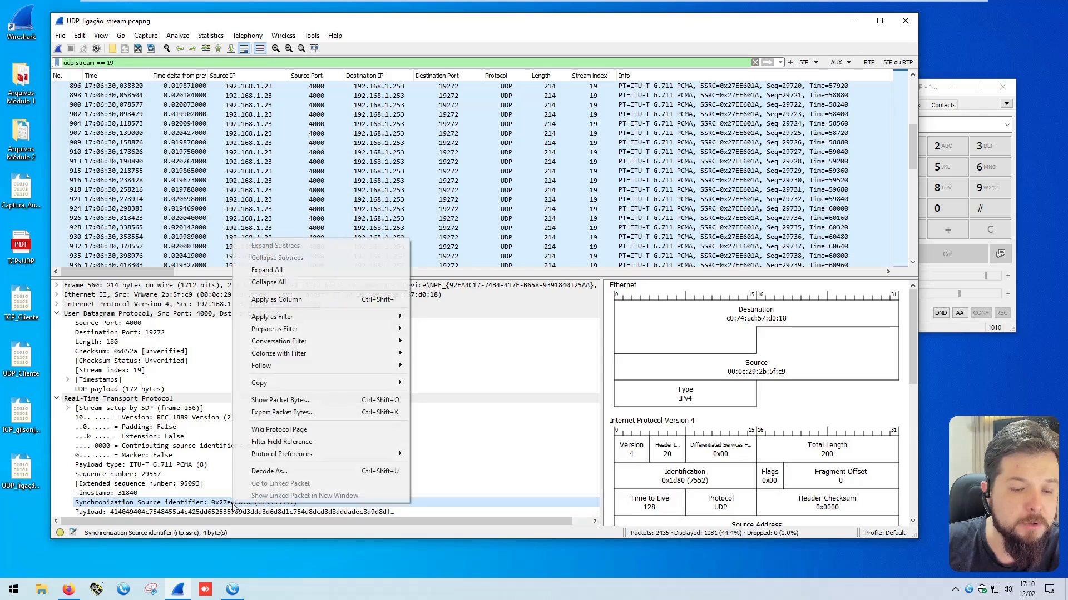
pyautogui.moveTo(372, 318)
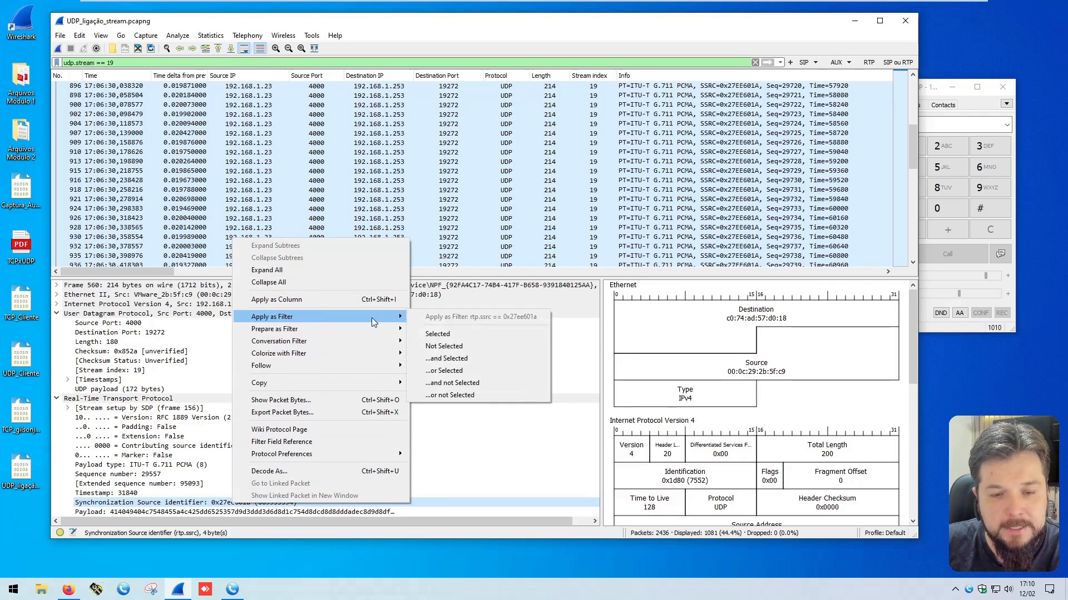
pyautogui.click(434, 335)
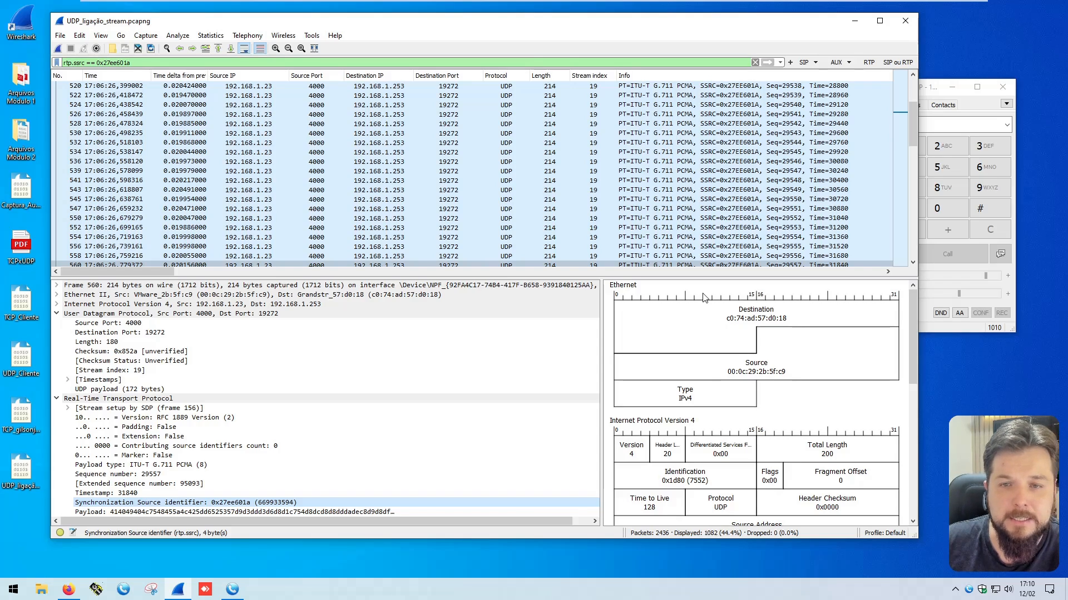
# Step: Check the source IP, ports, protocol, length and Stream index of packet 155, the first packet in the SSRC-filtered list
pyautogui.moveTo(913, 122); pyautogui.dragTo(912, 82)
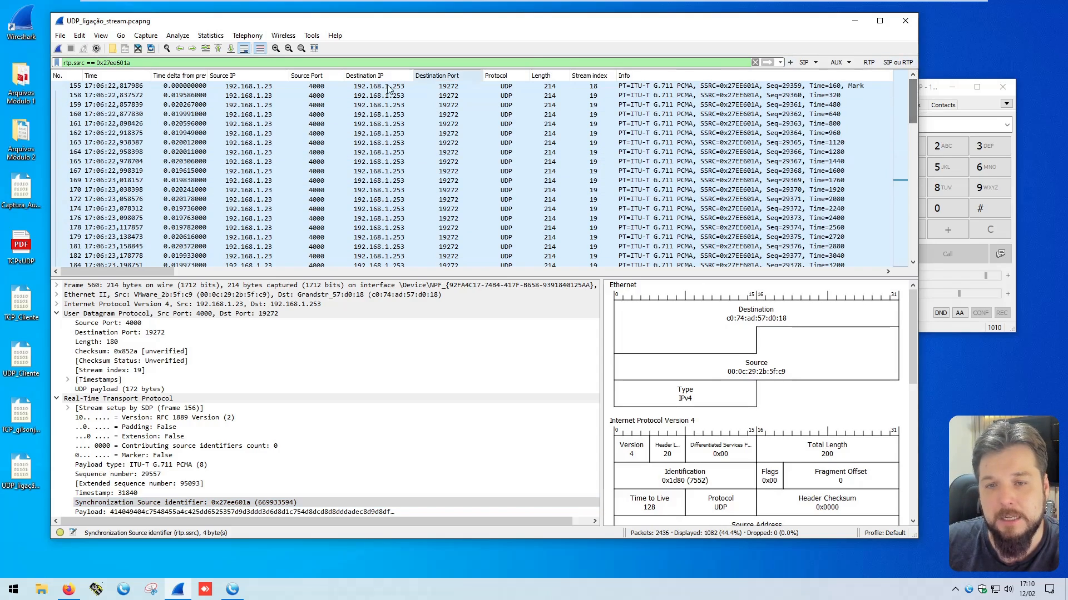
pyautogui.click(598, 86)
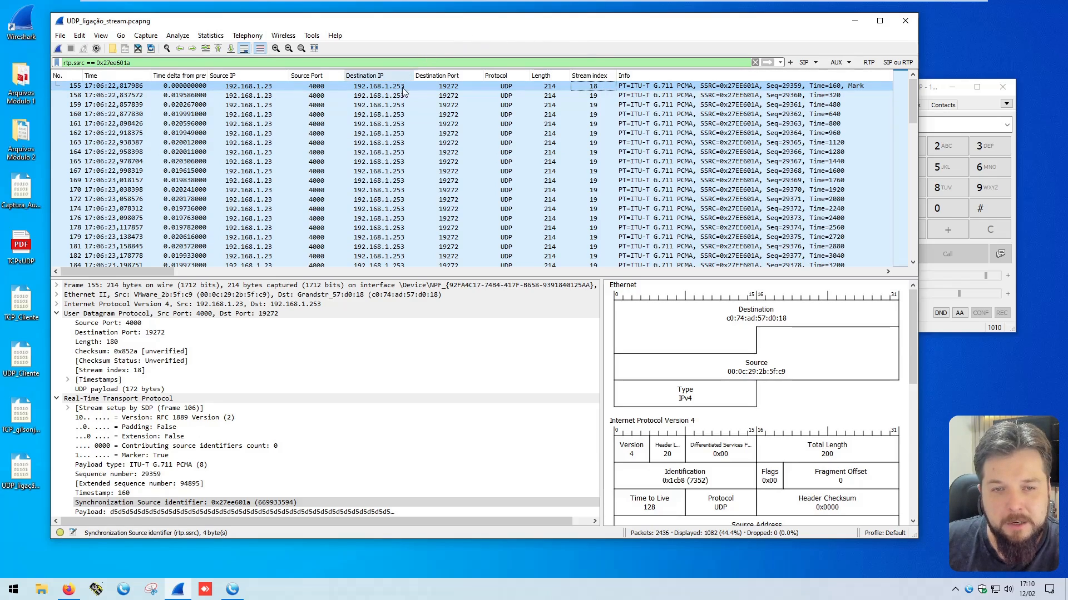
pyautogui.click(265, 87)
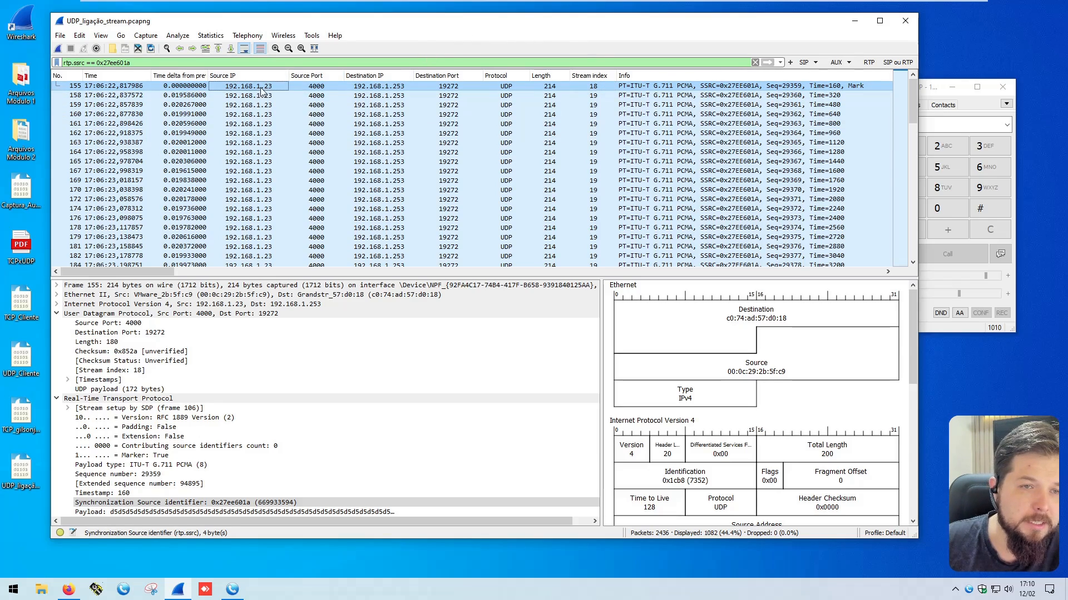
pyautogui.click(321, 88)
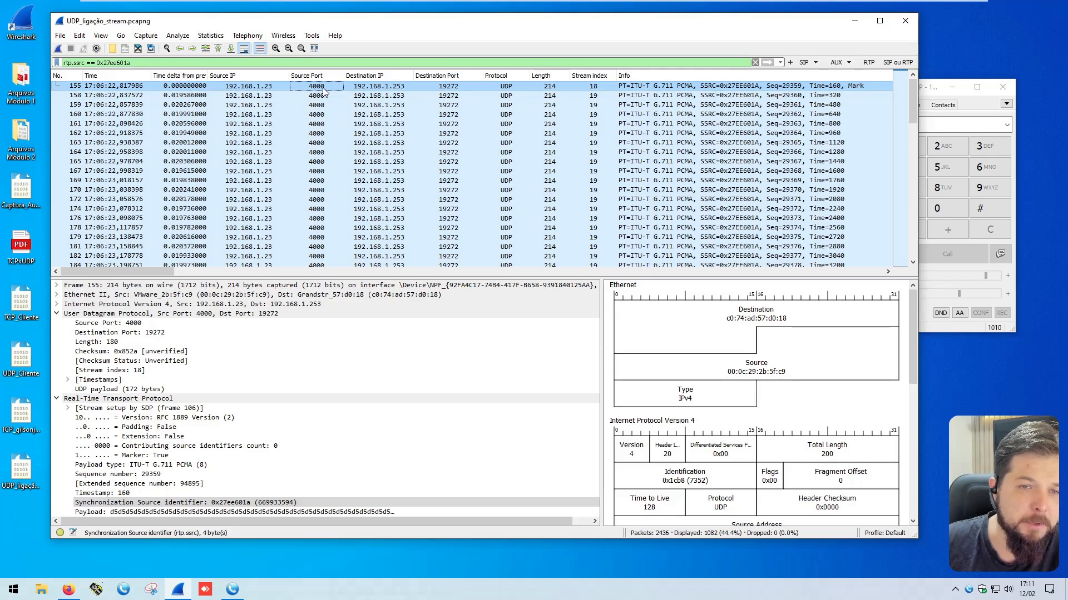
pyautogui.click(443, 87)
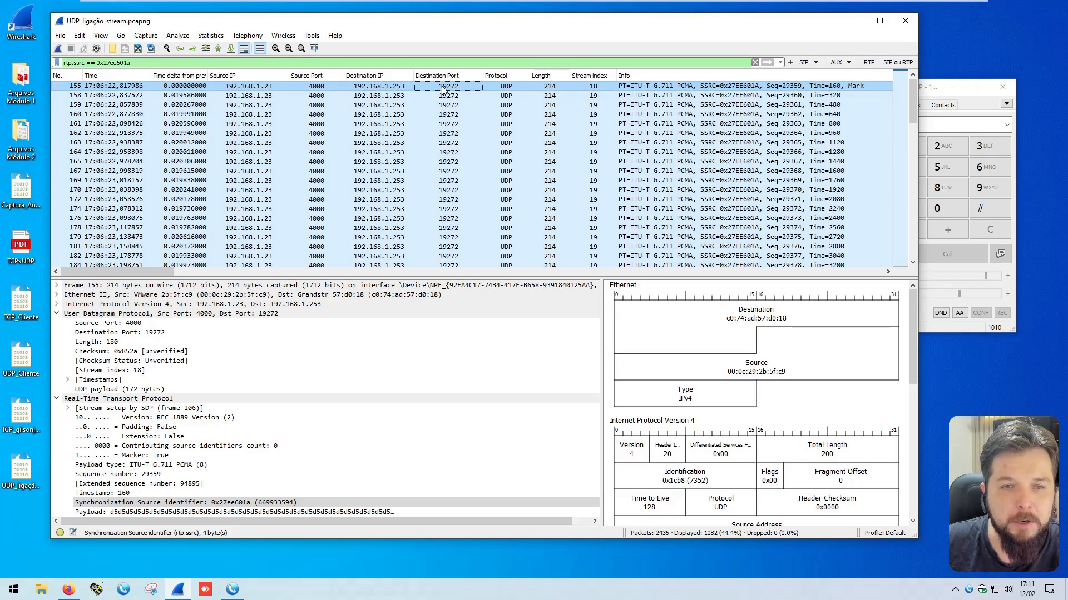
pyautogui.click(516, 89)
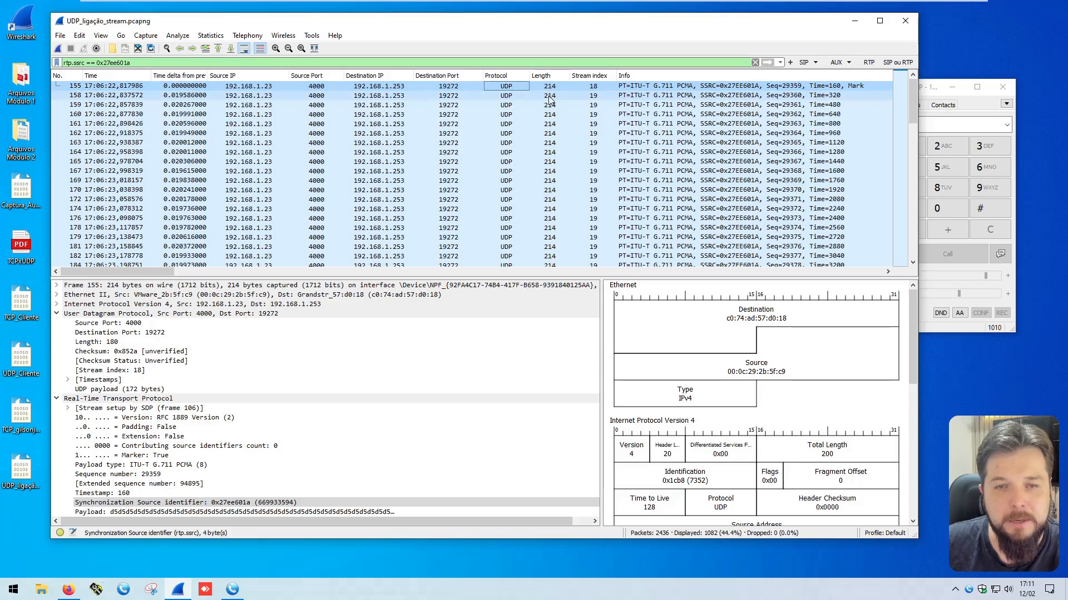
pyautogui.click(551, 87)
pyautogui.click(594, 88)
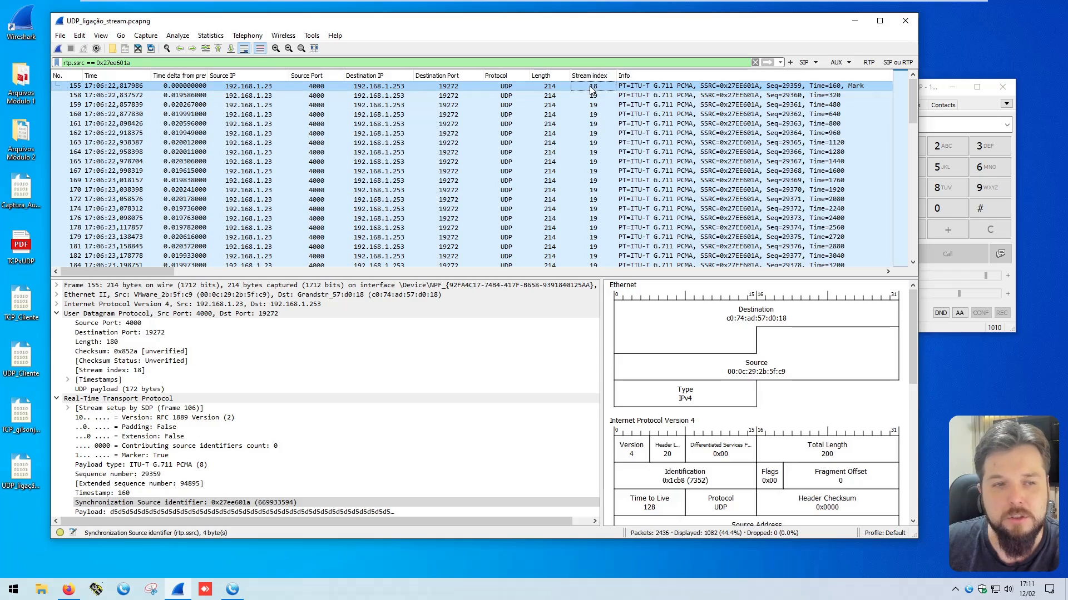
# Step: Collapse the UDP details and compare the Stream index and Synchronization Source identifier of packets 158 and 155
pyautogui.click(215, 96)
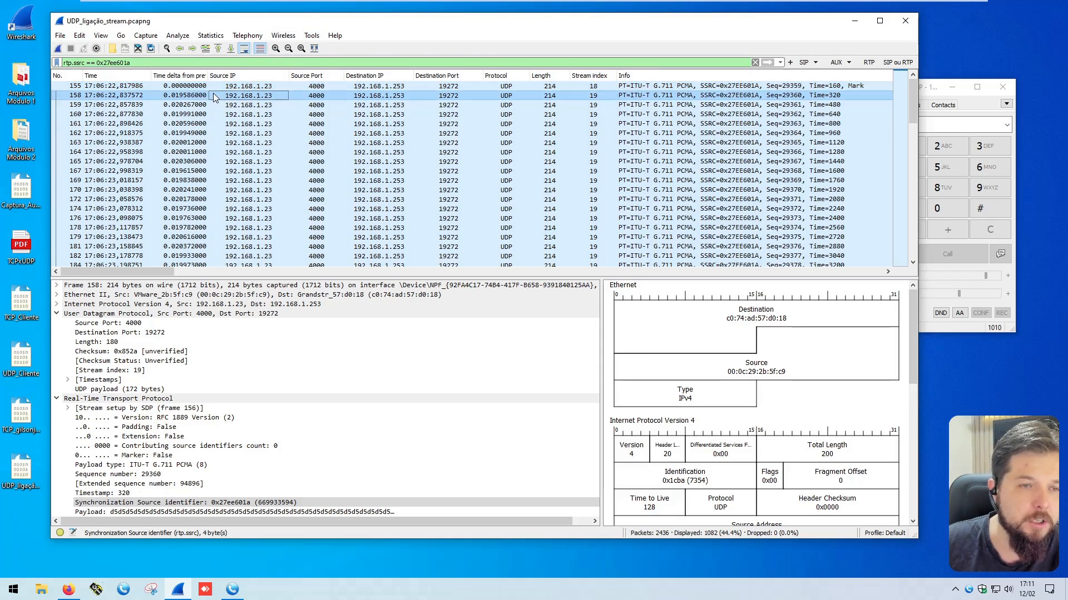
pyautogui.click(182, 96)
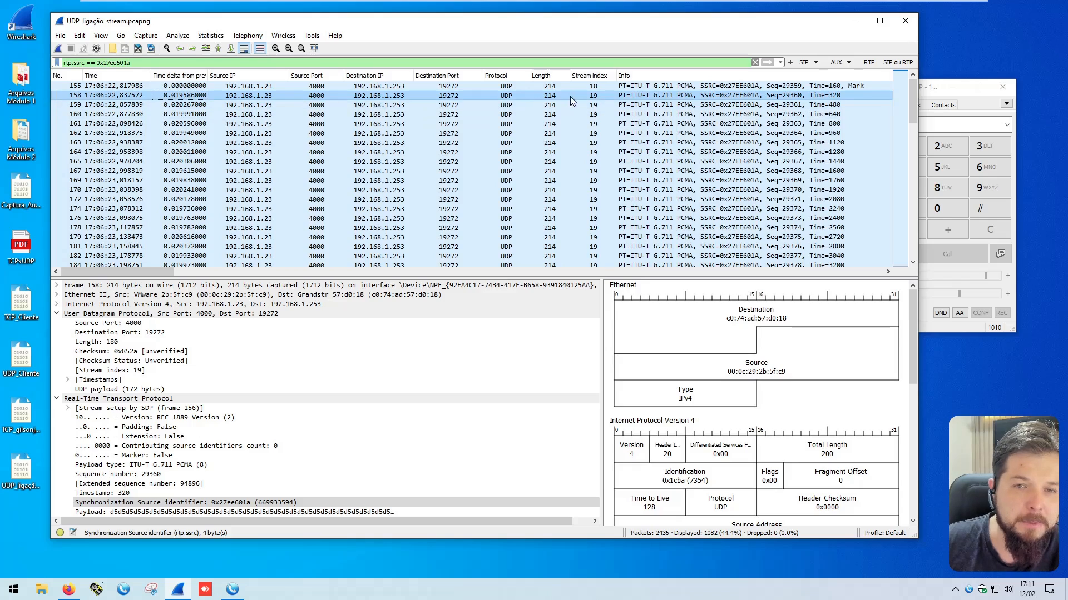
pyautogui.click(601, 95)
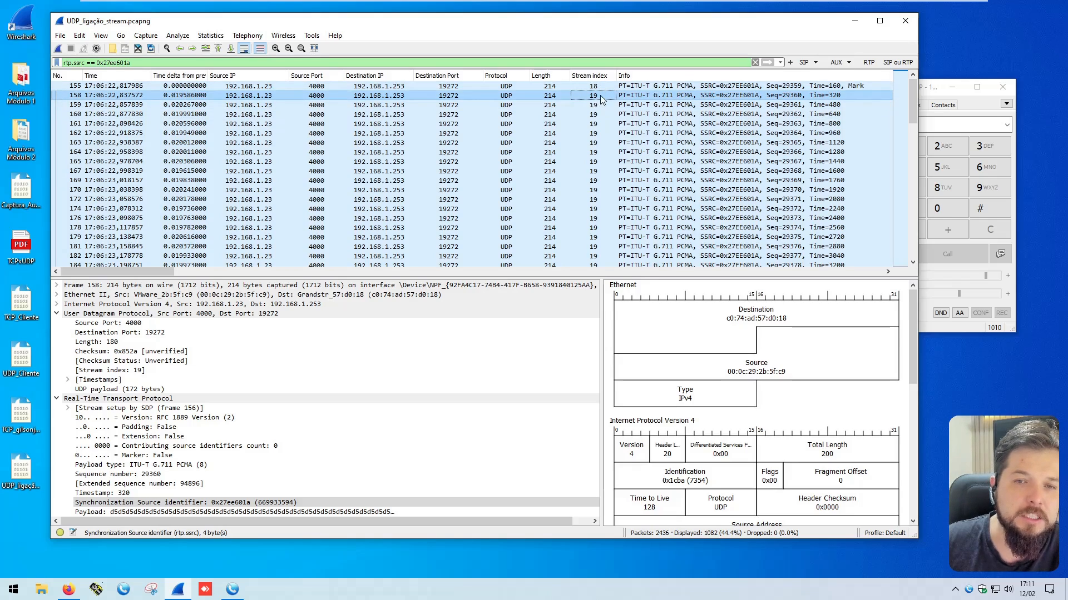
pyautogui.click(56, 313)
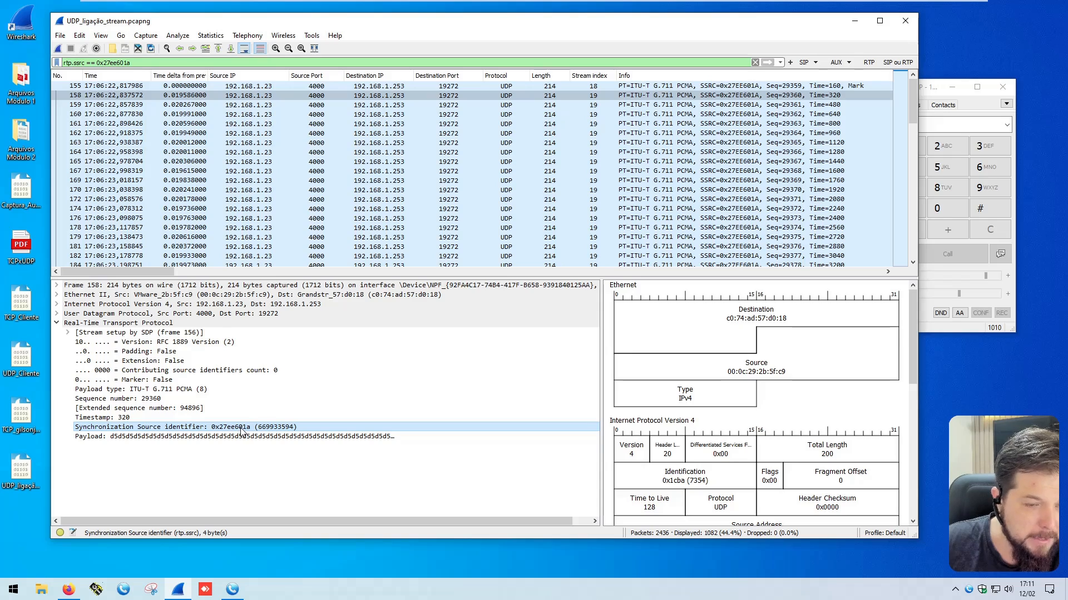
pyautogui.click(592, 85)
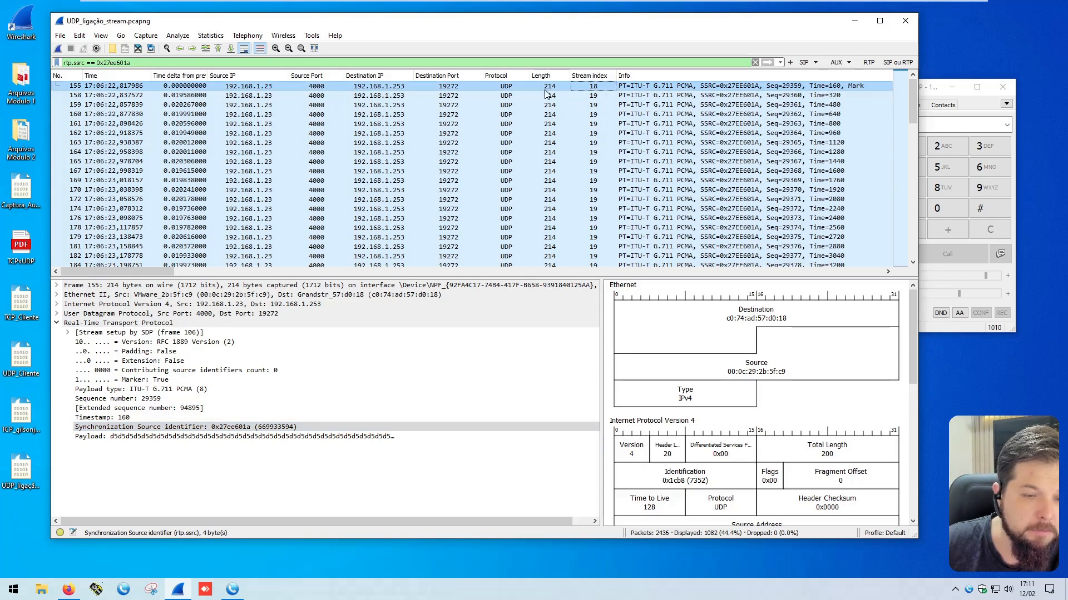
pyautogui.click(251, 427)
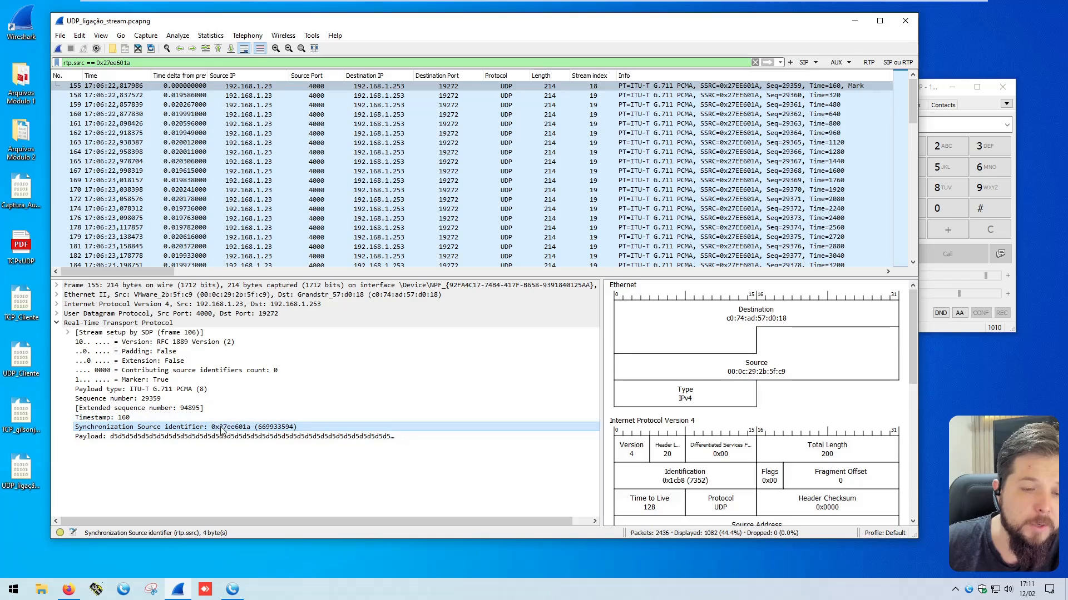
pyautogui.click(593, 86)
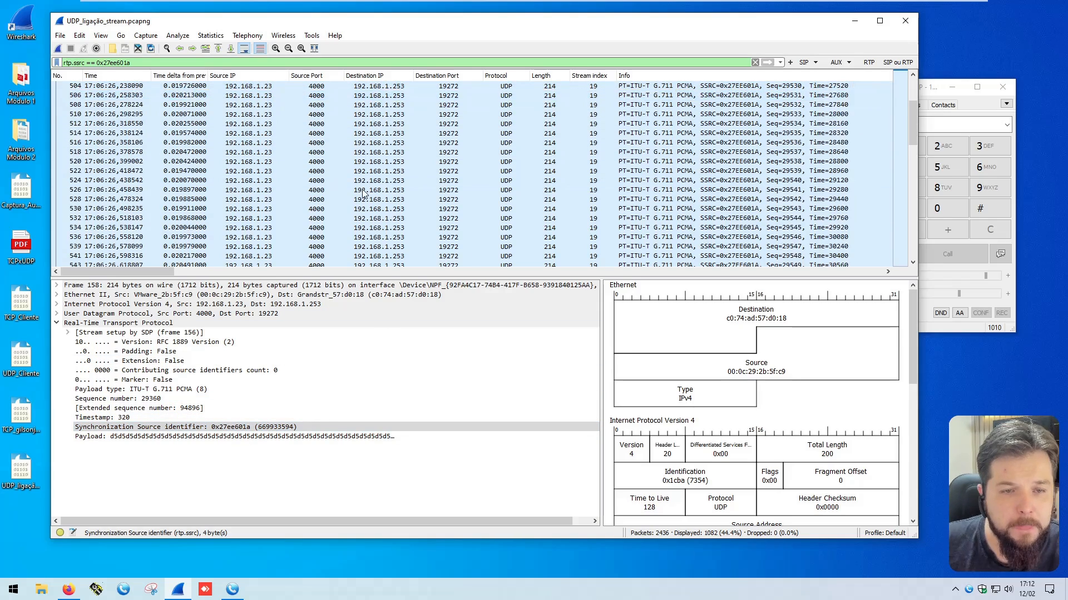
pyautogui.click(259, 92)
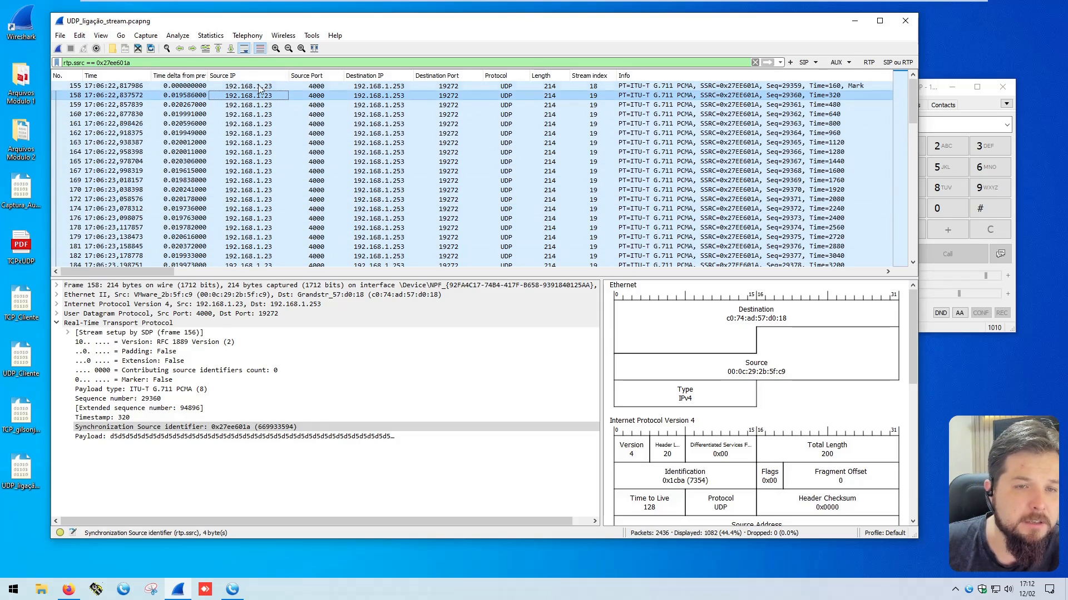
# Step: Replace the display filter with udp.srcport == 4000 and udp.dstport == 19272 and apply it
pyautogui.hotkey('ctrl', '/')
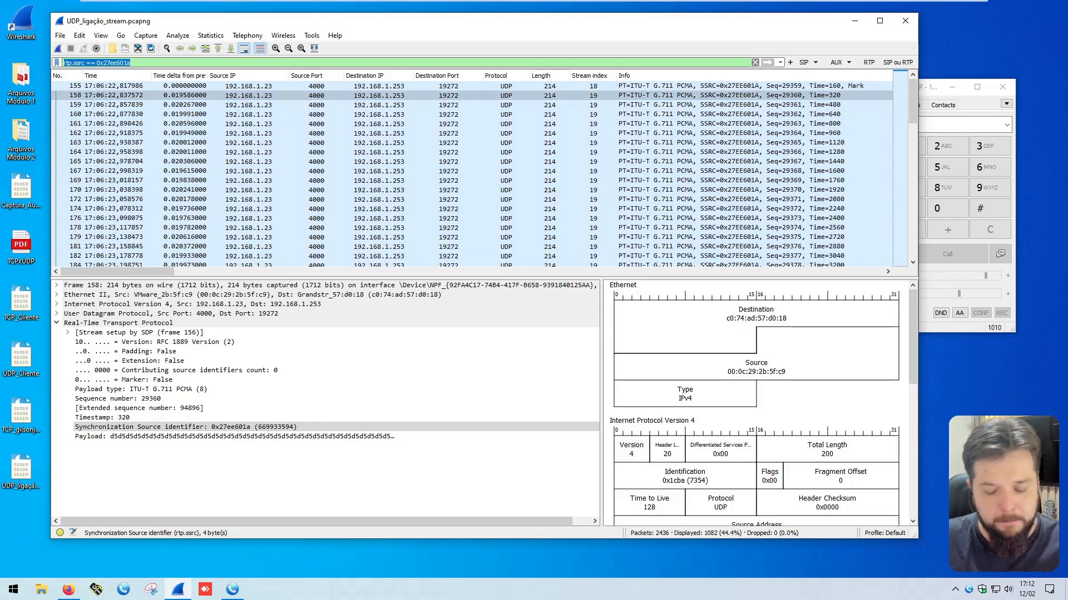
pyautogui.write('udp.src')
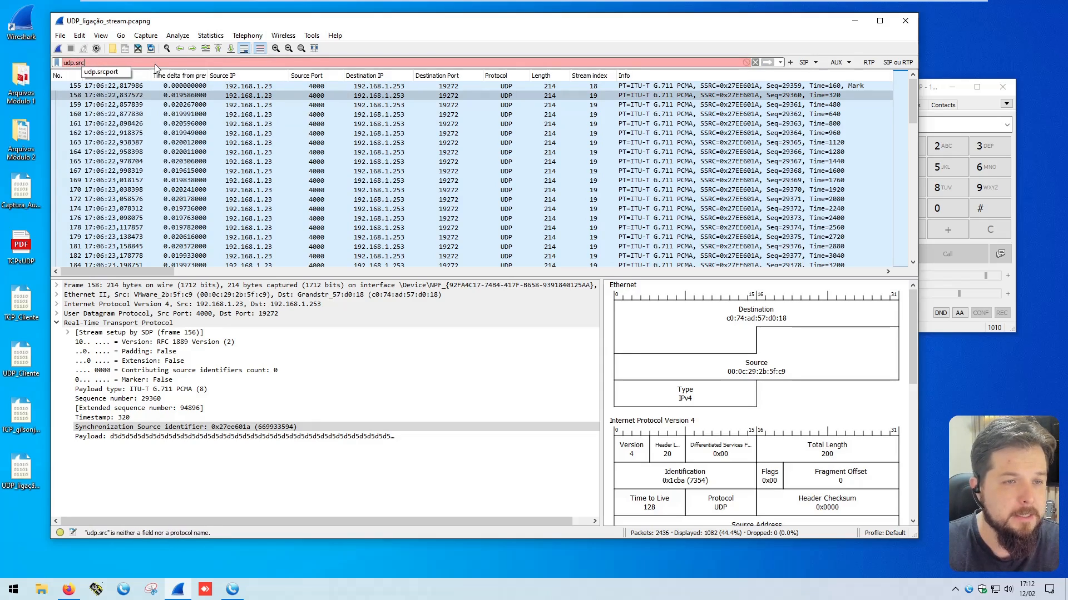
pyautogui.write('port == 4000 ')
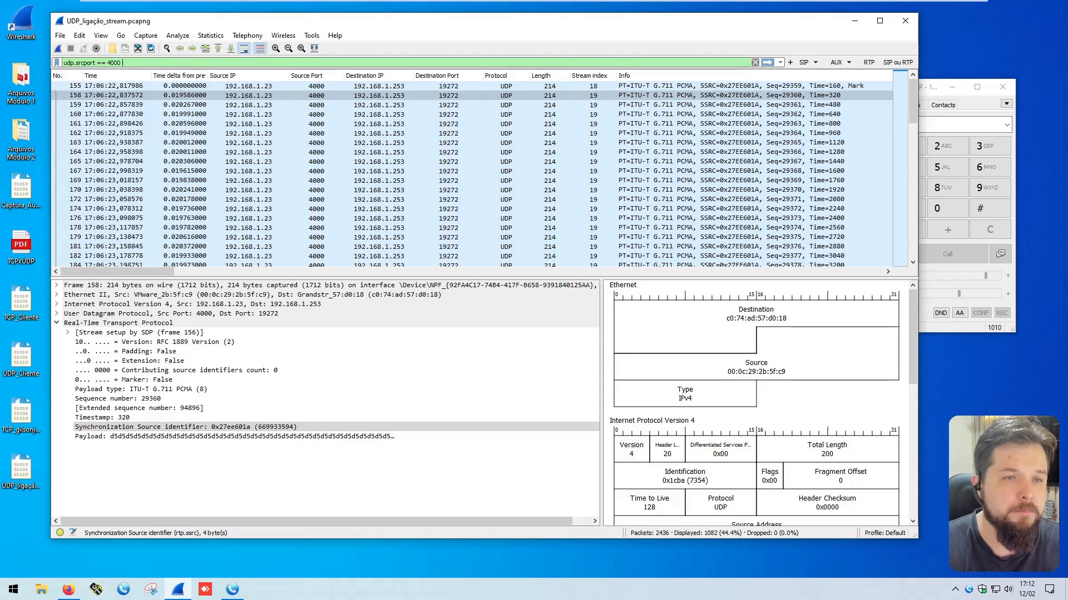
pyautogui.write('and udp.sd')
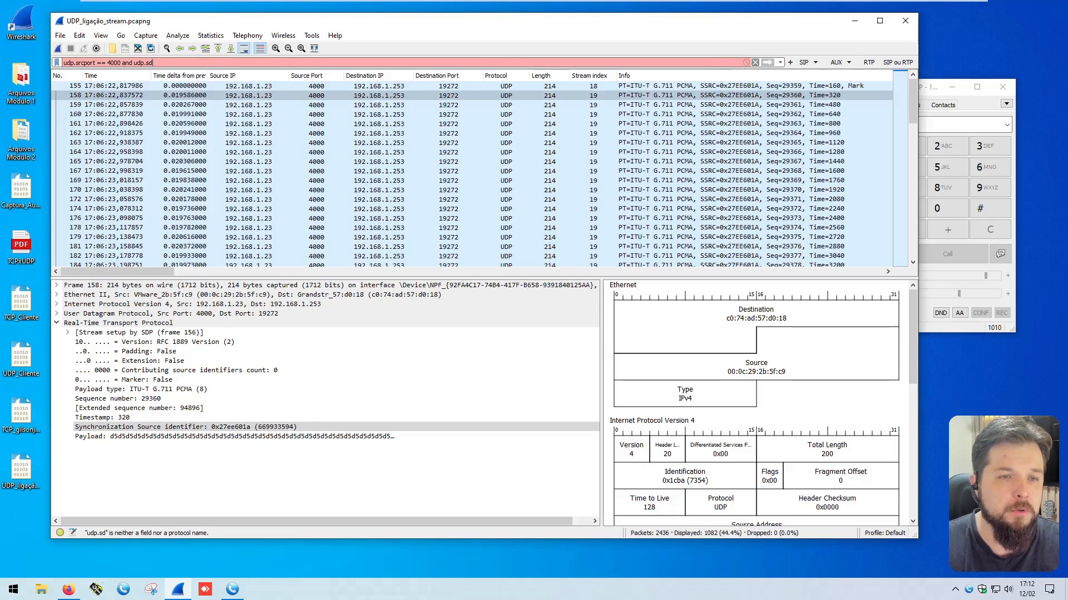
pyautogui.press('BackSpace')
pyautogui.press('BackSpace')
pyautogui.write('dstport == 1')
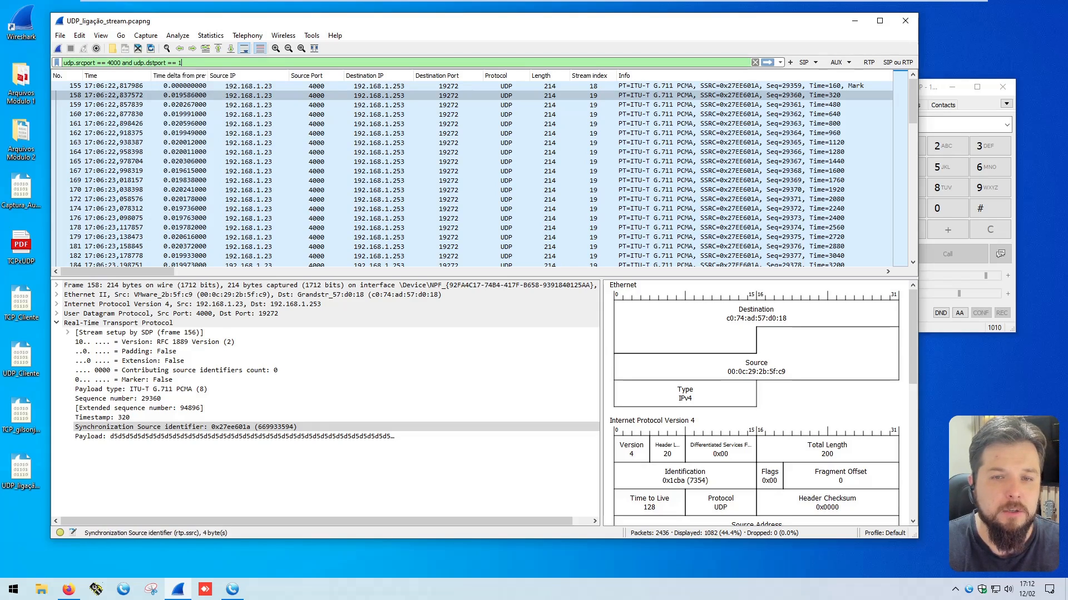
pyautogui.write('9272')
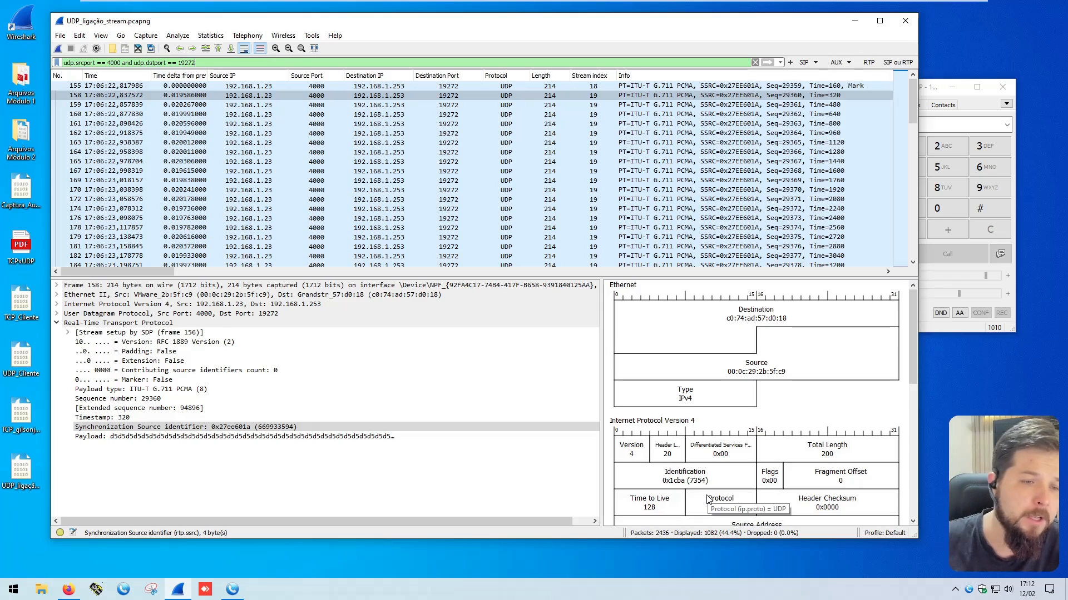
# Step: Examine the UDP header fields of packet 158, then collapse them and expand its Real-Time Transport Protocol details
pyautogui.click(56, 323)
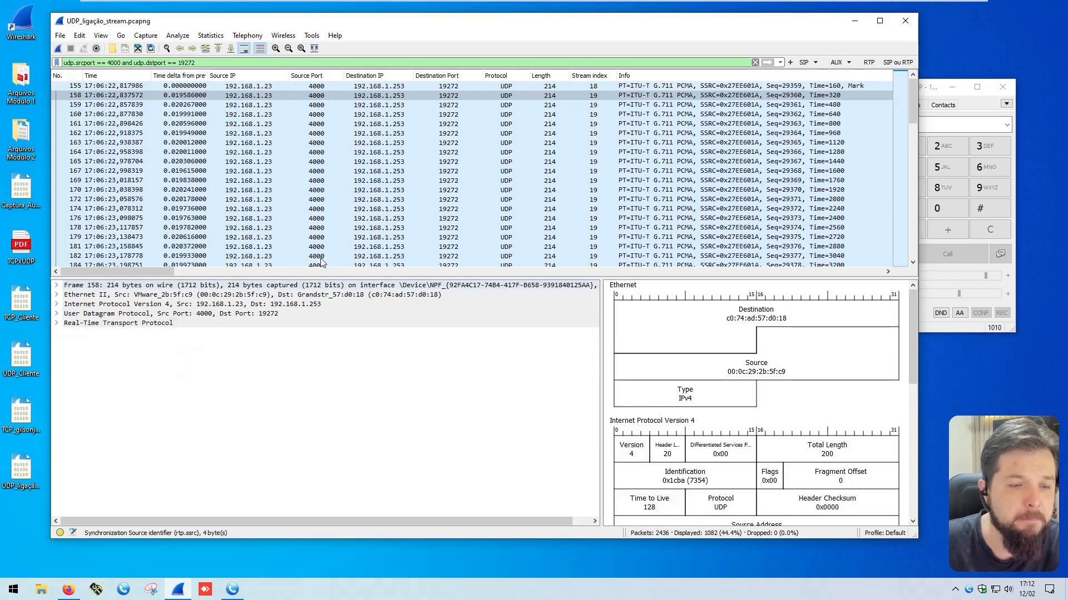
pyautogui.click(57, 314)
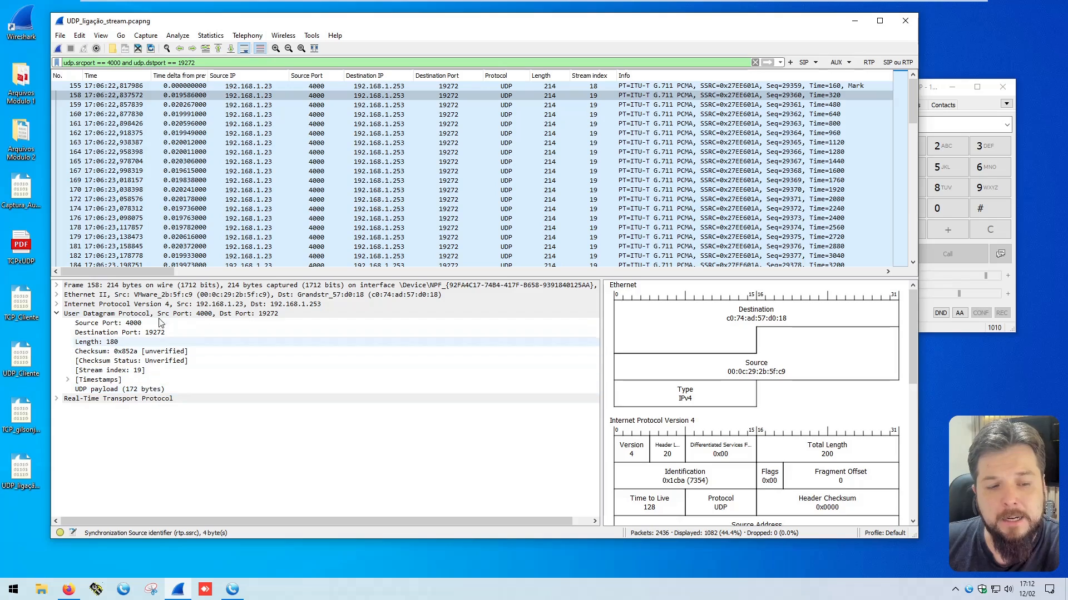
pyautogui.click(57, 314)
pyautogui.click(57, 323)
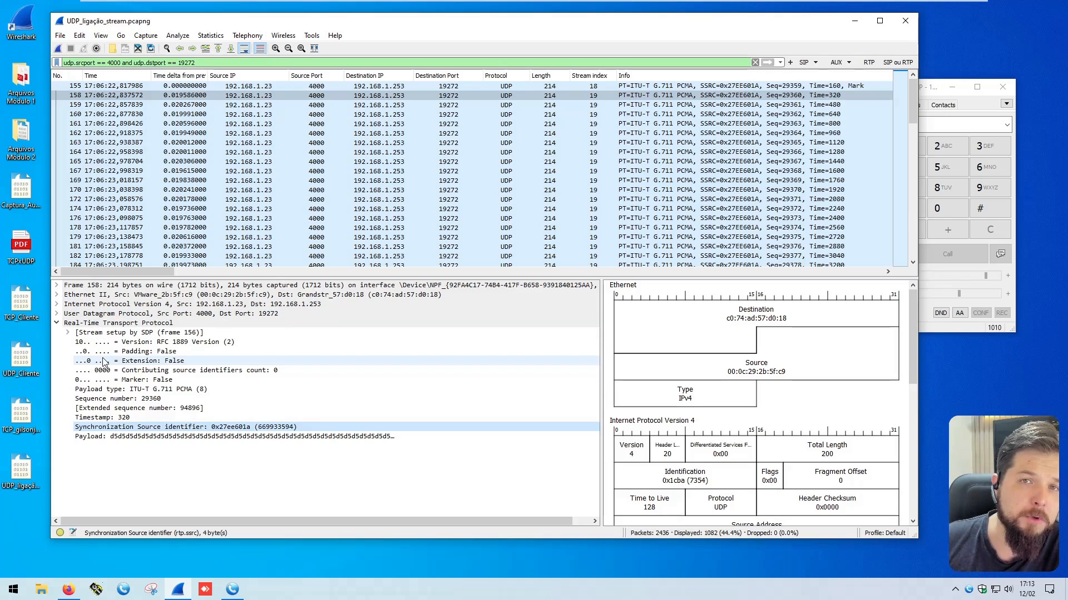
# Step: Add the RTP Sequence number of packet 158 as a packet list column and centre-align that column
pyautogui.click(112, 399)
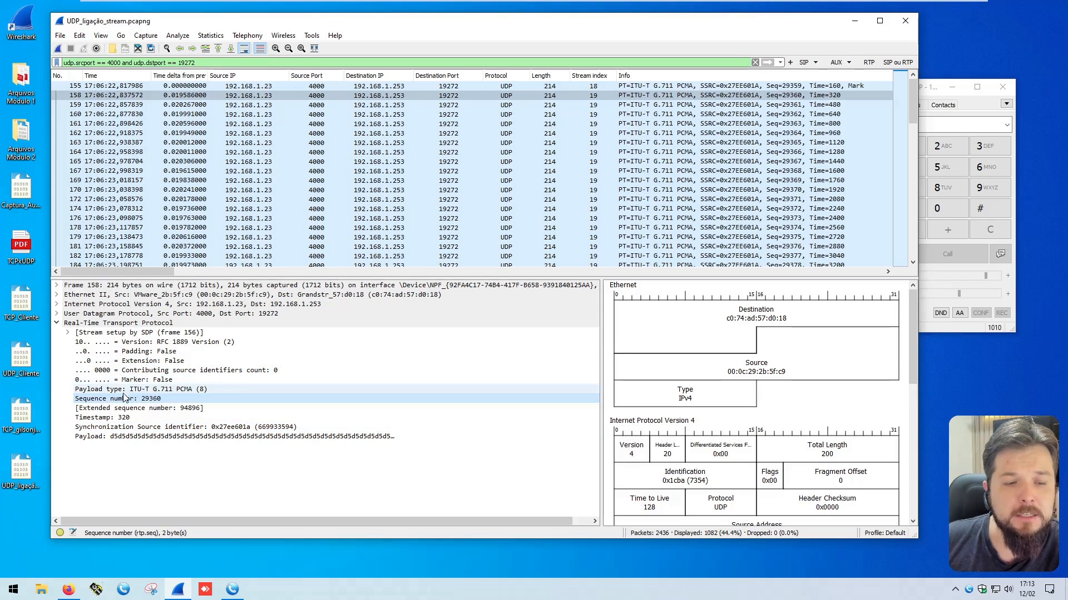
pyautogui.rightClick(128, 399)
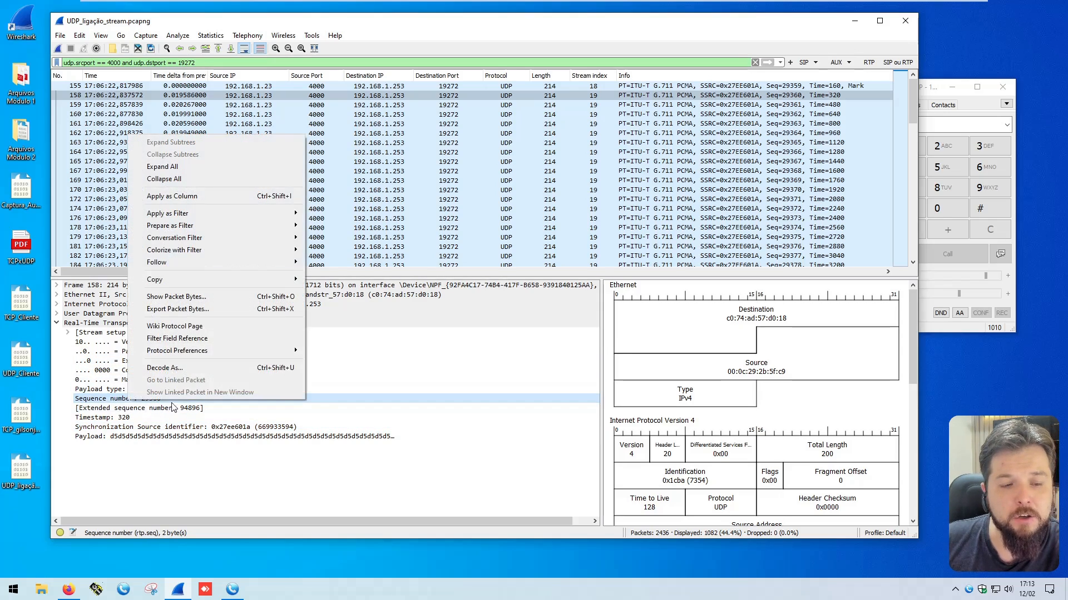
pyautogui.click(194, 196)
pyautogui.rightClick(655, 78)
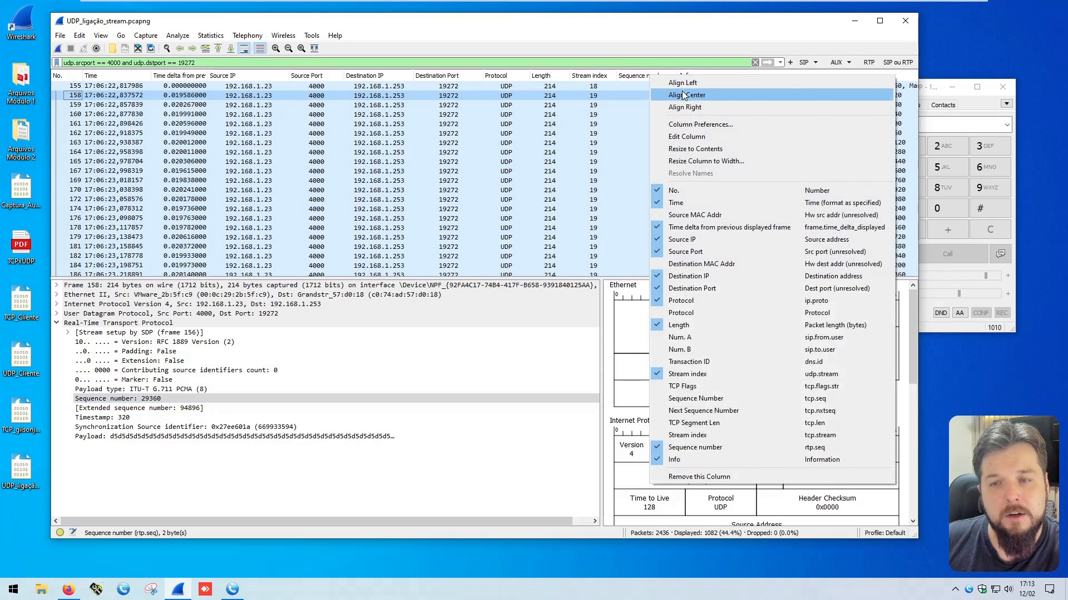
pyautogui.click(681, 92)
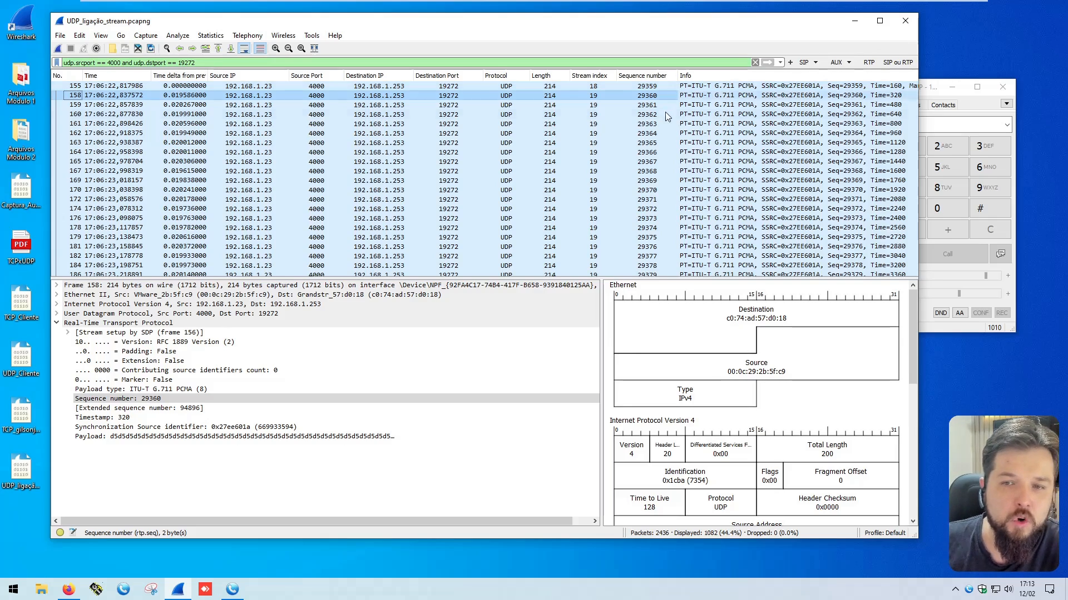
# Step: Follow the RTP sequence numbers packet by packet from 155 to 169 and check the Sequence number field in packet 169's details
pyautogui.click(654, 86)
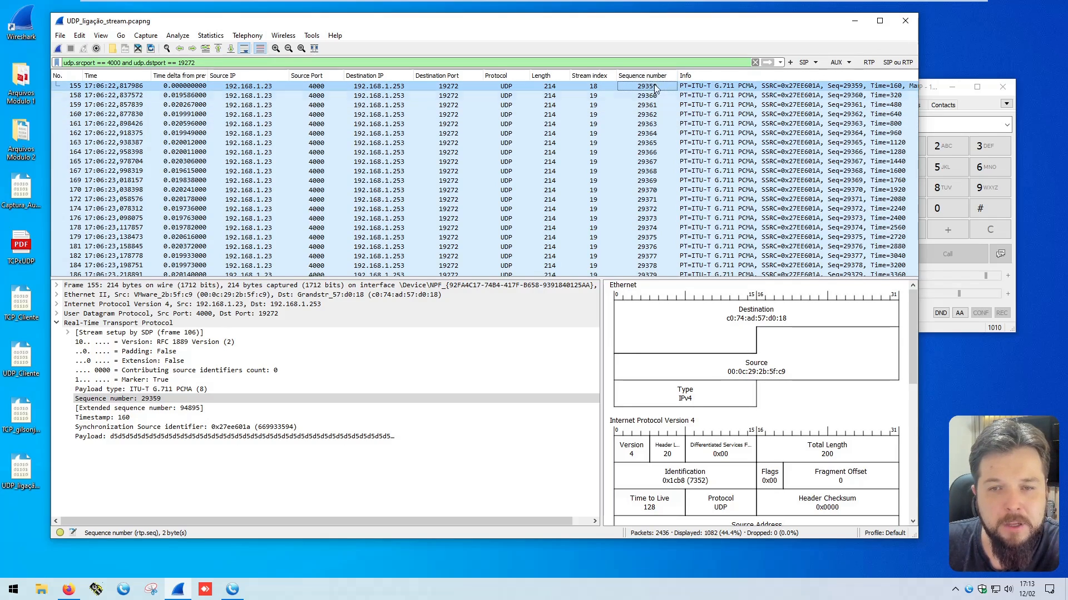
pyautogui.click(654, 96)
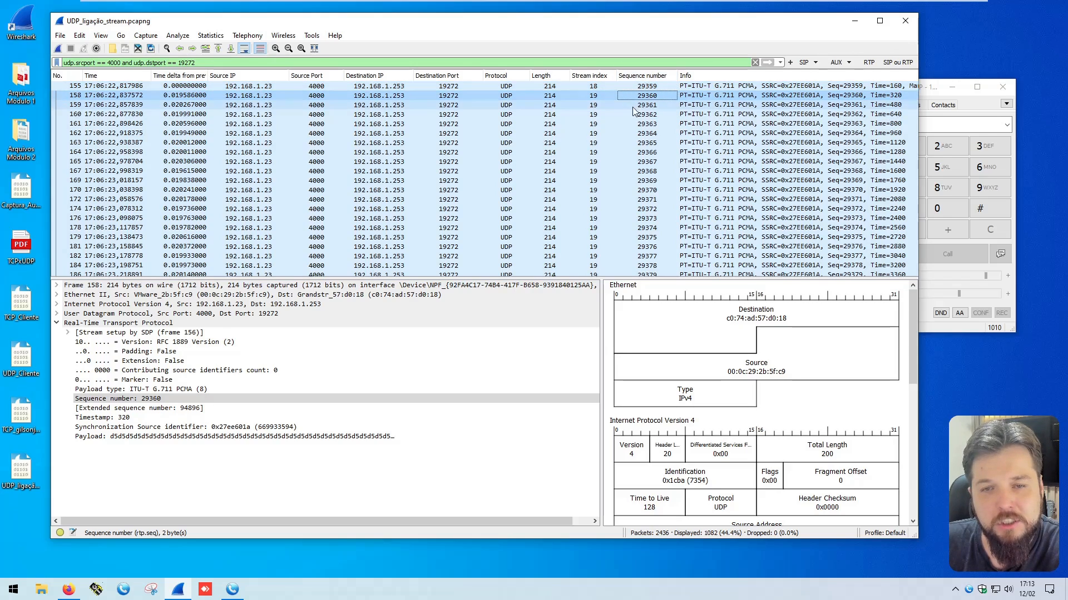
pyautogui.click(659, 105)
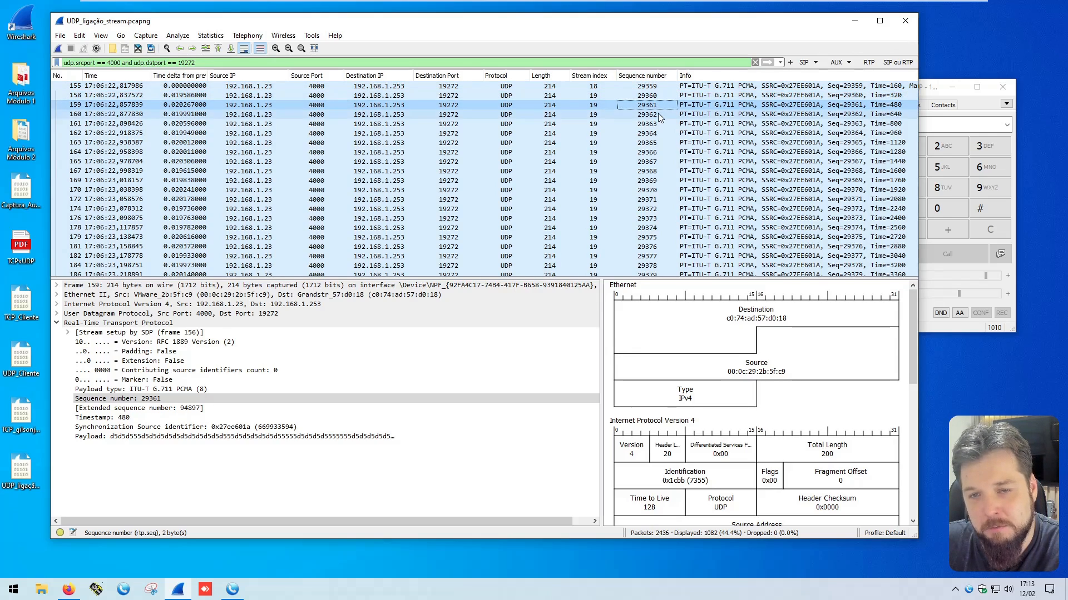
pyautogui.click(658, 114)
pyautogui.press('Down')
pyautogui.press('Down')
pyautogui.press('Down')
pyautogui.press('Down')
pyautogui.press('Down')
pyautogui.press('Down')
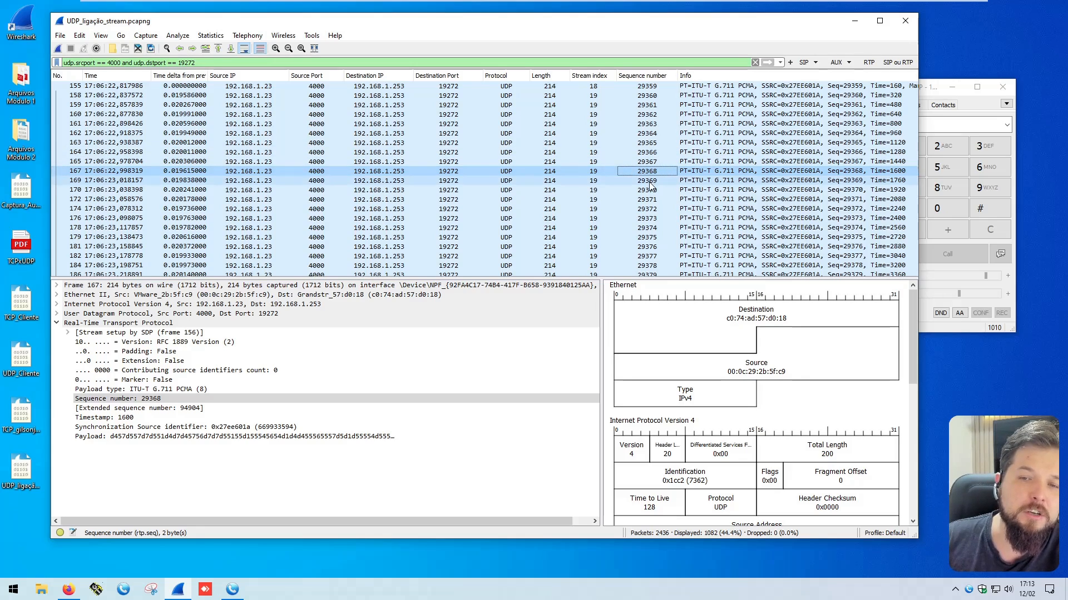
pyautogui.click(628, 180)
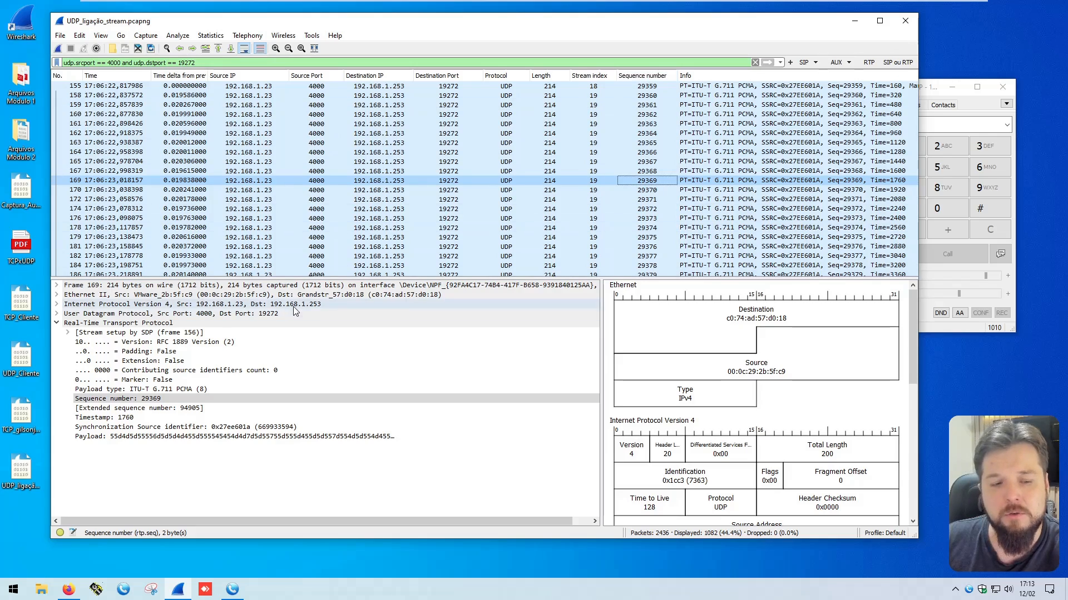
pyautogui.click(122, 399)
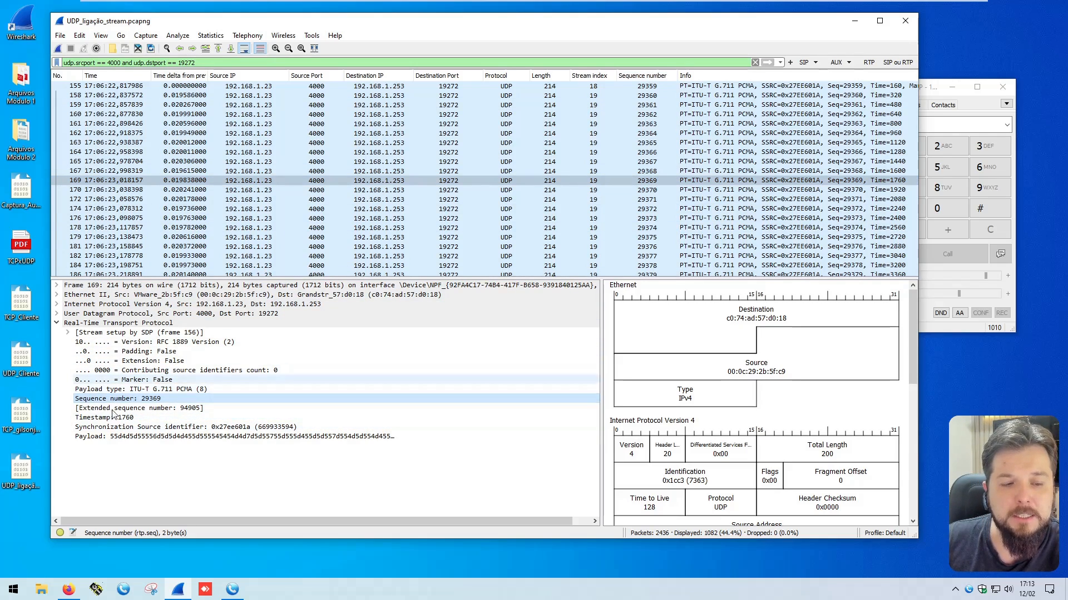